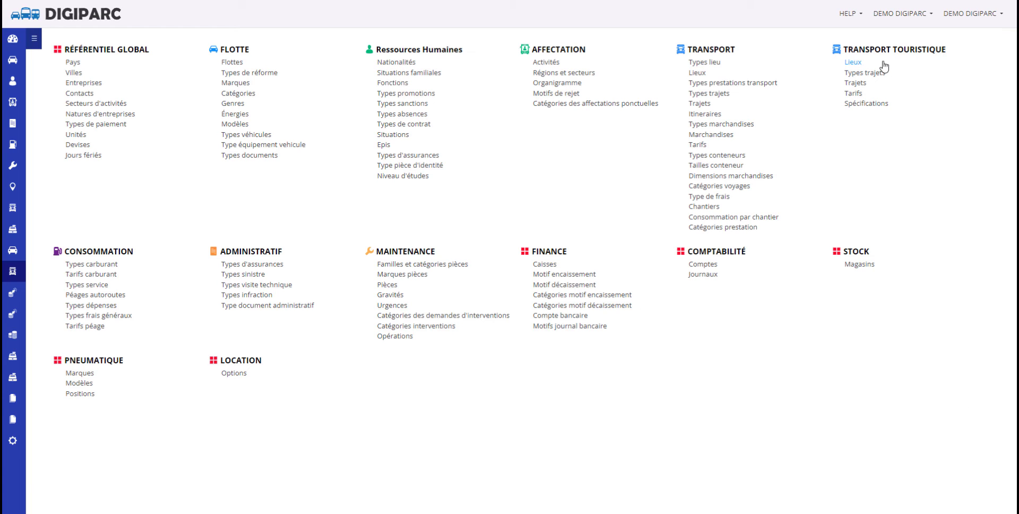
- Create and save a place named "Tour Hassan" in the Transport touristique places (Lieux) list
{"action": "left_click", "coordinate": [852, 62]}
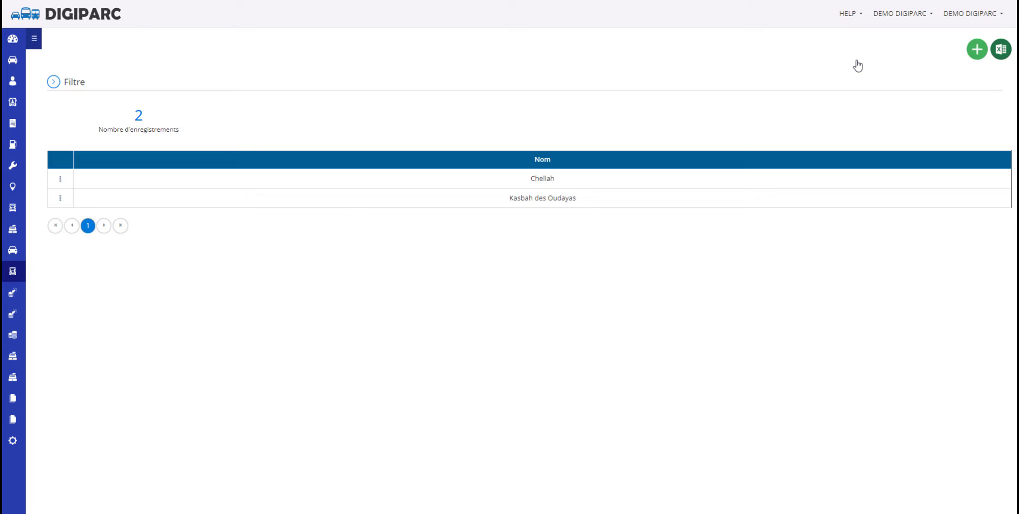
{"action": "left_click", "coordinate": [976, 49]}
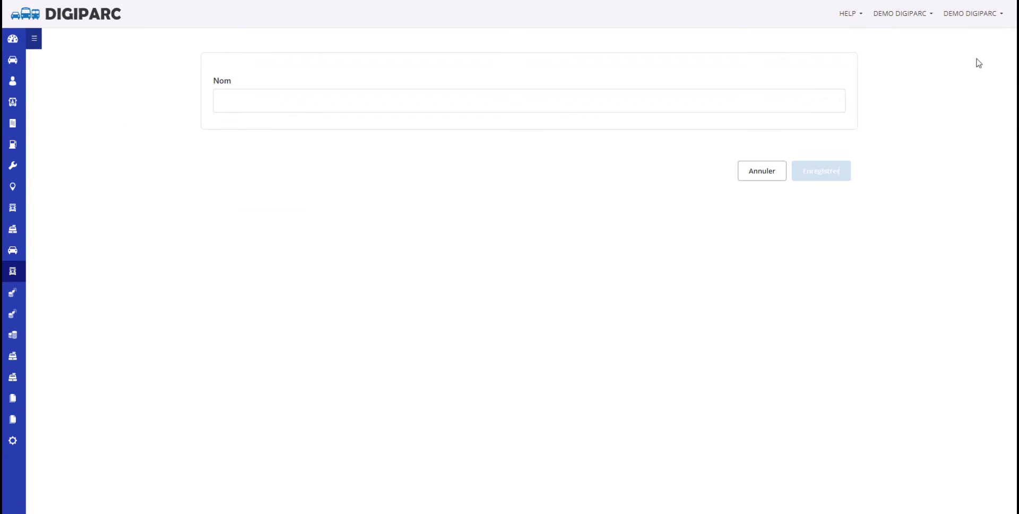
{"action": "left_click", "coordinate": [463, 101]}
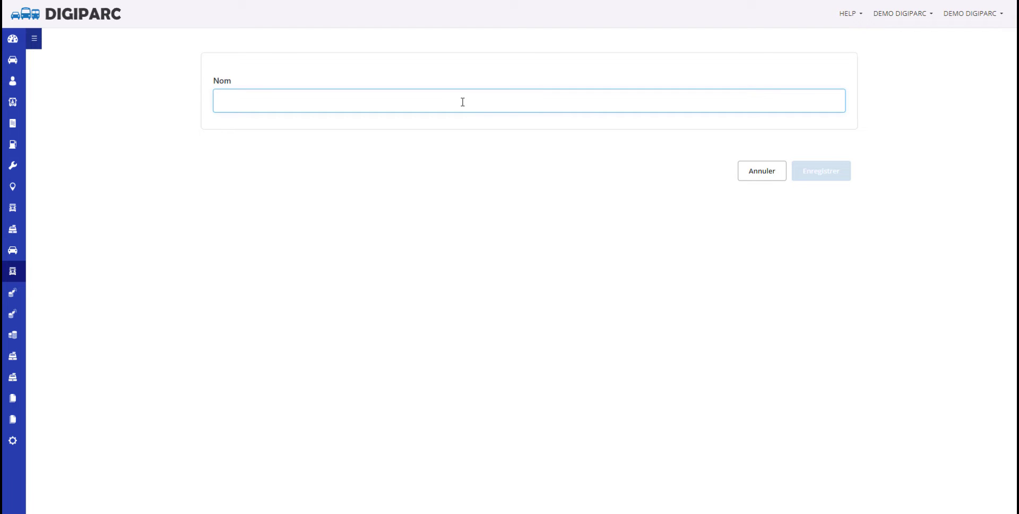
{"action": "type", "text": "Tour Hassan"}
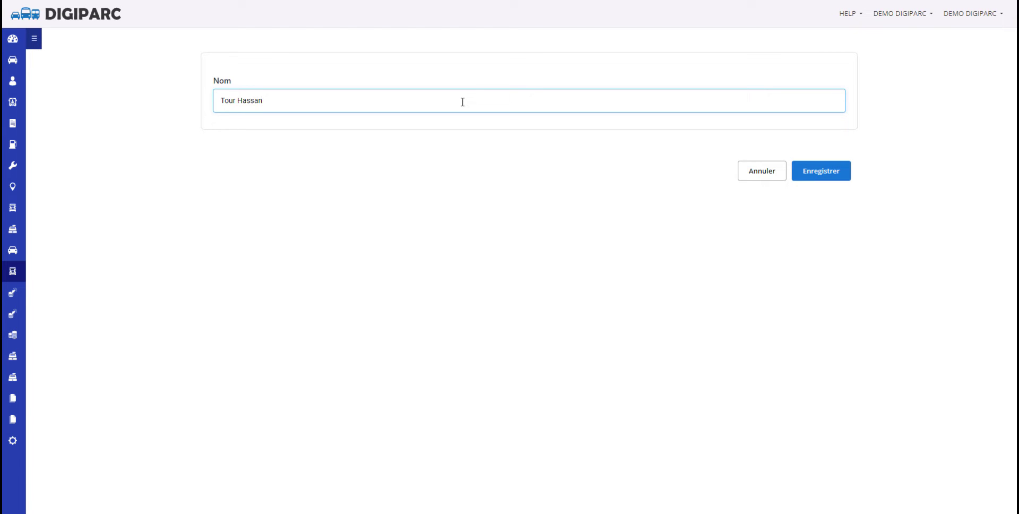
{"action": "left_click", "coordinate": [820, 199]}
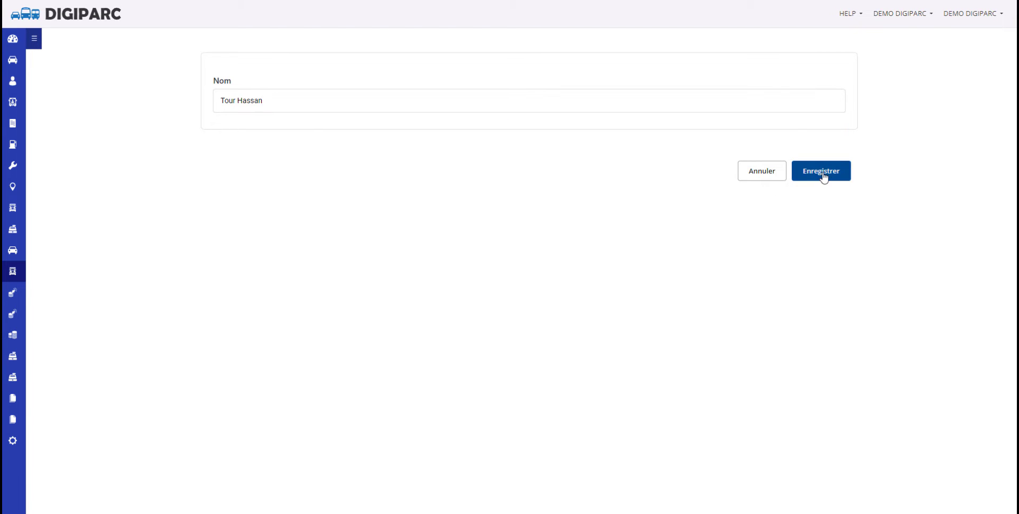
{"action": "left_click", "coordinate": [821, 175]}
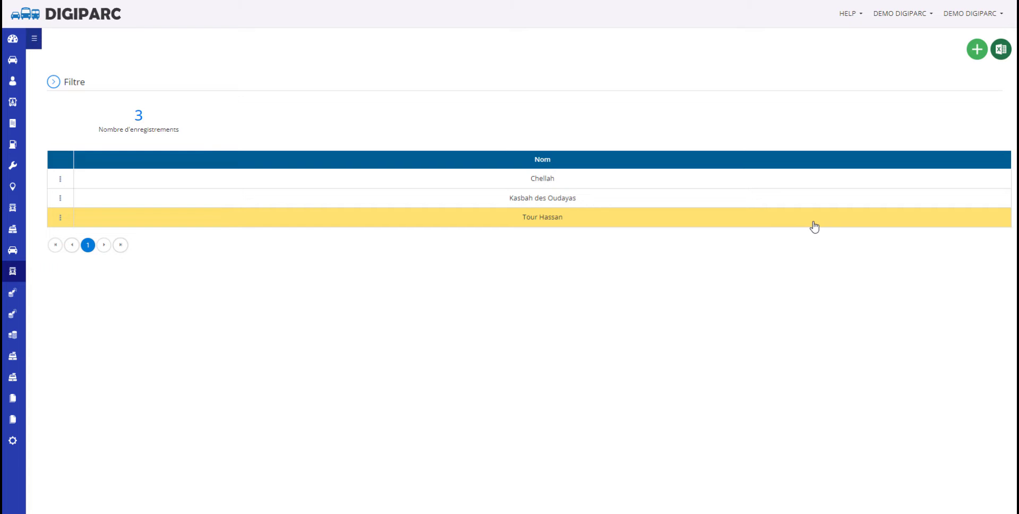
{"action": "left_click", "coordinate": [369, 88]}
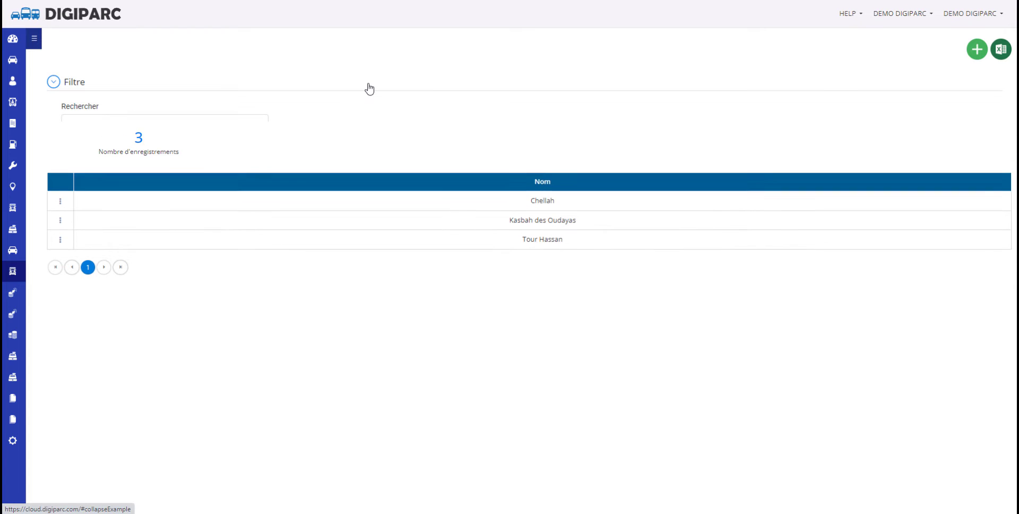
{"action": "left_click", "coordinate": [369, 88]}
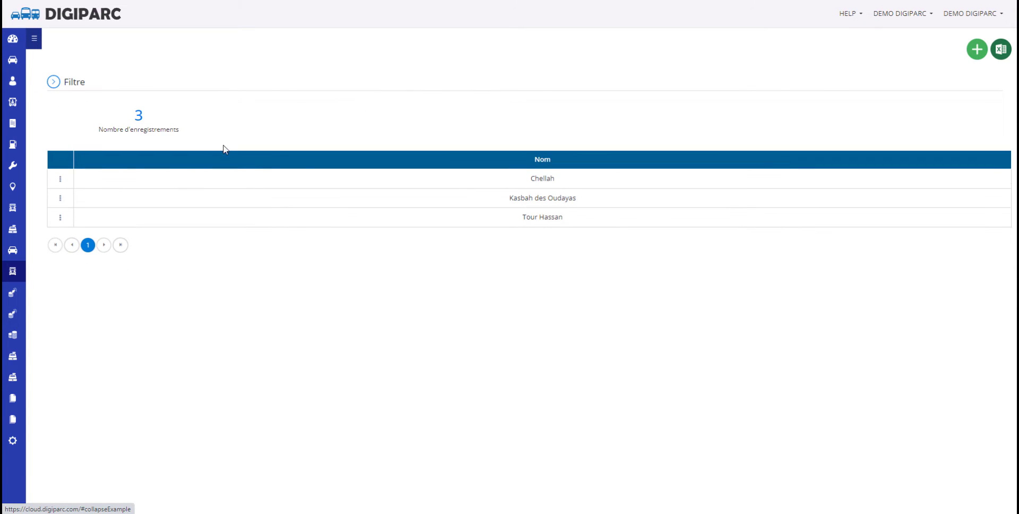
- Create and save a Transport touristique trip type (Types trajets) named "Ramassage", leaving its code empty
{"action": "left_click", "coordinate": [9, 445]}
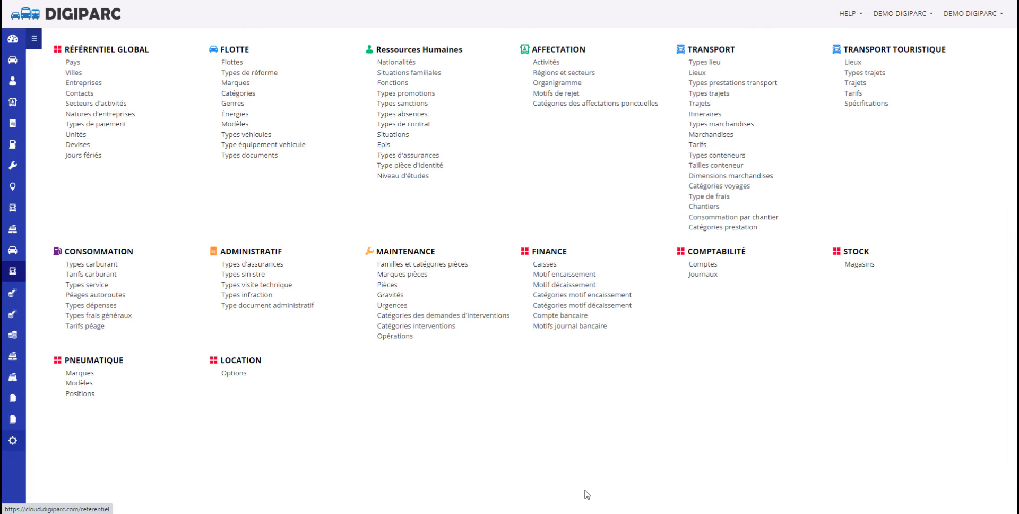
{"action": "left_click", "coordinate": [867, 72]}
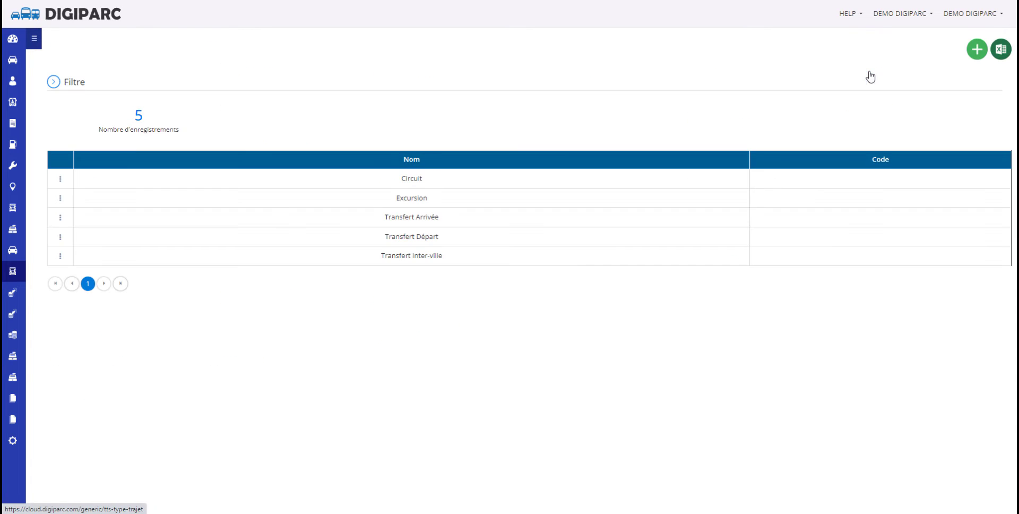
{"action": "left_click", "coordinate": [976, 50]}
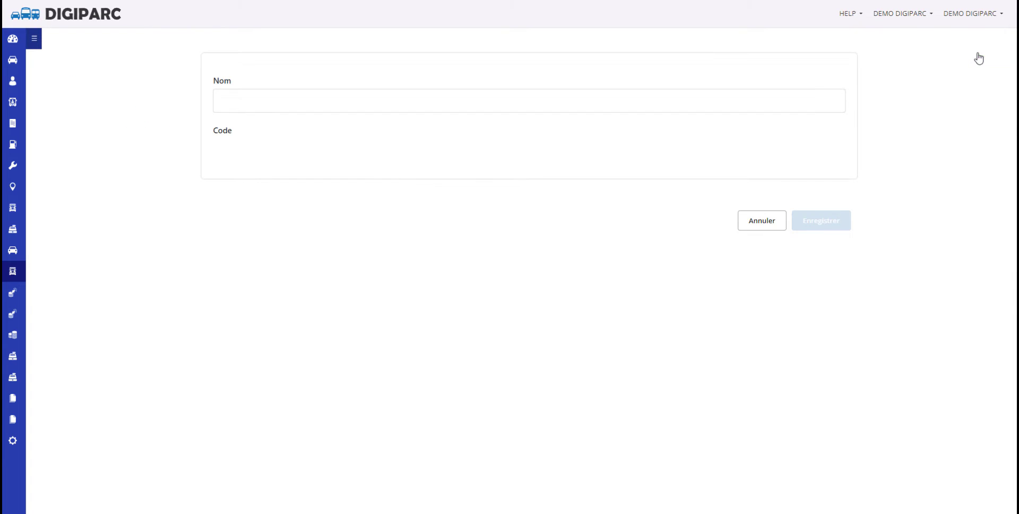
{"action": "left_click", "coordinate": [246, 98]}
{"action": "type", "text": "Ra"}
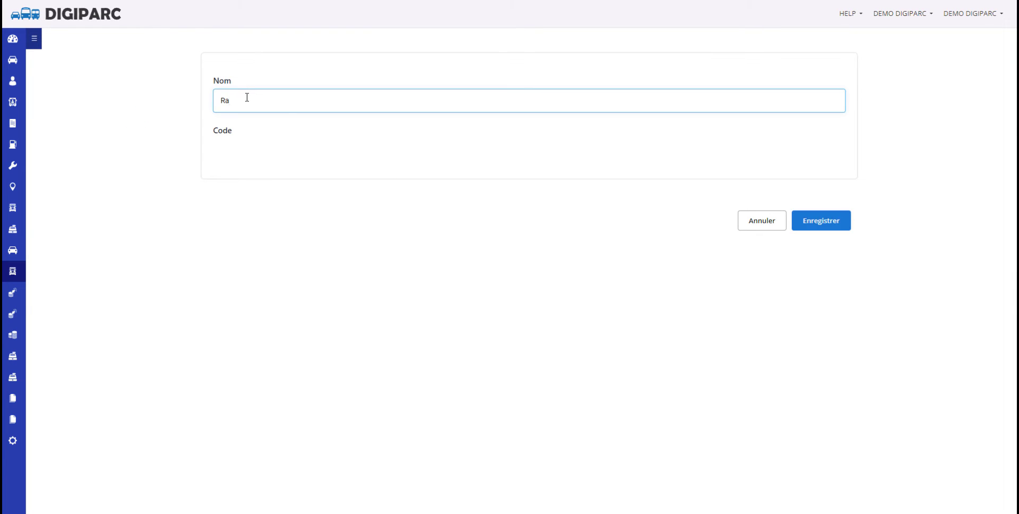
{"action": "type", "text": "massage"}
{"action": "left_click", "coordinate": [819, 222]}
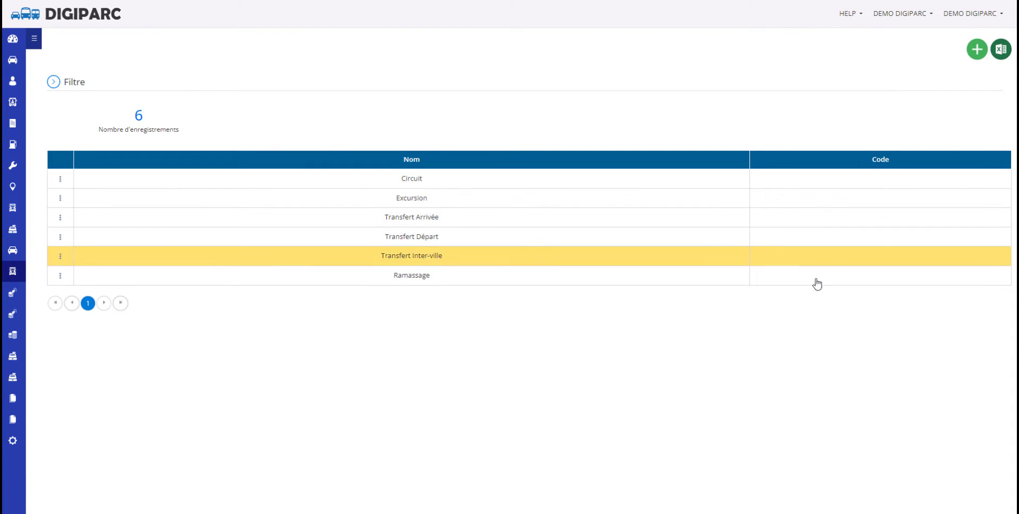
{"action": "left_click", "coordinate": [497, 84]}
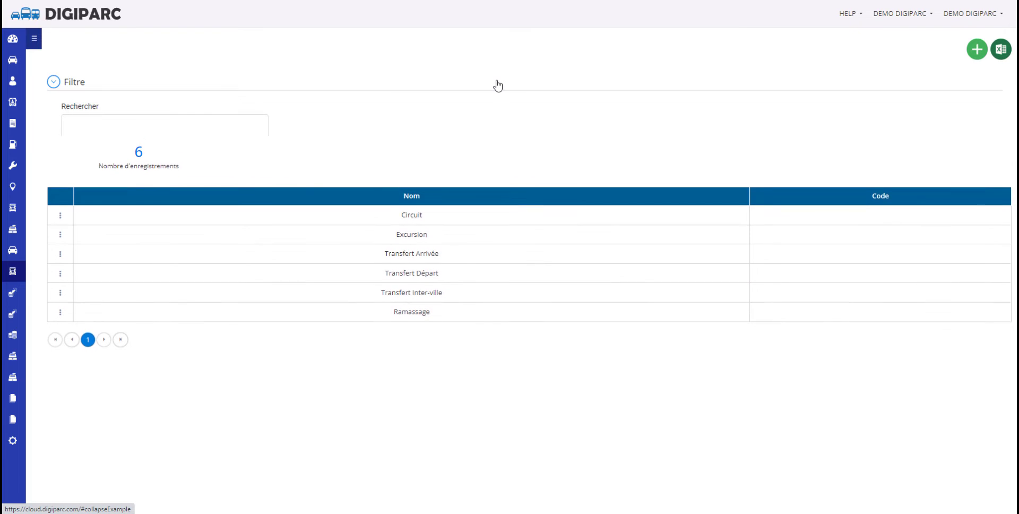
{"action": "left_click", "coordinate": [497, 85]}
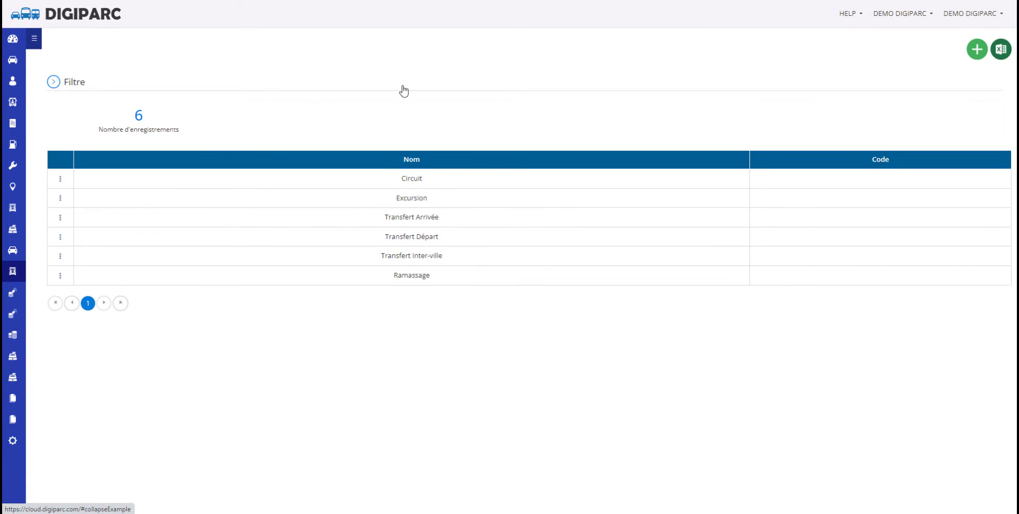
- Start a new Transport touristique trip (Trajet) with trip type Circuit and client CLIENT 1
{"action": "left_click", "coordinate": [13, 442]}
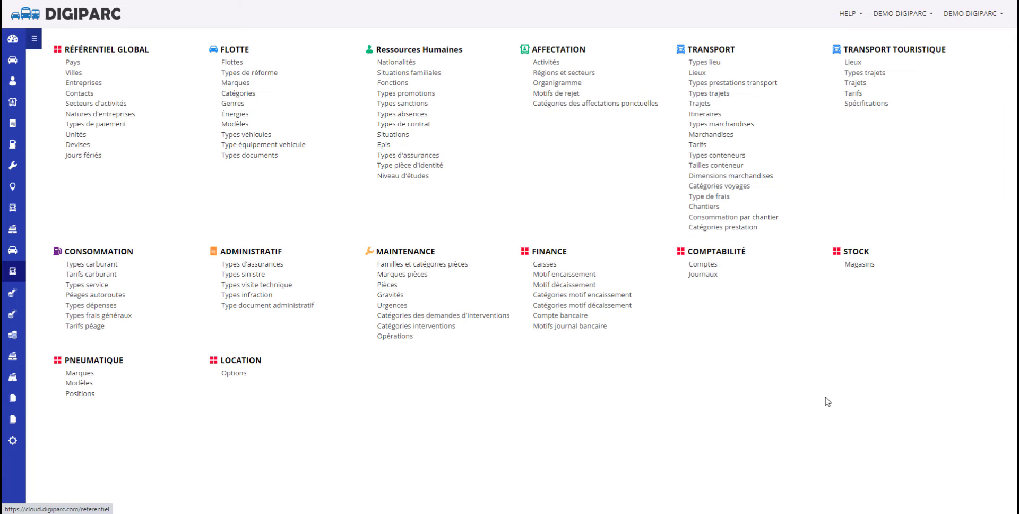
{"action": "left_click", "coordinate": [855, 83]}
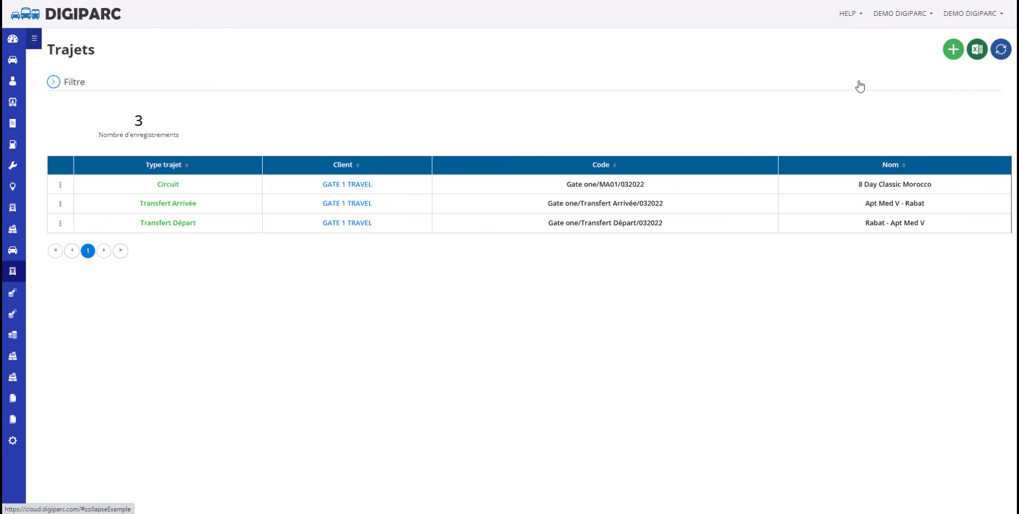
{"action": "left_click", "coordinate": [953, 51]}
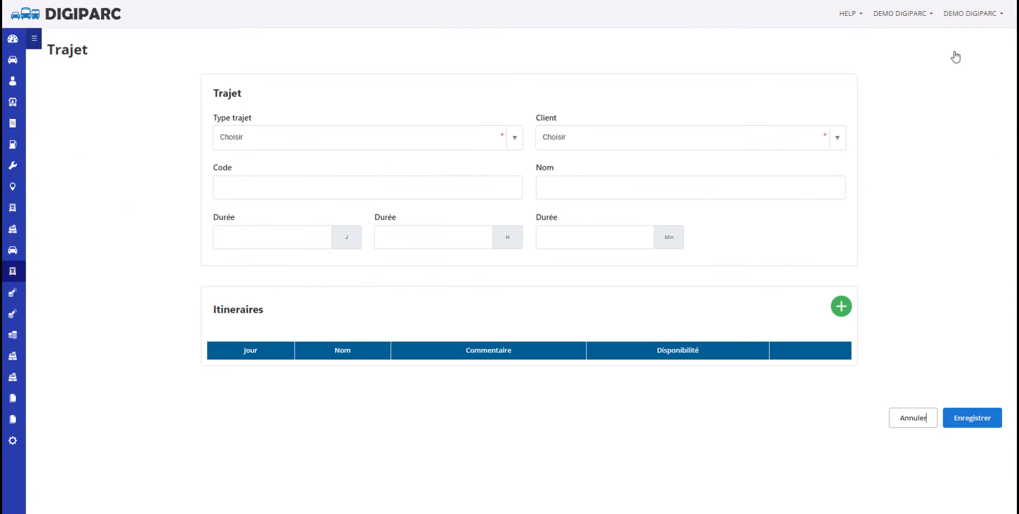
{"action": "left_click", "coordinate": [517, 144]}
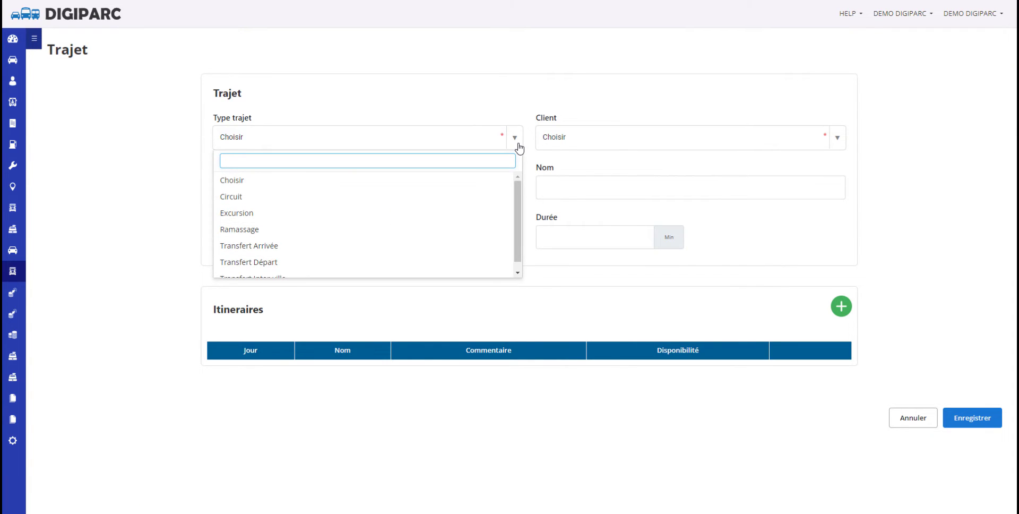
{"action": "left_click", "coordinate": [484, 196]}
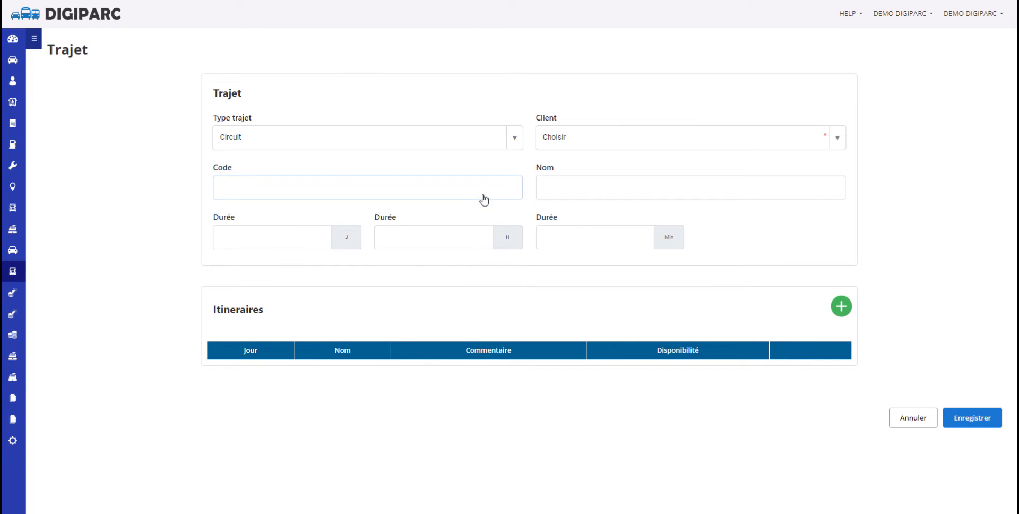
{"action": "left_click", "coordinate": [596, 139]}
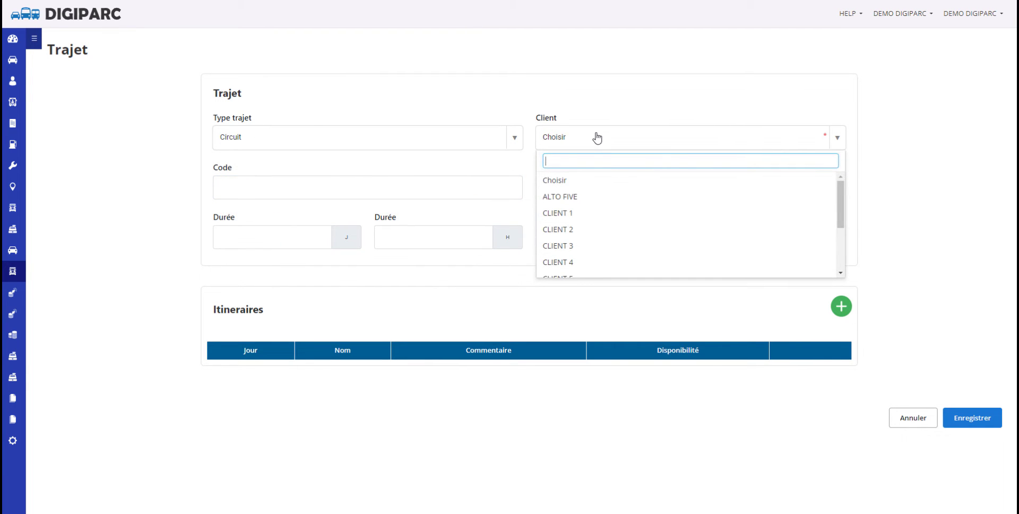
{"action": "left_click", "coordinate": [586, 213]}
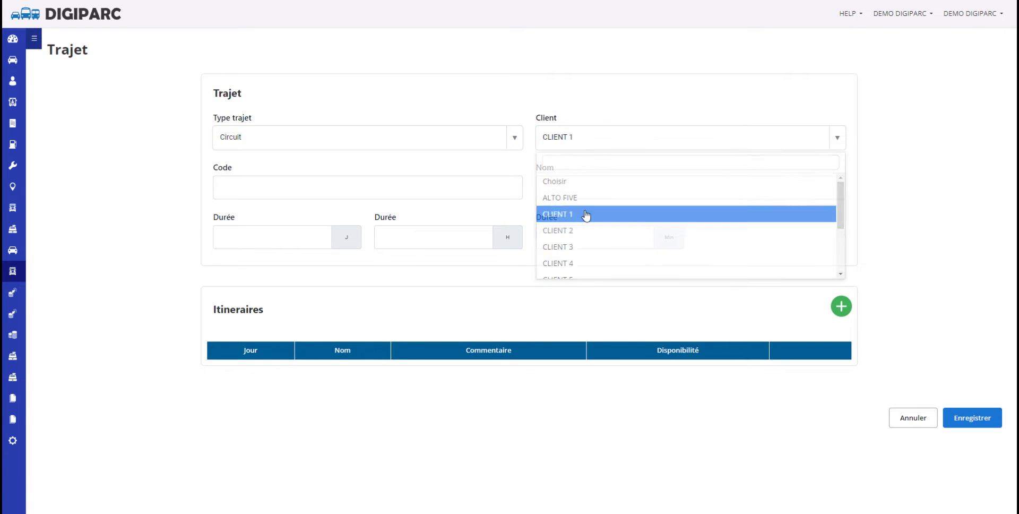
- Give the trip the code "C/RBT/4", the name "Circuit 4 jours Rabat" and a duration of 4 days
{"action": "left_click", "coordinate": [462, 189]}
{"action": "type", "text": "C/RBT/4"}
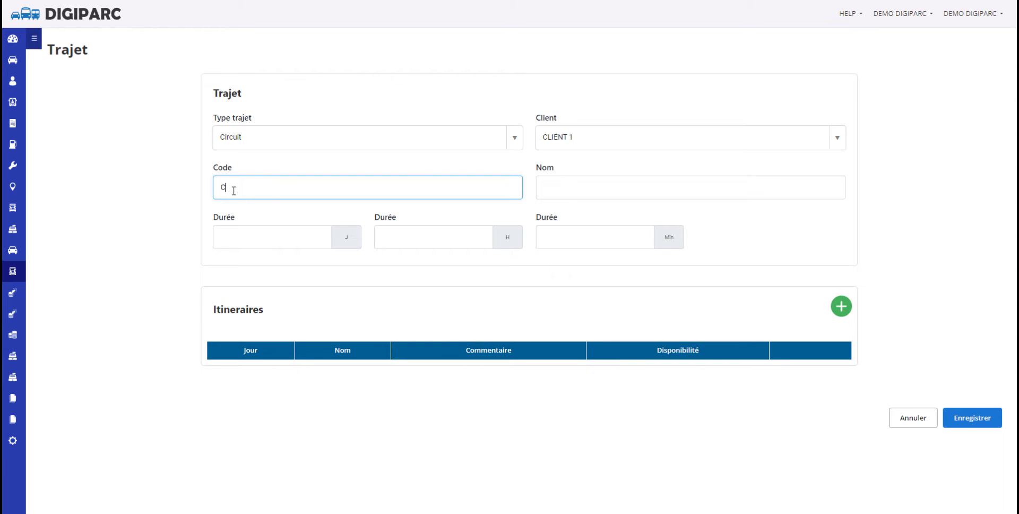
{"action": "left_click", "coordinate": [592, 178]}
{"action": "type", "text": "Circui"}
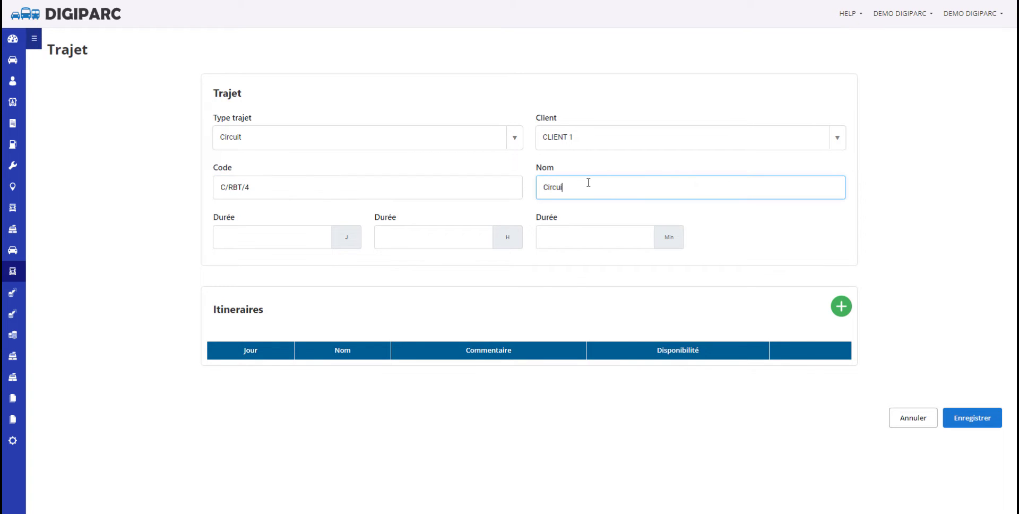
{"action": "type", "text": "t 4 jours Rabat"}
{"action": "left_click", "coordinate": [610, 215]}
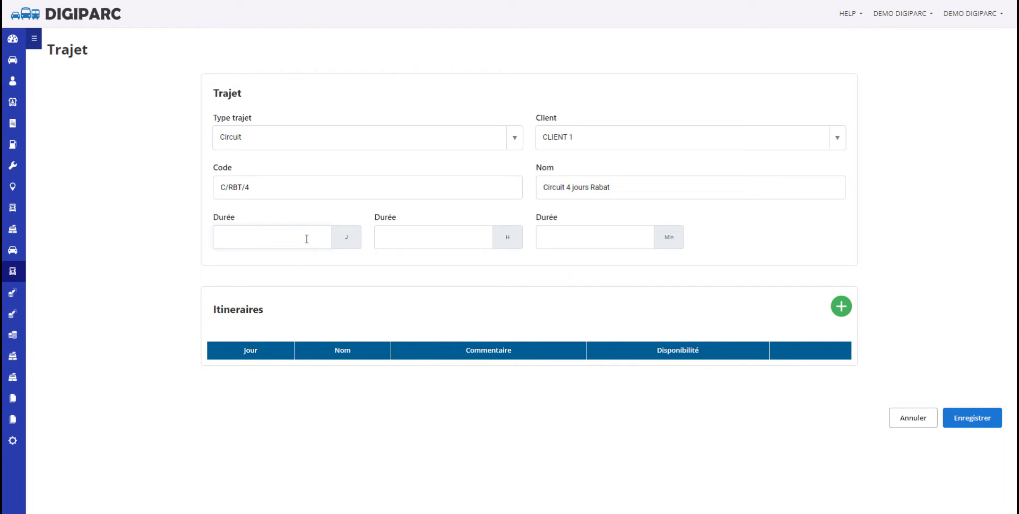
{"action": "type", "text": "4"}
{"action": "left_click", "coordinate": [324, 274]}
- Add and validate a day 1 itinerary named "Aéroport Rabat - Hôtel Continental Rabat" with evening (Soir) availability and no comment
{"action": "left_click", "coordinate": [841, 307]}
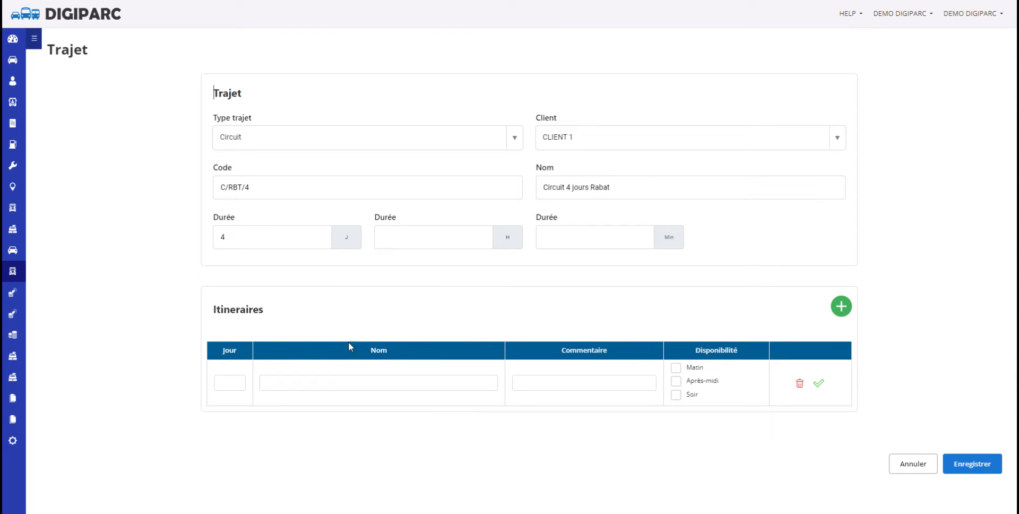
{"action": "left_click", "coordinate": [228, 383]}
{"action": "type", "text": "1"}
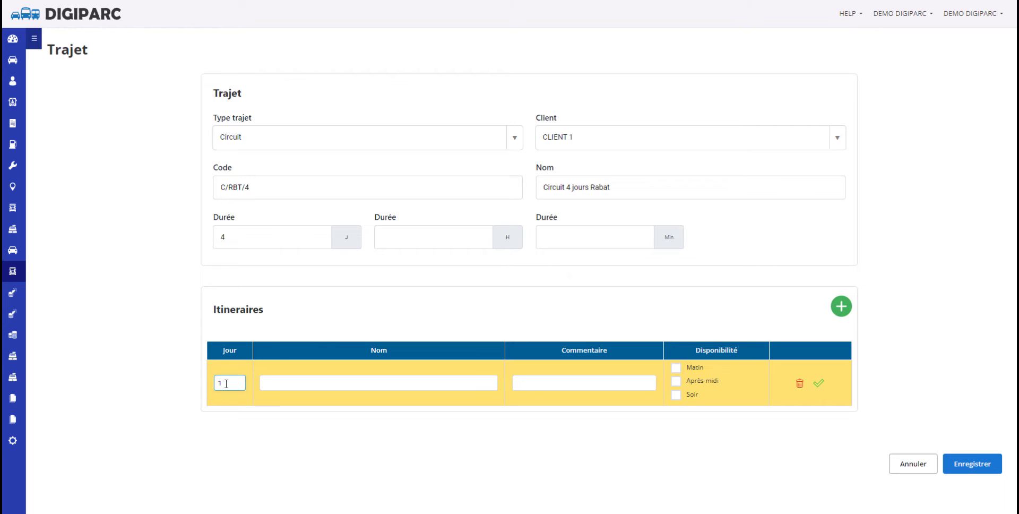
{"action": "key", "text": "Tab"}
{"action": "type", "text": "Aéro"}
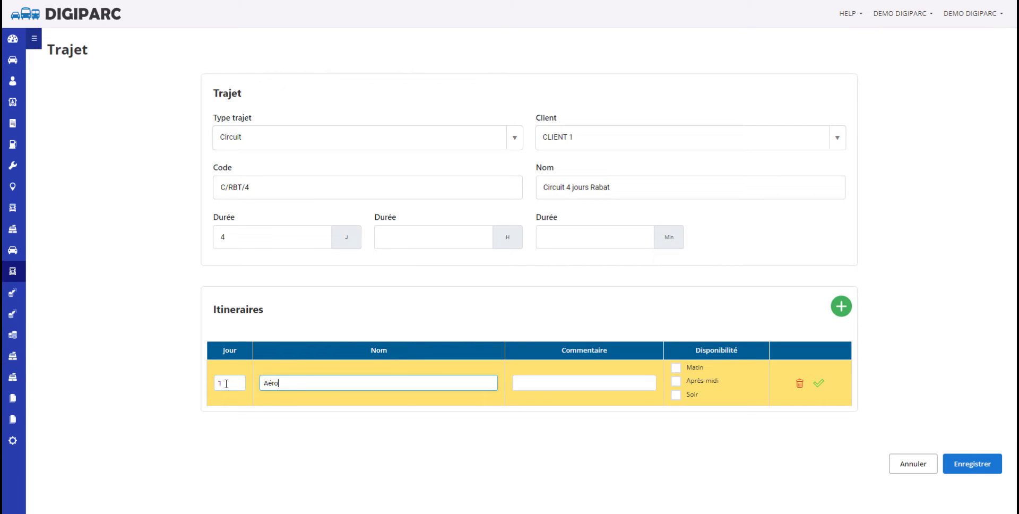
{"action": "type", "text": "port Rabat - Hôtel Continental Rabat"}
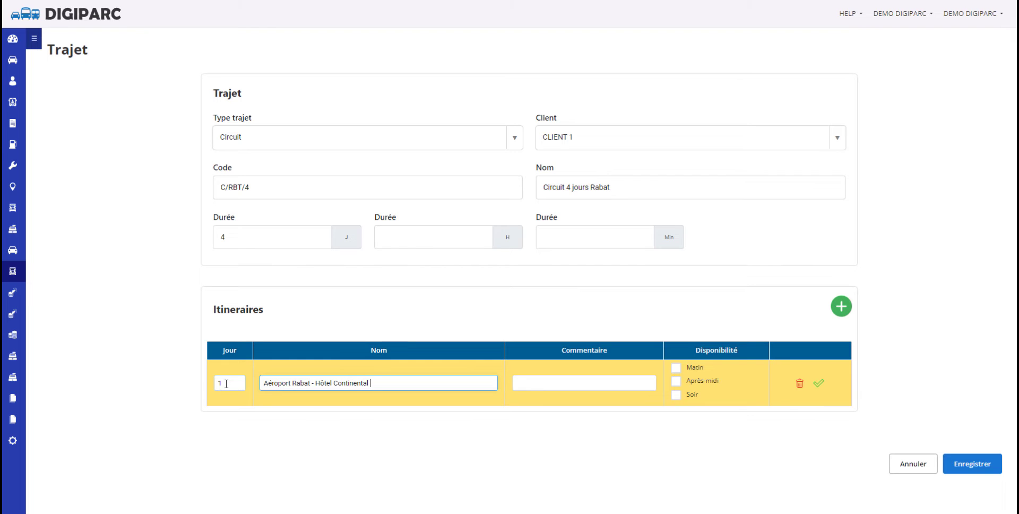
{"action": "left_click", "coordinate": [573, 383]}
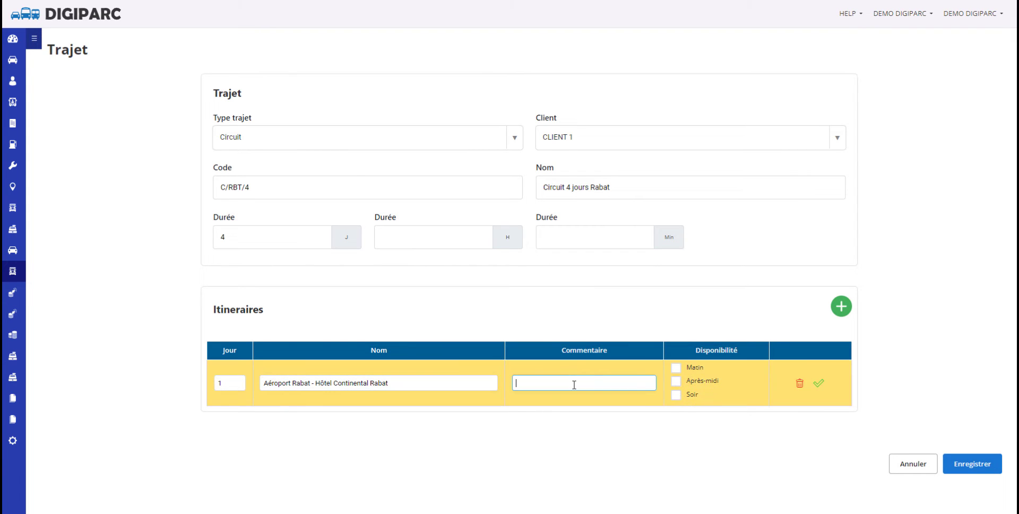
{"action": "left_click", "coordinate": [676, 396]}
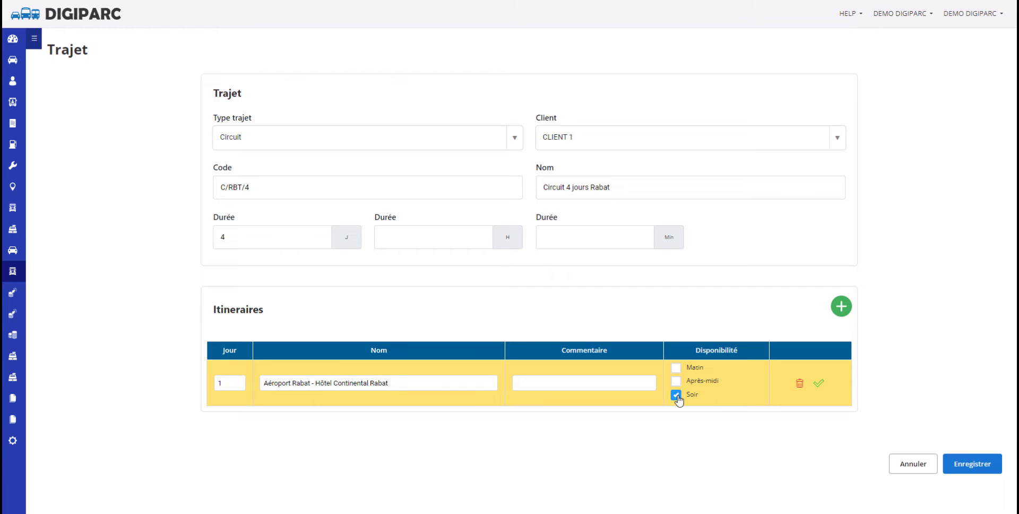
{"action": "left_click", "coordinate": [819, 384]}
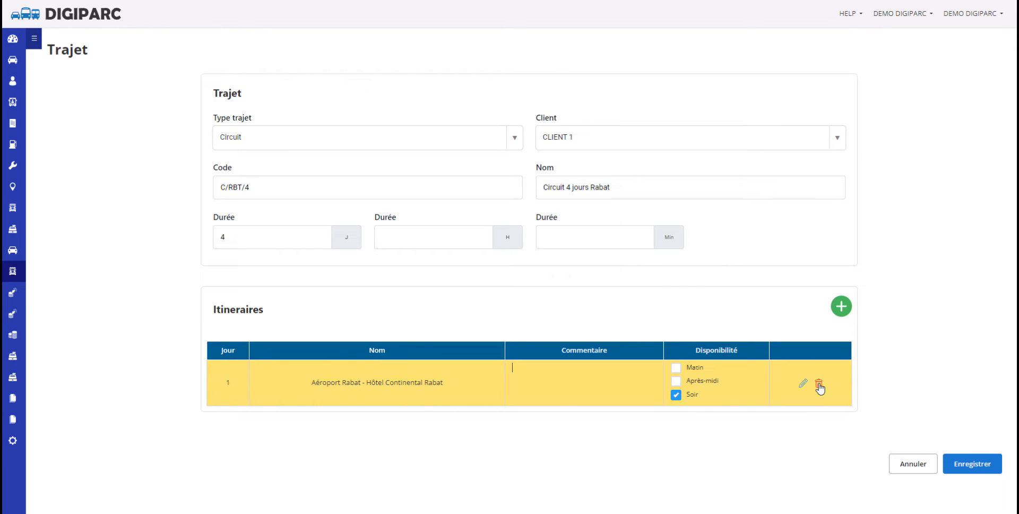
- Add and validate a day 2 itinerary named "Hôtel Continental Rabat - Tour Hassan" with evening (Soir) availability
{"action": "left_click", "coordinate": [840, 307]}
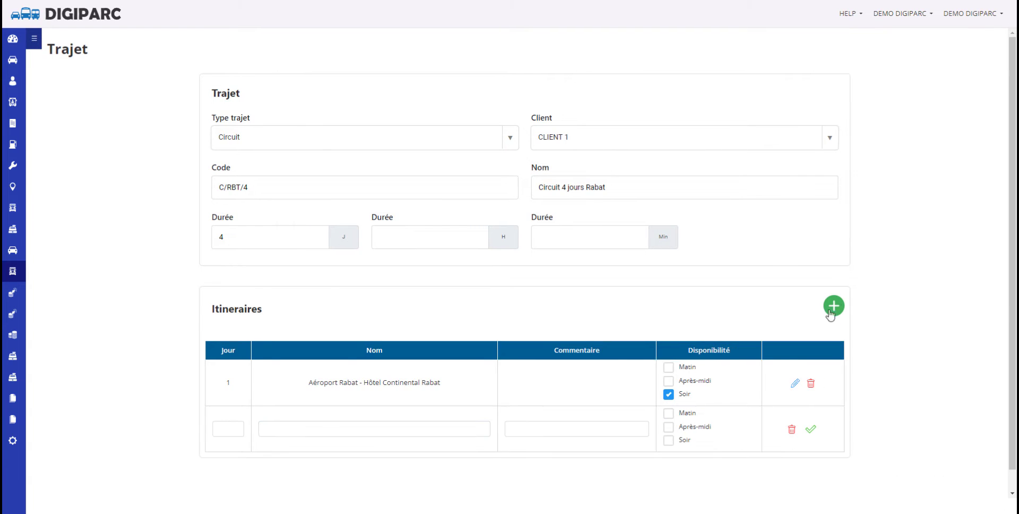
{"action": "left_click", "coordinate": [227, 430]}
{"action": "type", "text": "2"}
{"action": "key", "text": "Tab"}
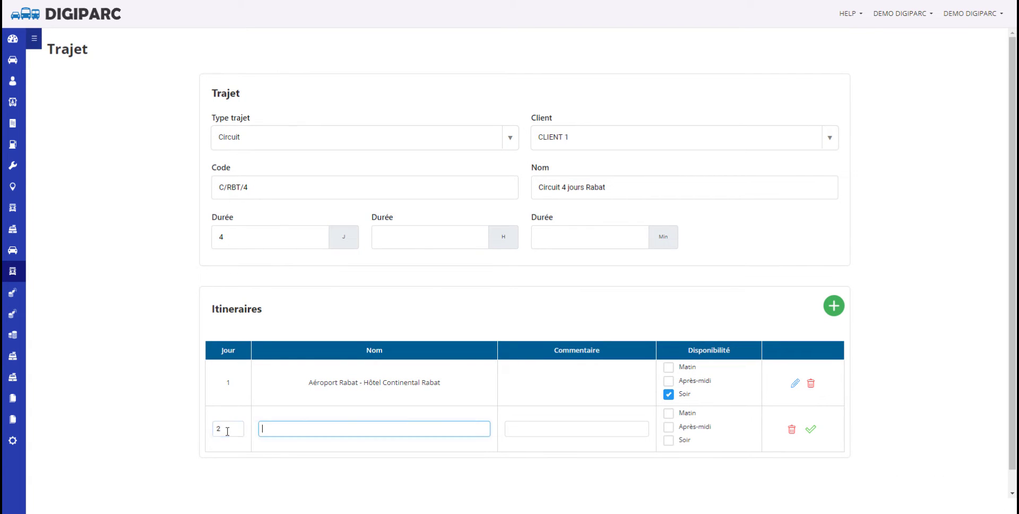
{"action": "type", "text": "Hôtel Continental Rabat - Tour Hassan"}
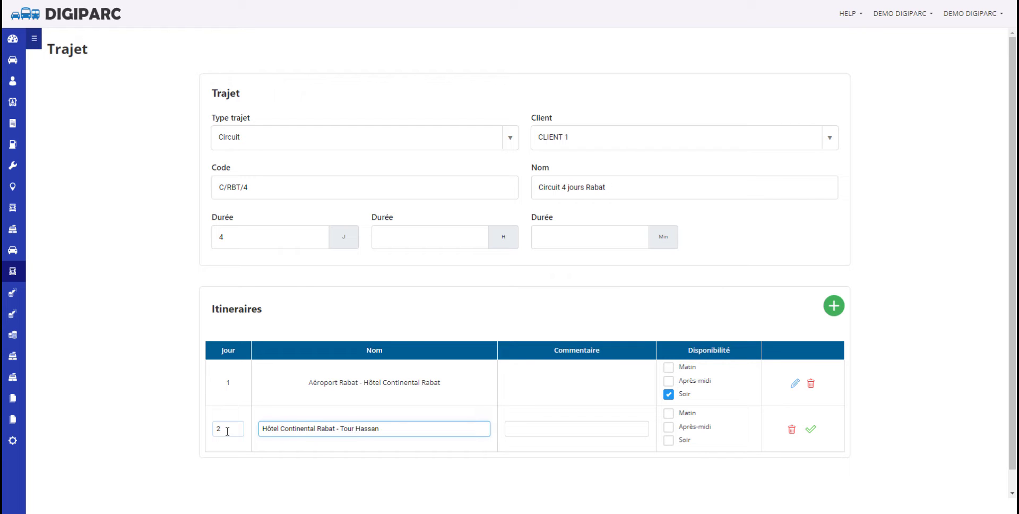
{"action": "left_click", "coordinate": [668, 440]}
{"action": "left_click", "coordinate": [810, 428]}
- Add and validate a day 3 itinerary named "Hôtel Continental Rabat - Challah" with evening (Soir) availability
{"action": "left_click", "coordinate": [833, 305]}
{"action": "scroll", "coordinate": [886, 341], "scroll_direction": "down", "scroll_amount": 2}
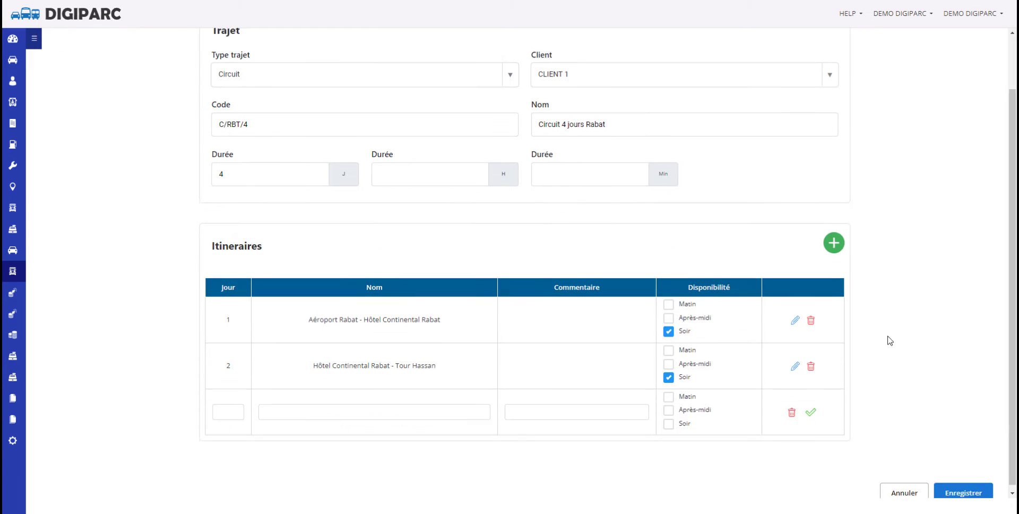
{"action": "left_click", "coordinate": [225, 407]}
{"action": "type", "text": "3"}
{"action": "key", "text": "Tab"}
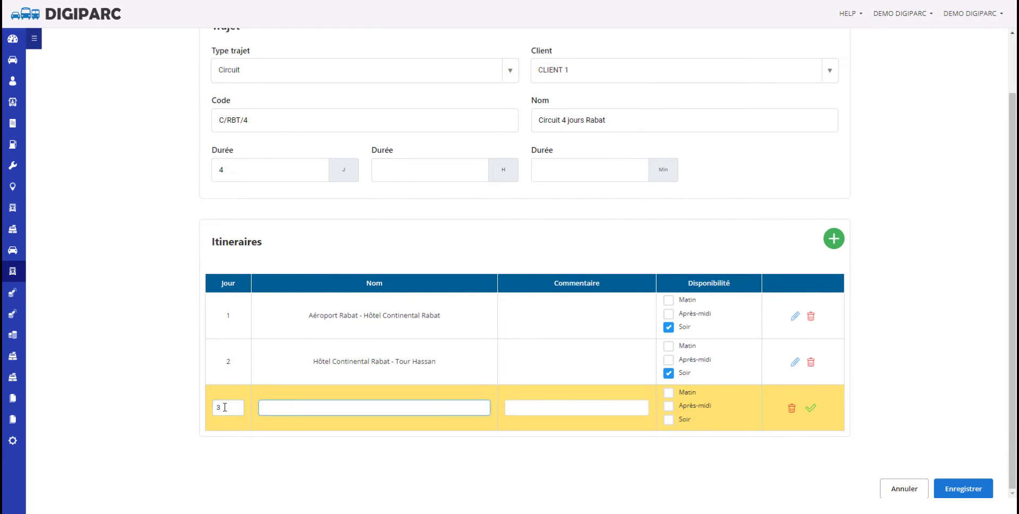
{"action": "type", "text": "Hôtel Continental Rabat - Challah"}
{"action": "left_click", "coordinate": [668, 419]}
{"action": "left_click", "coordinate": [810, 407]}
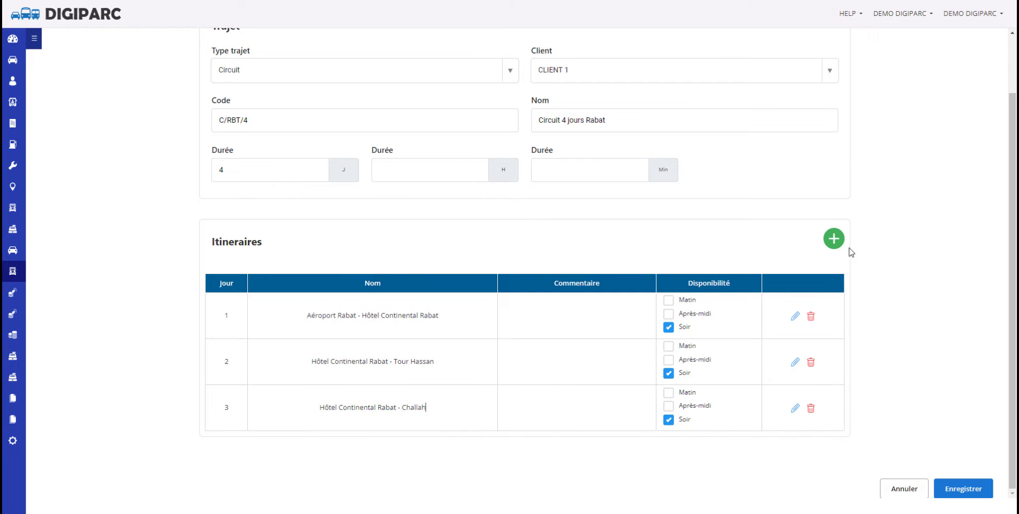
- Add and validate a day 4 itinerary named "Hôtel Continental Rabat - Aéroport Rabat" with afternoon (Après-midi) and evening (Soir) availability
{"action": "left_click", "coordinate": [833, 238]}
{"action": "scroll", "coordinate": [239, 412], "scroll_direction": "down", "scroll_amount": 1}
{"action": "left_click", "coordinate": [239, 412]}
{"action": "type", "text": "4"}
{"action": "key", "text": "Tab"}
{"action": "type", "text": "Hôtel Con"}
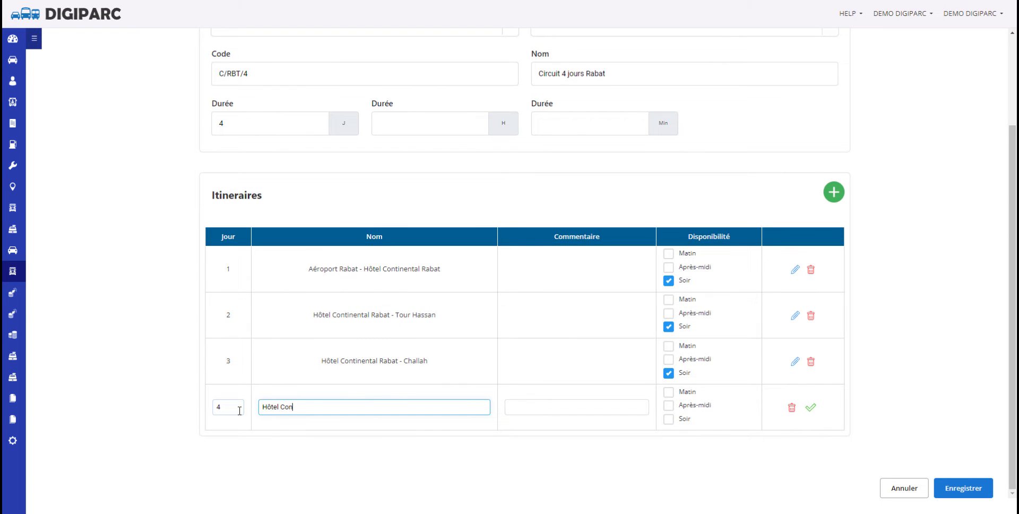
{"action": "type", "text": "tinental Rabat - Aéroport Rabat"}
{"action": "left_click", "coordinate": [668, 404]}
{"action": "left_click", "coordinate": [668, 418]}
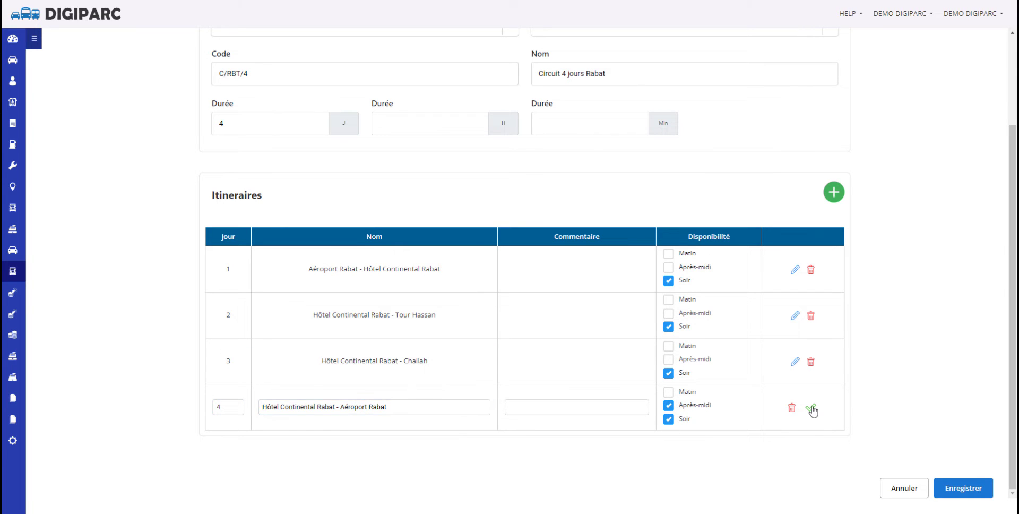
{"action": "left_click", "coordinate": [810, 407]}
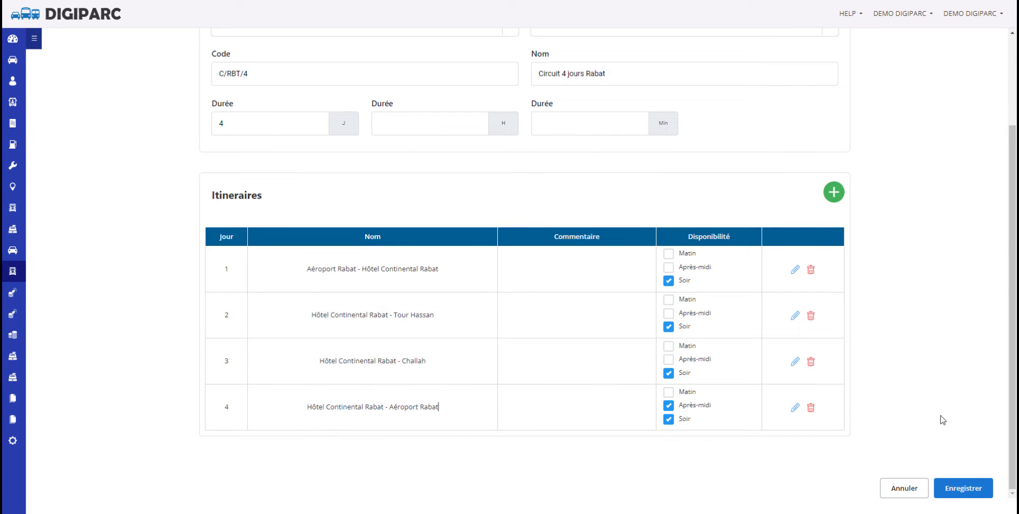
- Save the Rabat circuit trip and check the filter options of the Trajets list
{"action": "left_click", "coordinate": [967, 494]}
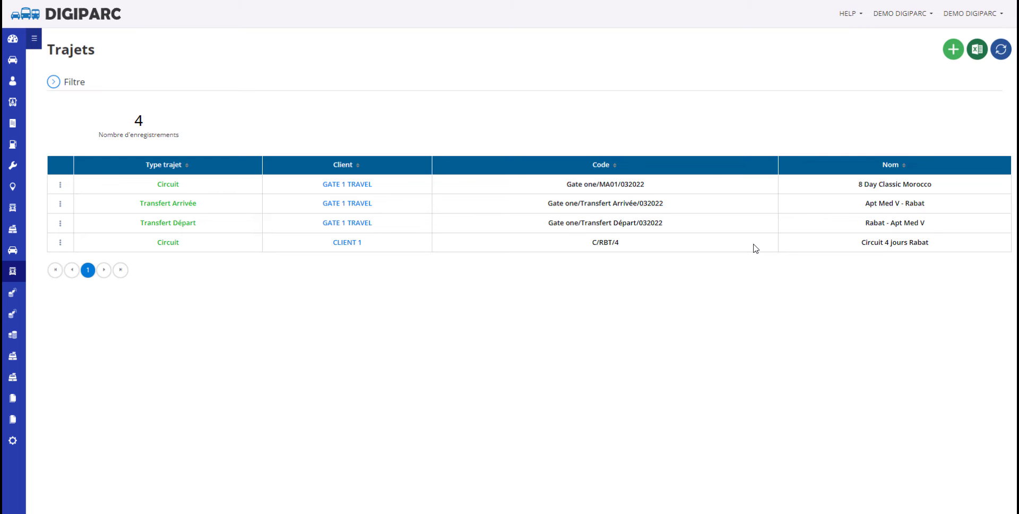
{"action": "left_click", "coordinate": [677, 87]}
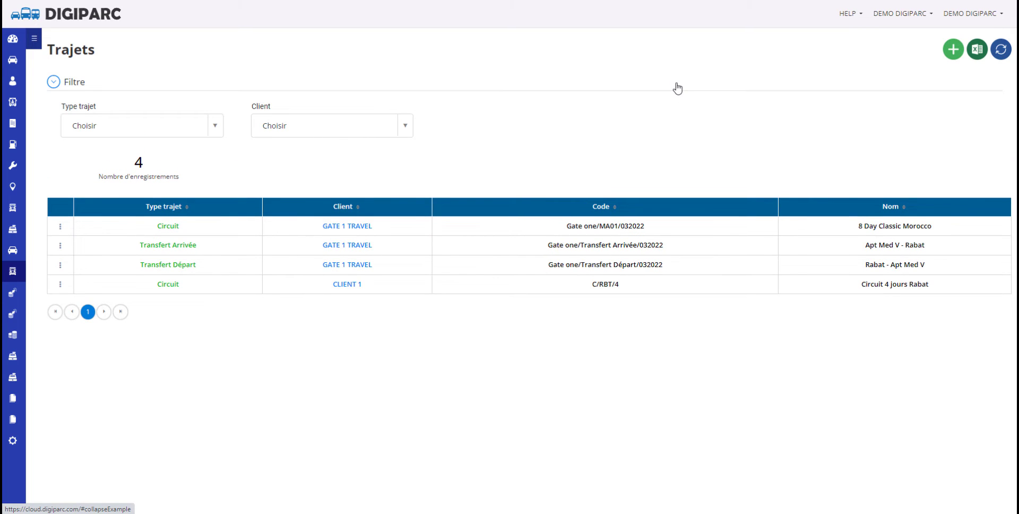
{"action": "left_click", "coordinate": [677, 88]}
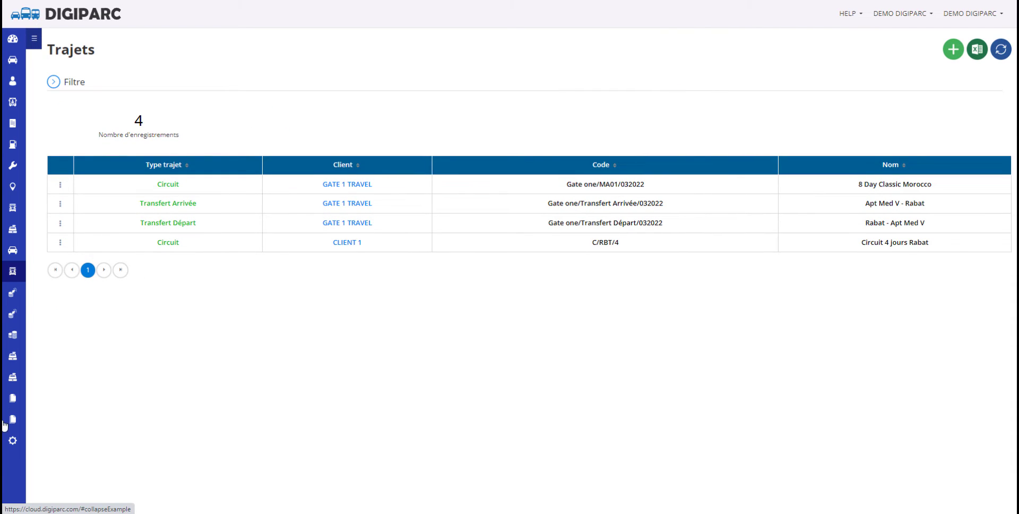
- Start a new Transport touristique tariff (Tarif) named "Circuit 4 jours Rabat" for client CLIENT 1
{"action": "left_click", "coordinate": [11, 442]}
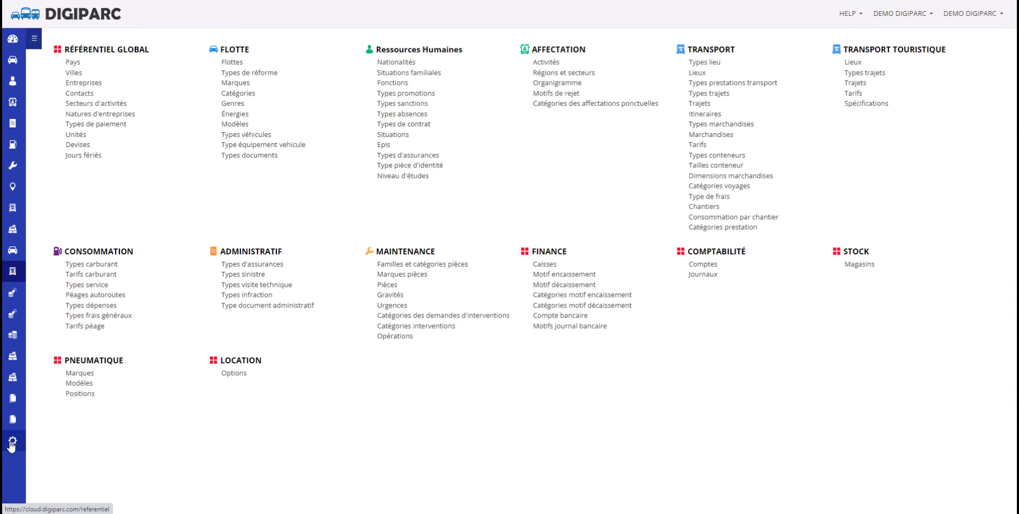
{"action": "left_click", "coordinate": [853, 93]}
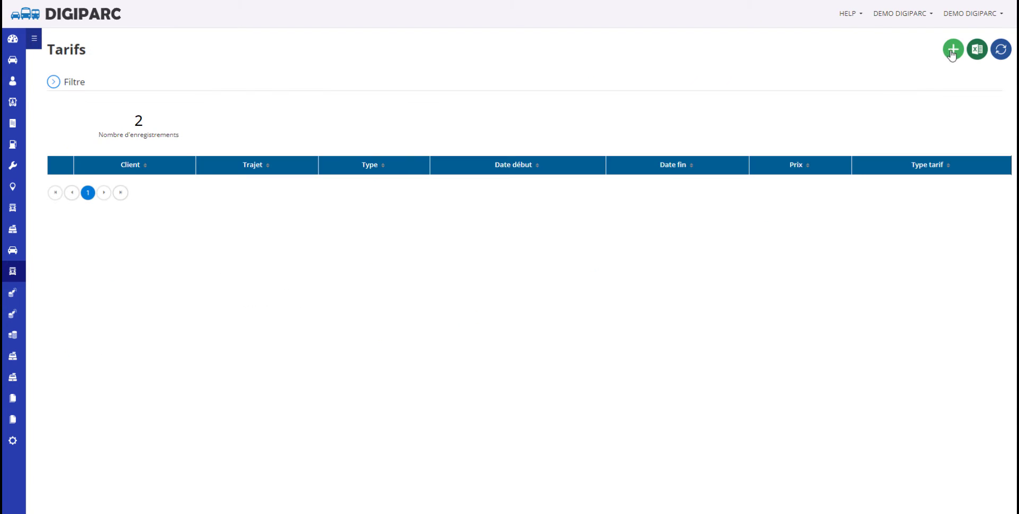
{"action": "left_click", "coordinate": [951, 51]}
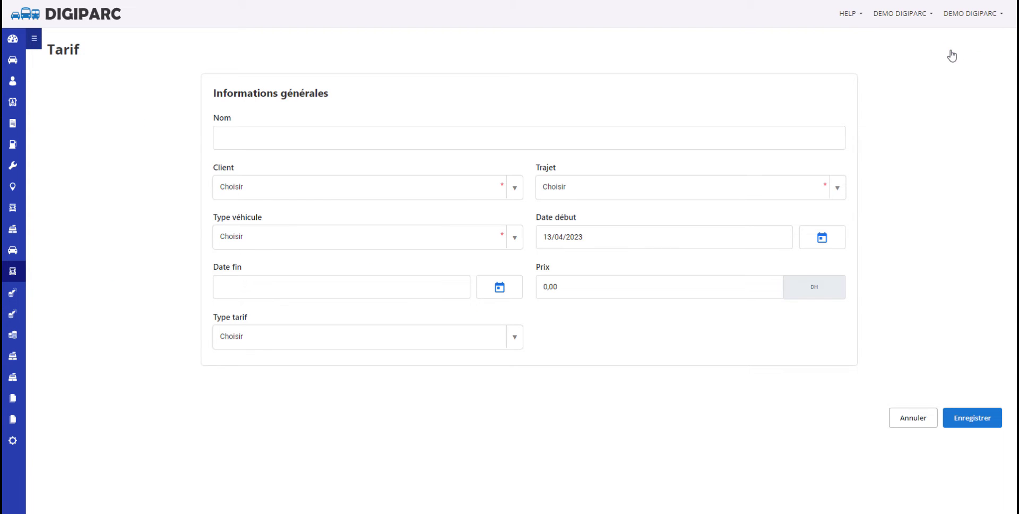
{"action": "left_click", "coordinate": [244, 141]}
{"action": "type", "text": "Cir"}
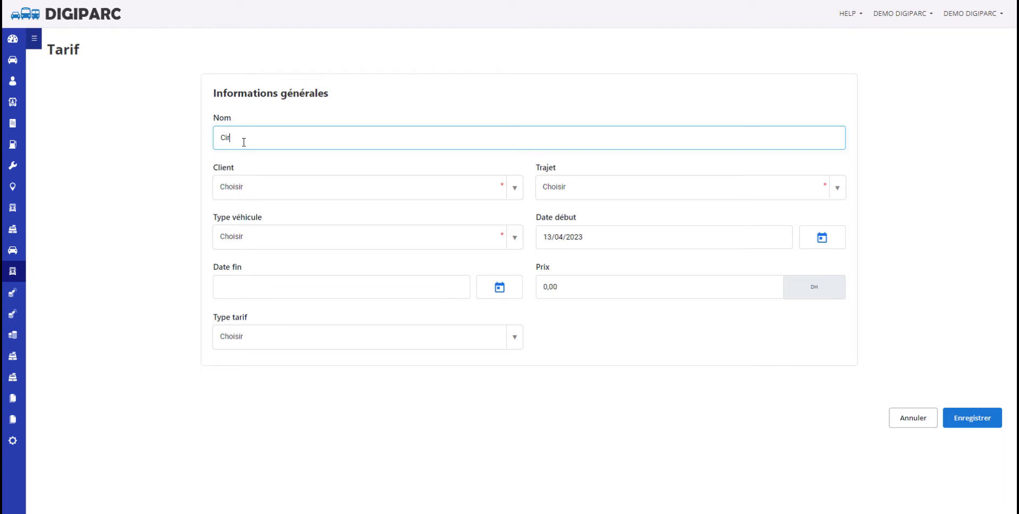
{"action": "type", "text": "cuit 4 jours Rabat"}
{"action": "left_click", "coordinate": [514, 191]}
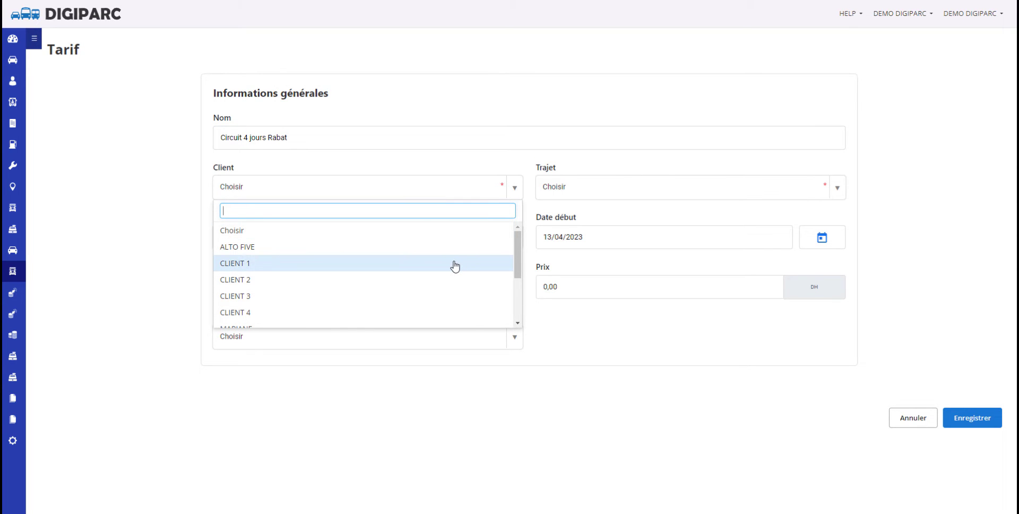
{"action": "left_click", "coordinate": [455, 266]}
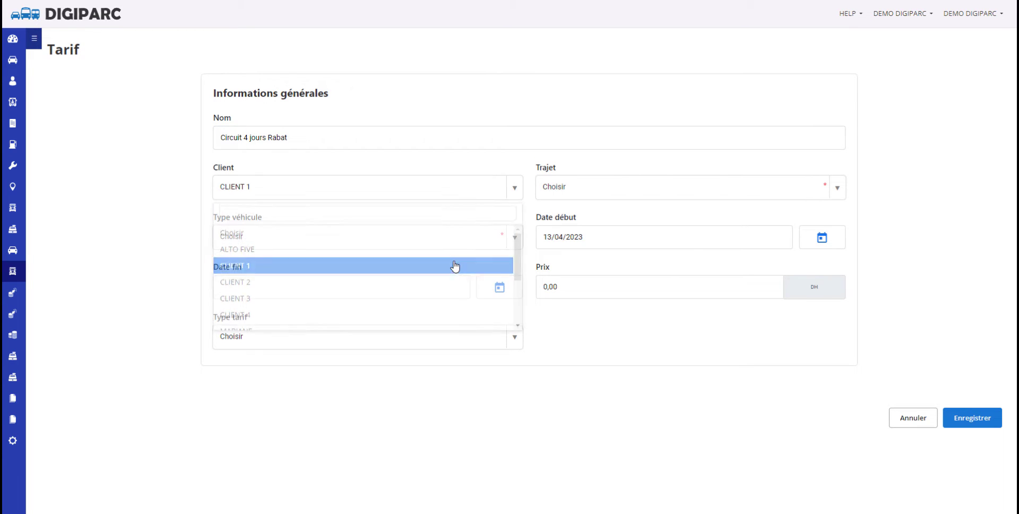
- Assign the trip "Circuit 4 jours Rabat" and the vehicle type 4x4 to the tariff
{"action": "left_click", "coordinate": [611, 191]}
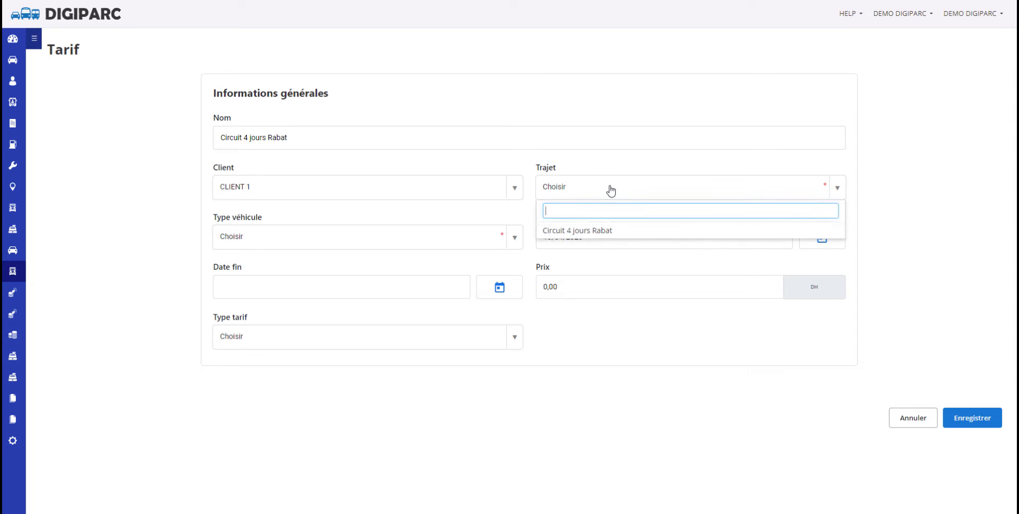
{"action": "left_click", "coordinate": [603, 231]}
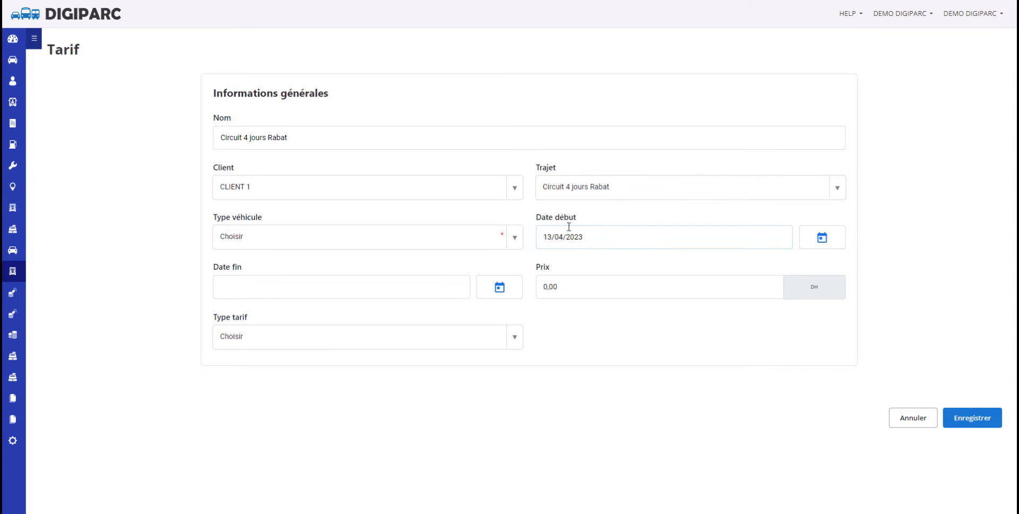
{"action": "left_click", "coordinate": [514, 239]}
{"action": "left_click", "coordinate": [357, 334]}
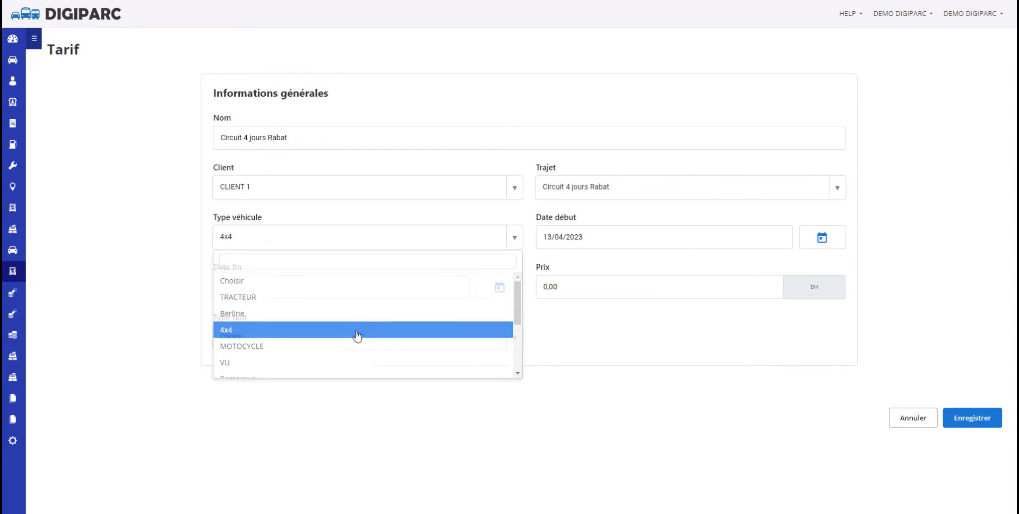
- Set the tariff's validity from 01/01/2023 to 30/06/2023
{"action": "left_click", "coordinate": [822, 237]}
{"action": "left_click", "coordinate": [657, 270]}
{"action": "left_click", "coordinate": [657, 270]}
{"action": "left_click", "coordinate": [657, 270]}
{"action": "left_click", "coordinate": [673, 298]}
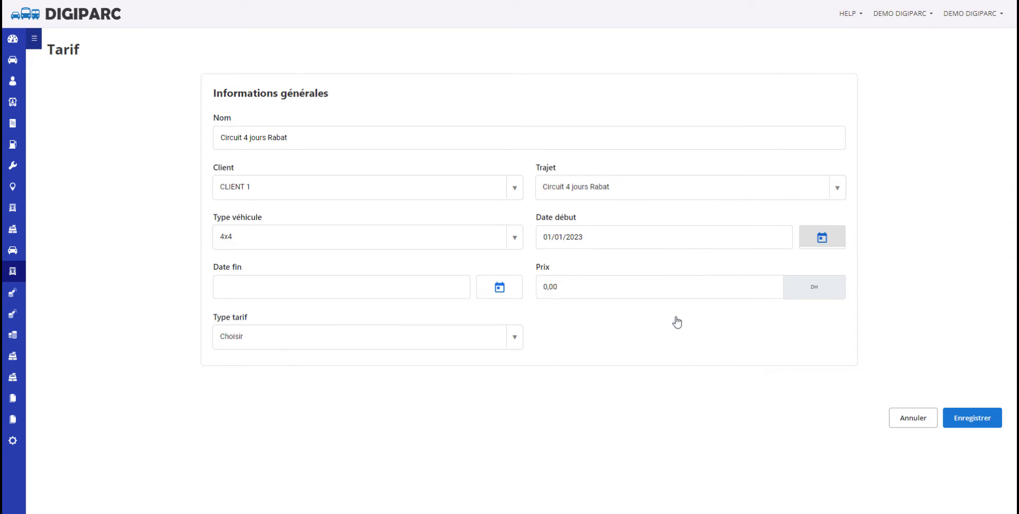
{"action": "left_click", "coordinate": [499, 287]}
{"action": "left_click", "coordinate": [356, 320]}
{"action": "left_click", "coordinate": [356, 320]}
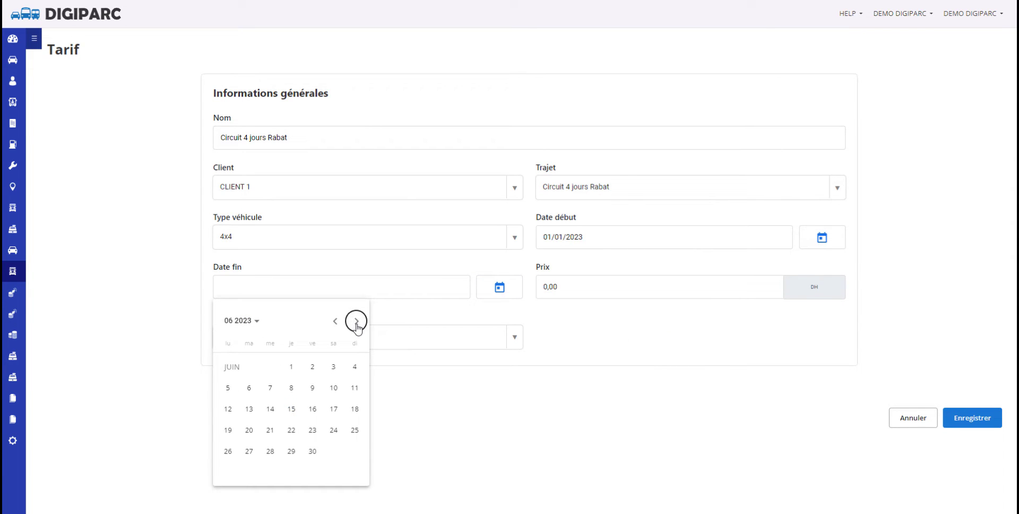
{"action": "left_click", "coordinate": [312, 451]}
- Set the tariff's price to 5500 DH with tariff type Forfait, and save the tariff
{"action": "left_click", "coordinate": [568, 285]}
{"action": "type", "text": "55"}
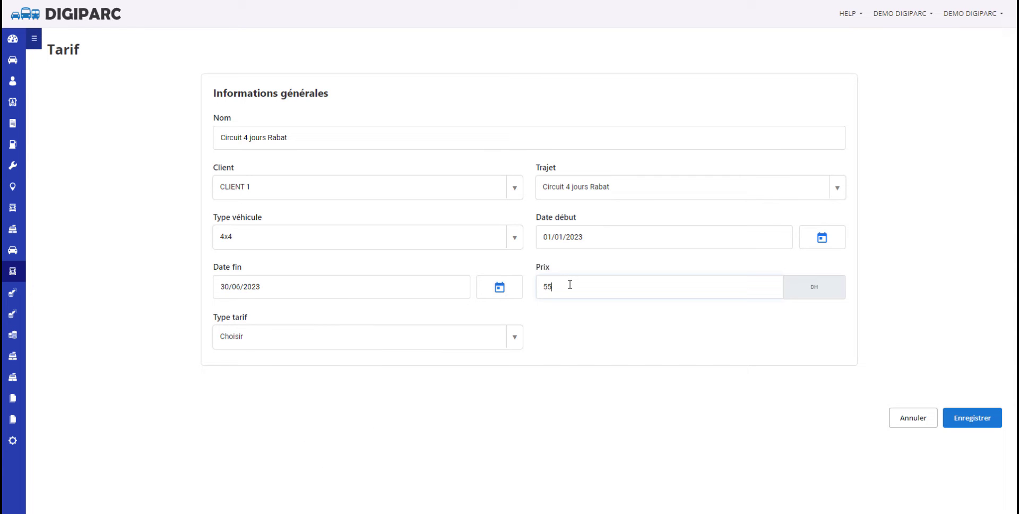
{"action": "type", "text": "00"}
{"action": "left_click", "coordinate": [518, 346]}
{"action": "left_click", "coordinate": [477, 379]}
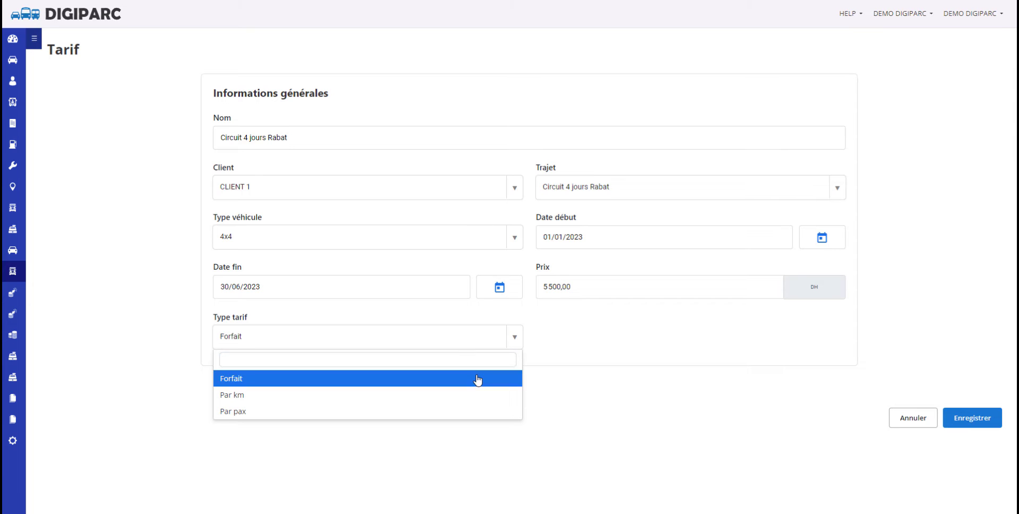
{"action": "left_click", "coordinate": [972, 418]}
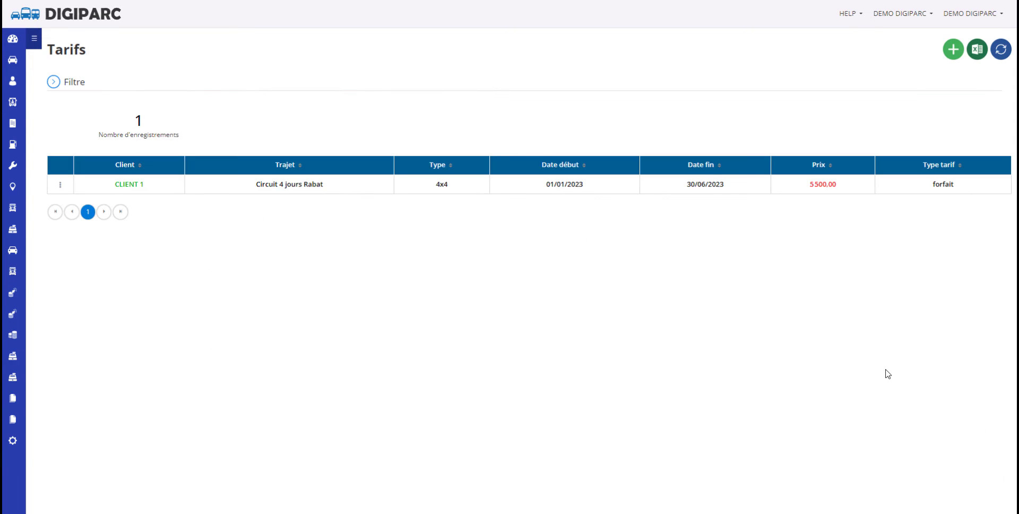
- Check the filter options of the Tarifs list and open the Transport touristique Spécifications list
{"action": "left_click", "coordinate": [291, 91]}
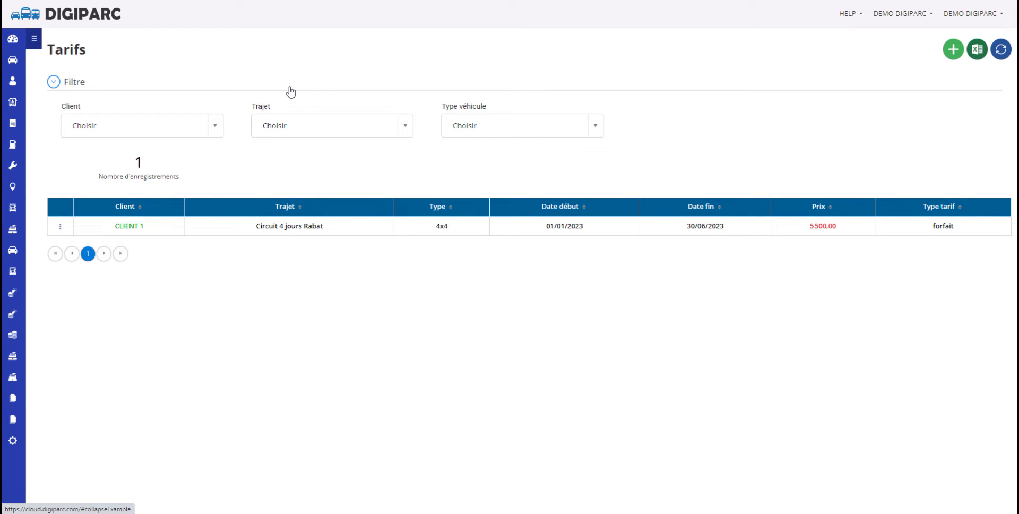
{"action": "left_click", "coordinate": [291, 91]}
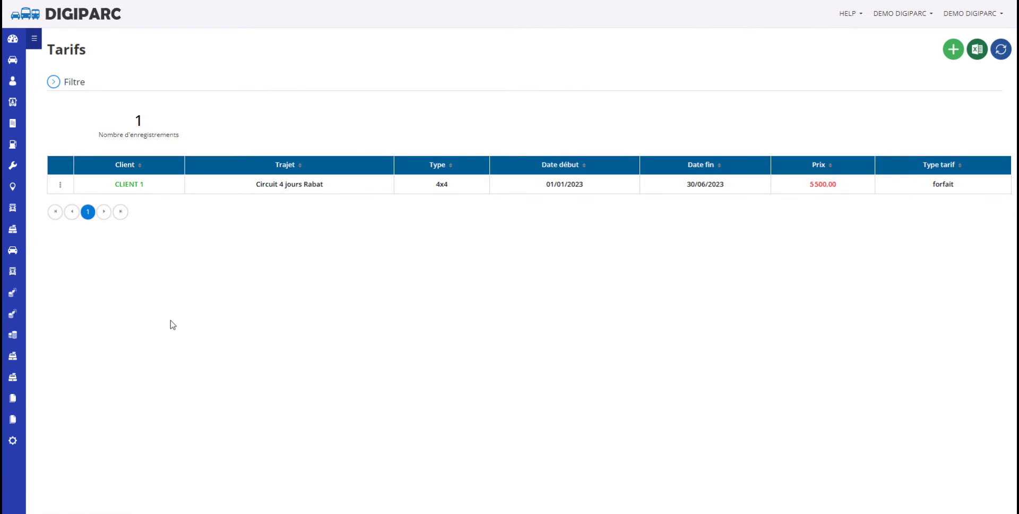
{"action": "left_click", "coordinate": [14, 441]}
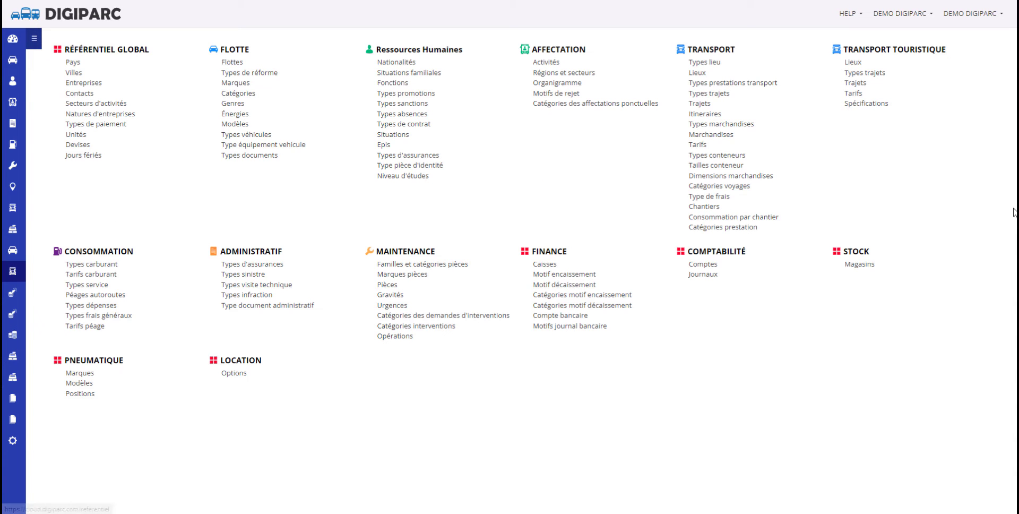
{"action": "left_click", "coordinate": [876, 106]}
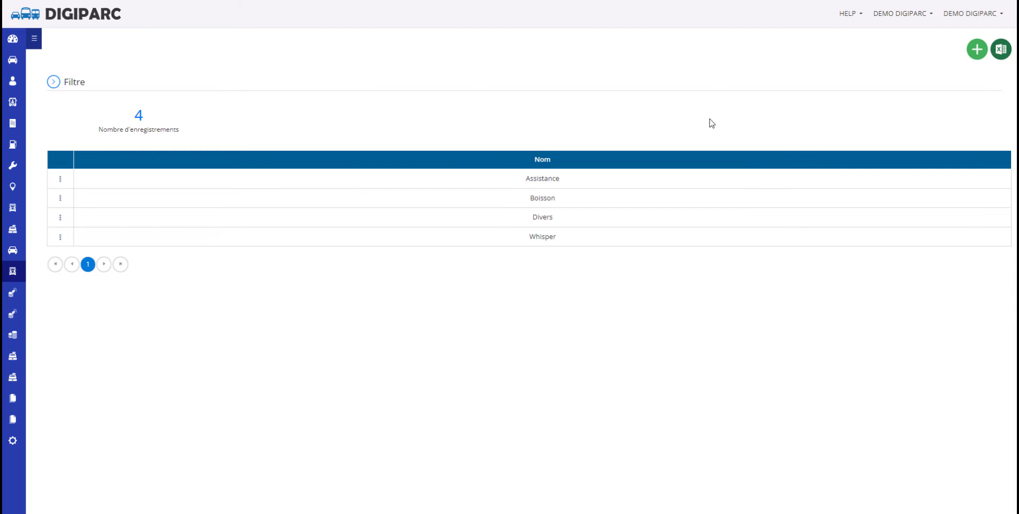
- Start a new Transport touristique transport request (Demande transport) and fill in its file number (N° dossier)
{"action": "left_click", "coordinate": [16, 441]}
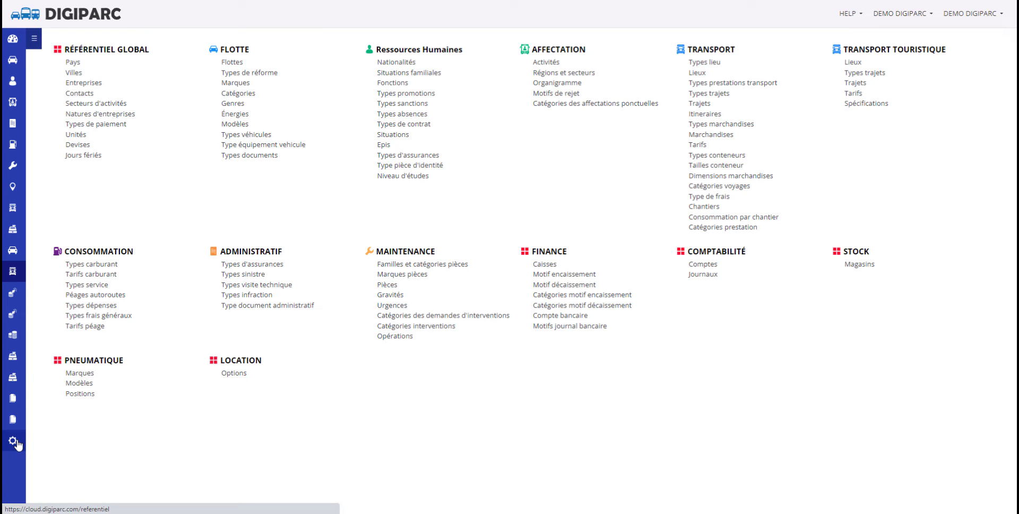
{"action": "left_click", "coordinate": [34, 38]}
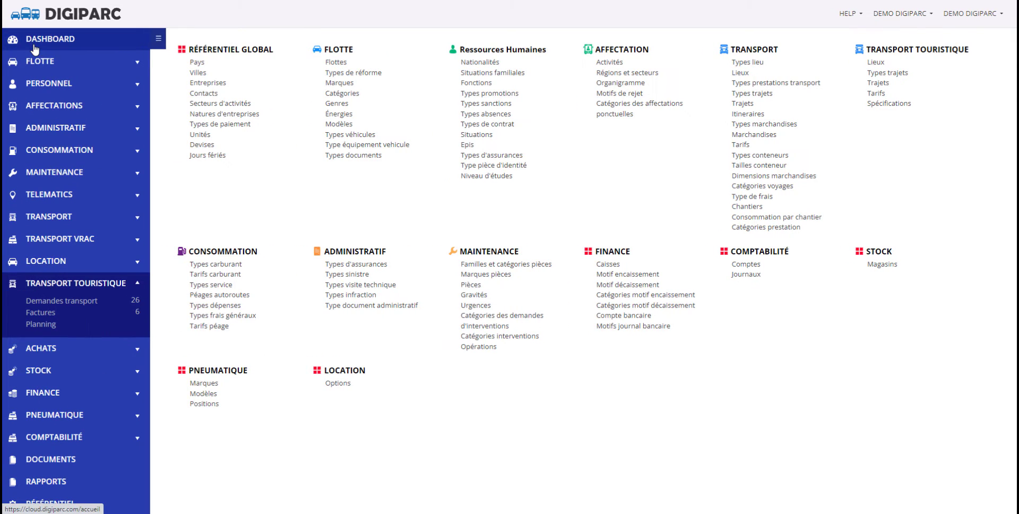
{"action": "left_click", "coordinate": [80, 303]}
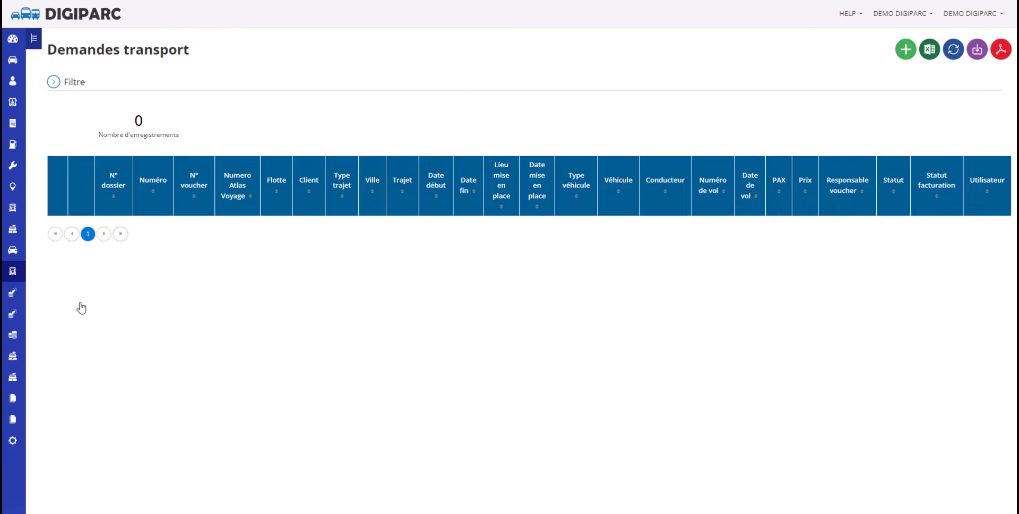
{"action": "left_click", "coordinate": [903, 52]}
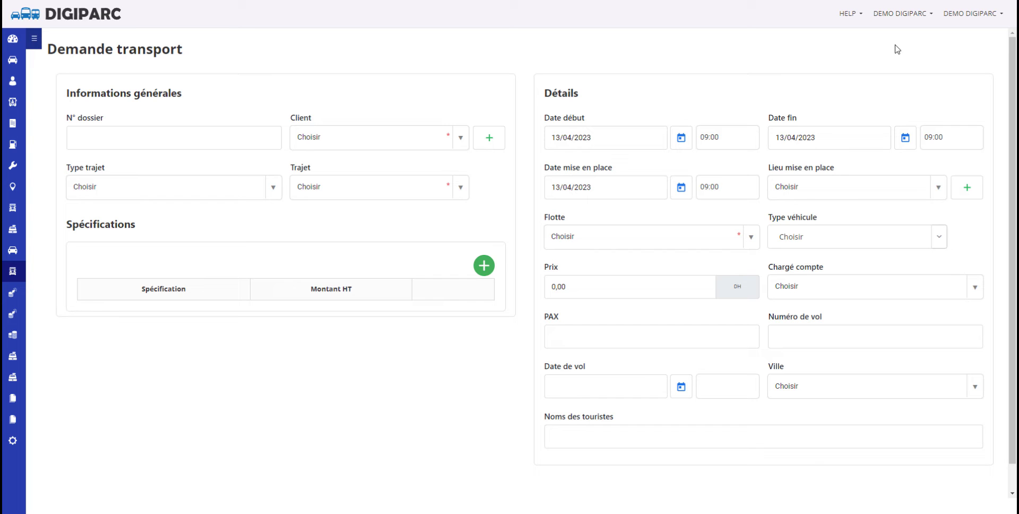
{"action": "left_click", "coordinate": [131, 137]}
{"action": "type", "text": "MO/512"}
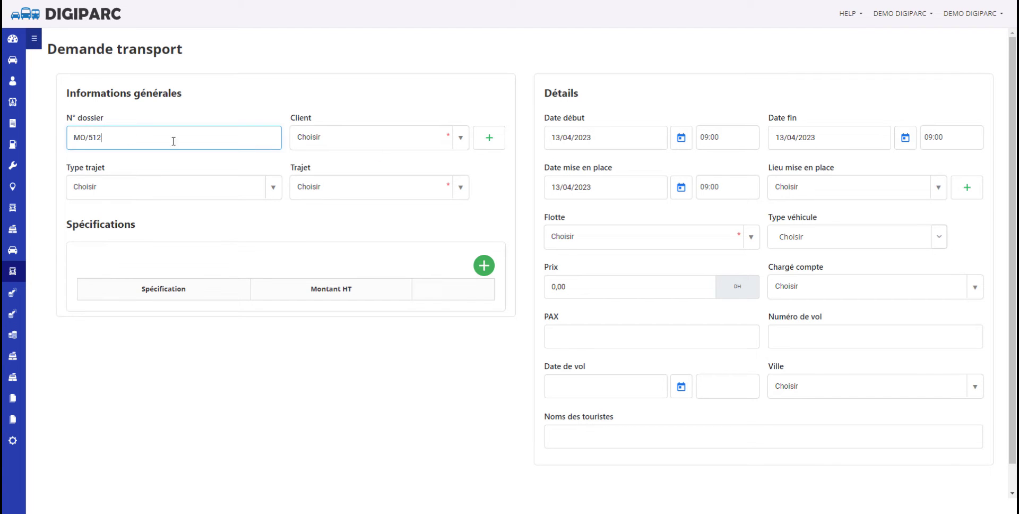
- Select CLIENT 1 as the request's client, and check the new-client form without adding a client
{"action": "left_click", "coordinate": [460, 138]}
{"action": "left_click", "coordinate": [312, 213]}
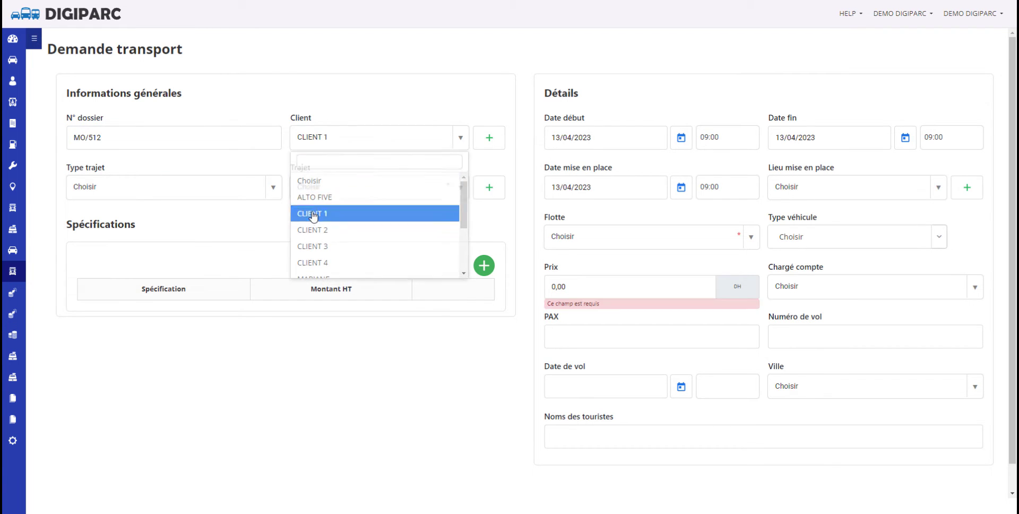
{"action": "left_click", "coordinate": [487, 147]}
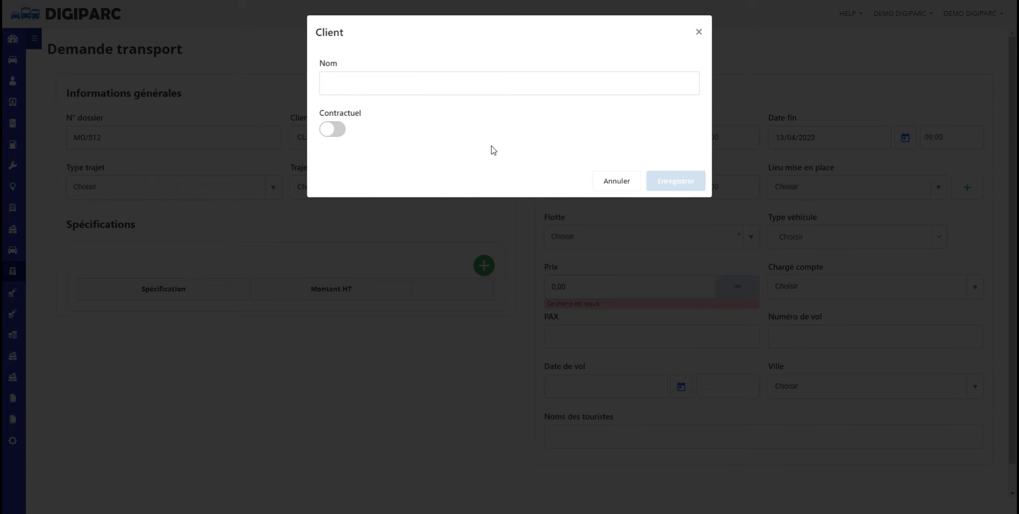
{"action": "left_click", "coordinate": [605, 181]}
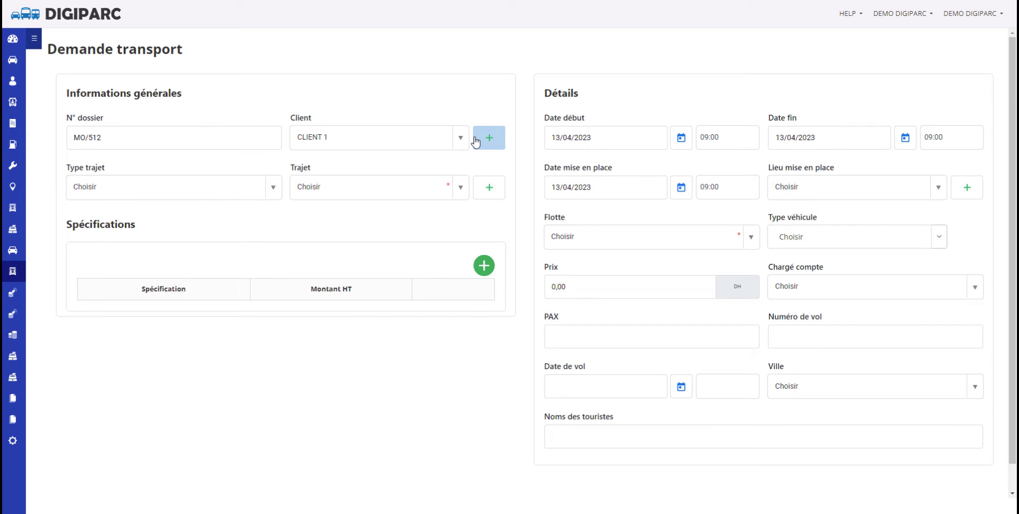
- Set the request's trip type (Type trajet) to Circuit and its trip (Trajet) to C/RBT/4
{"action": "left_click", "coordinate": [269, 191]}
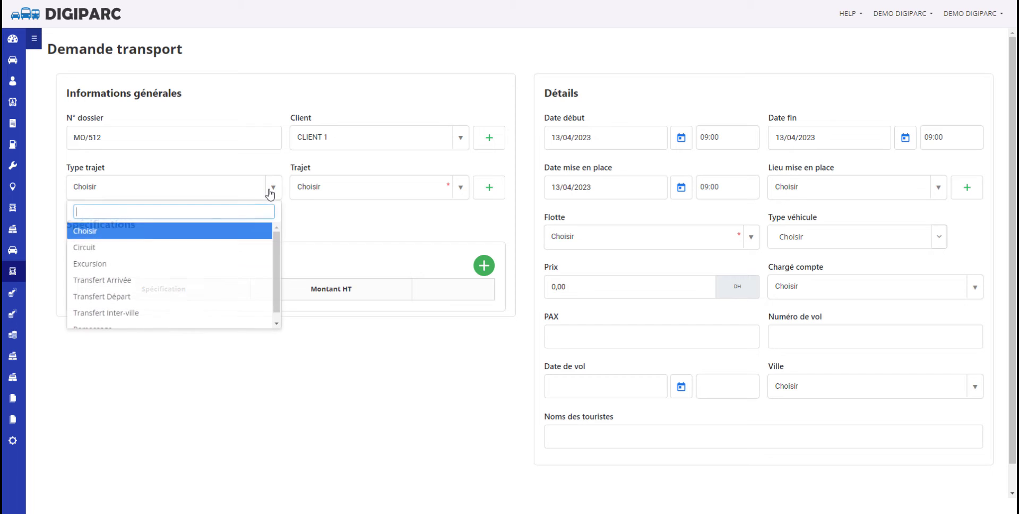
{"action": "left_click", "coordinate": [94, 249]}
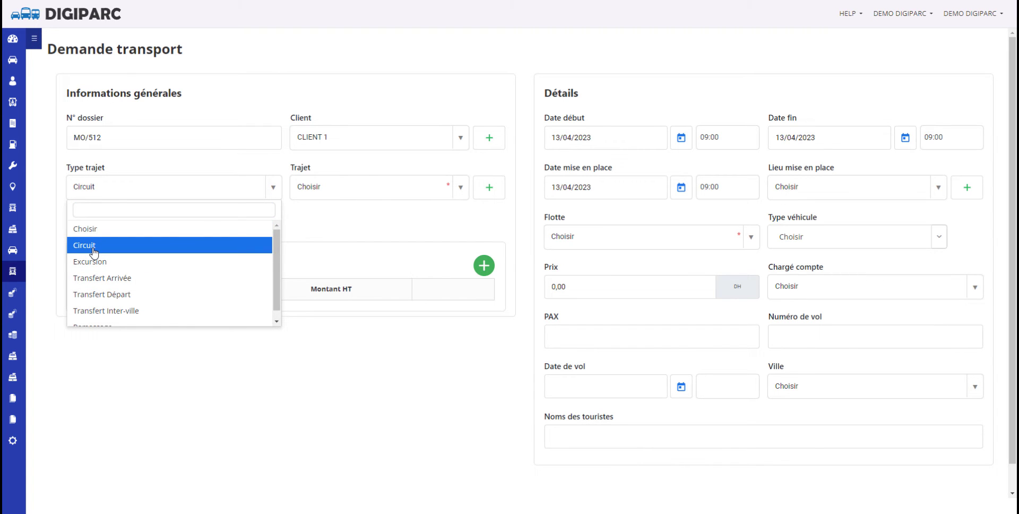
{"action": "left_click", "coordinate": [94, 251]}
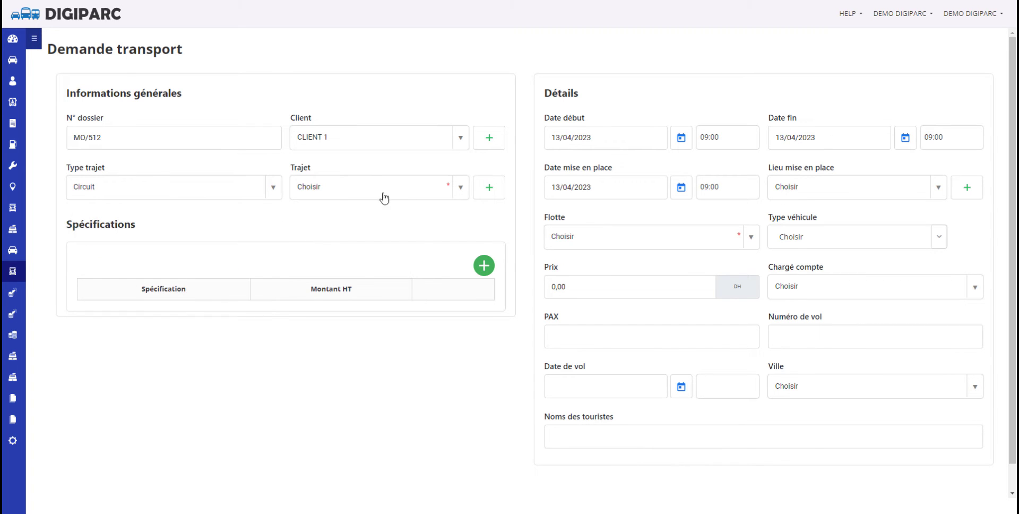
{"action": "left_click", "coordinate": [425, 195]}
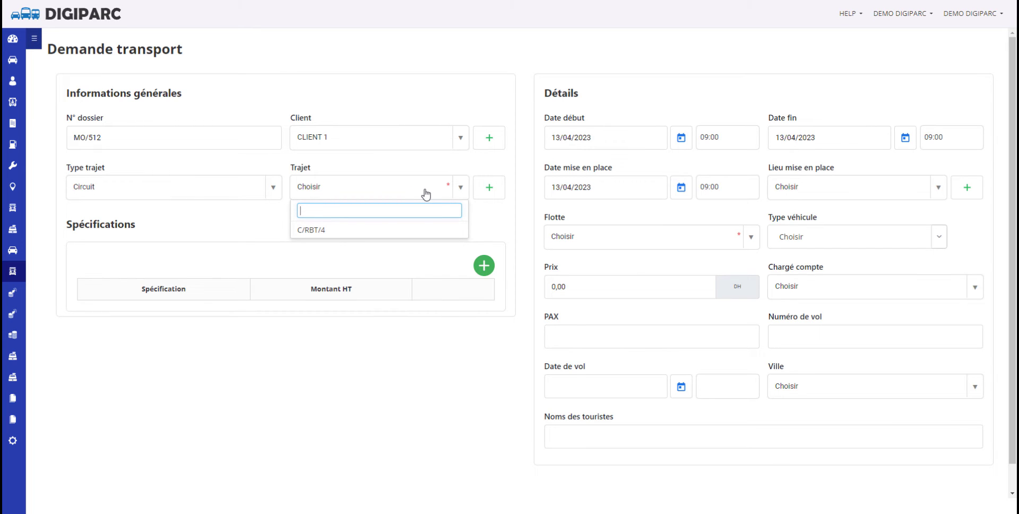
{"action": "left_click", "coordinate": [389, 230]}
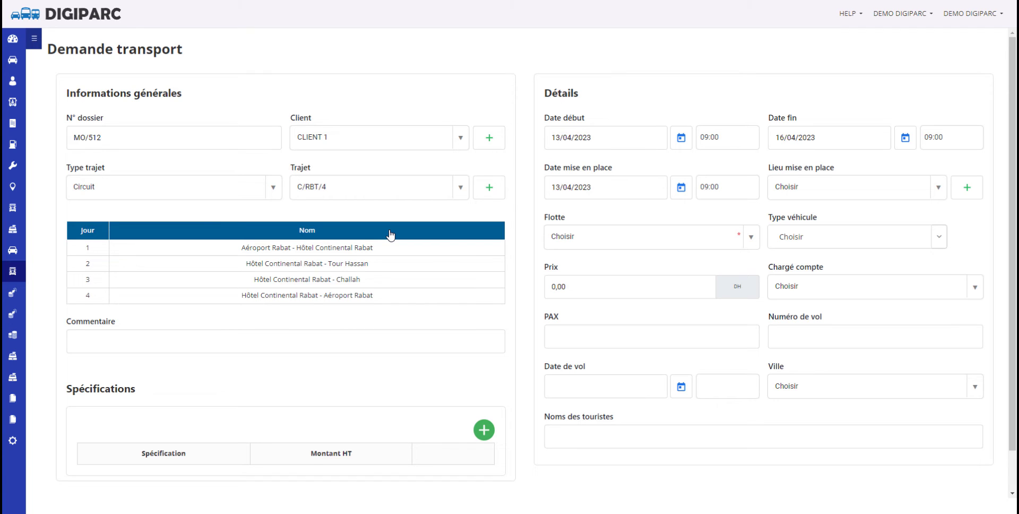
- Add an Assistance specification to the request with an amount (Montant HT) of 520, and validate the row
{"action": "left_click", "coordinate": [485, 433]}
{"action": "left_click", "coordinate": [187, 477]}
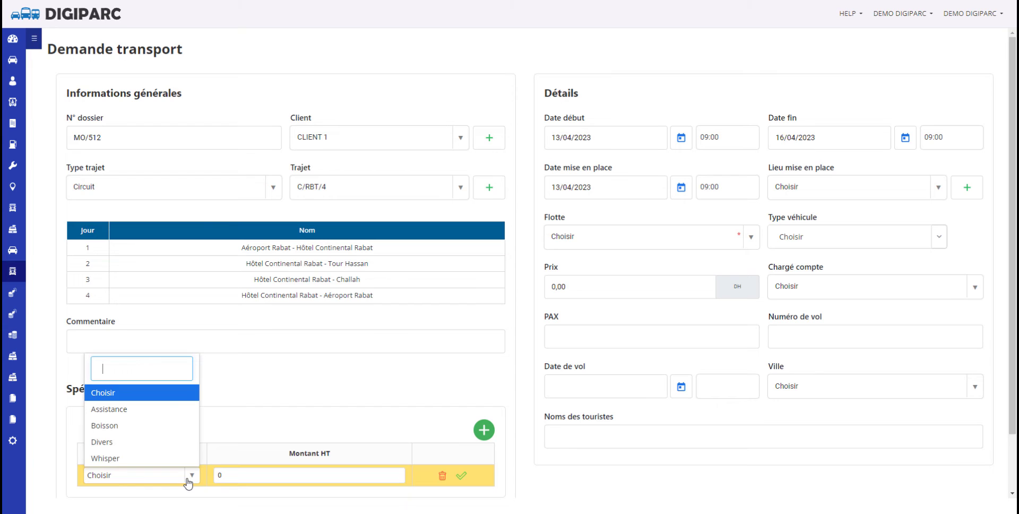
{"action": "left_click", "coordinate": [129, 411]}
{"action": "left_click", "coordinate": [246, 474]}
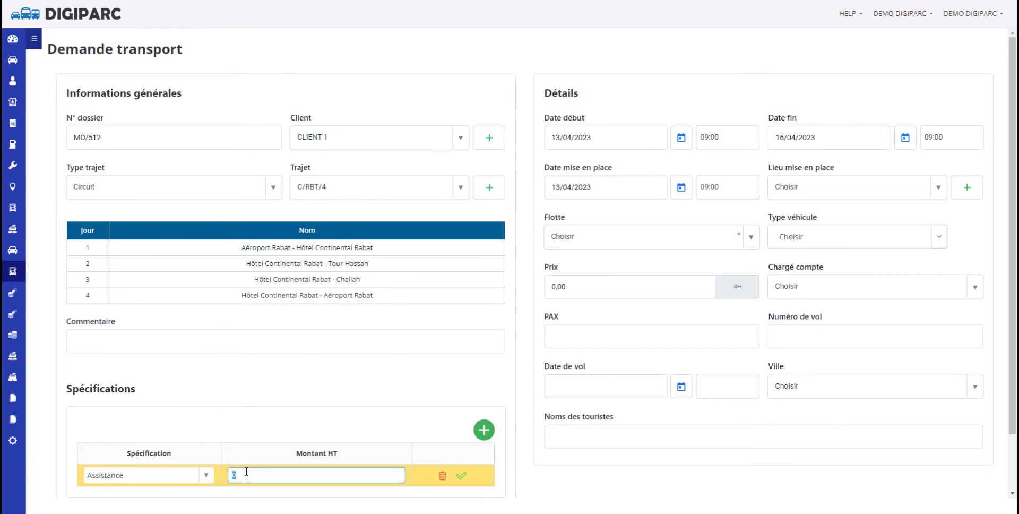
{"action": "type", "text": "520"}
{"action": "left_click", "coordinate": [461, 474]}
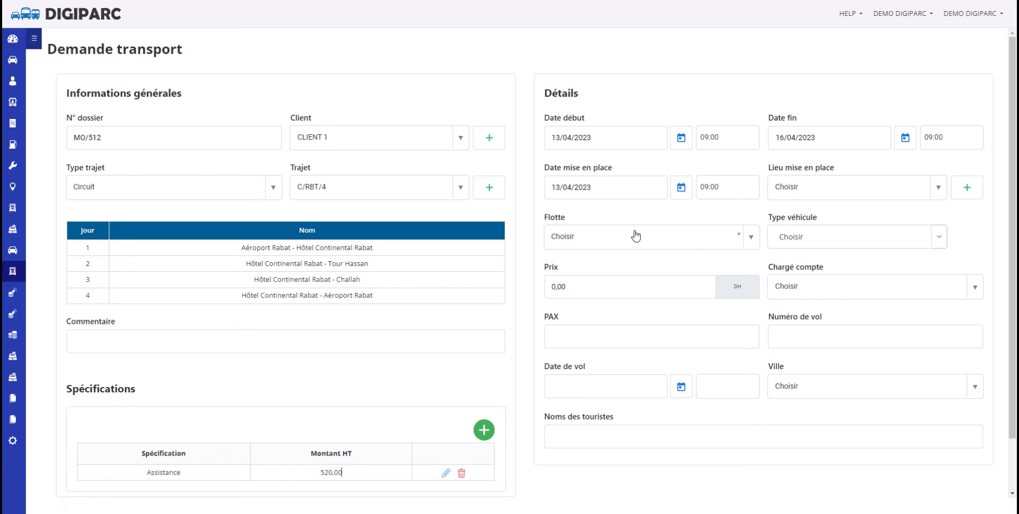
- Set the vehicle placement (mise en place) time to 07:30 and its location to Aéroport de Rabat
{"action": "left_click", "coordinate": [710, 188]}
{"action": "triple_click", "coordinate": [709, 188]}
{"action": "type", "text": "07:30"}
{"action": "left_click", "coordinate": [938, 187]}
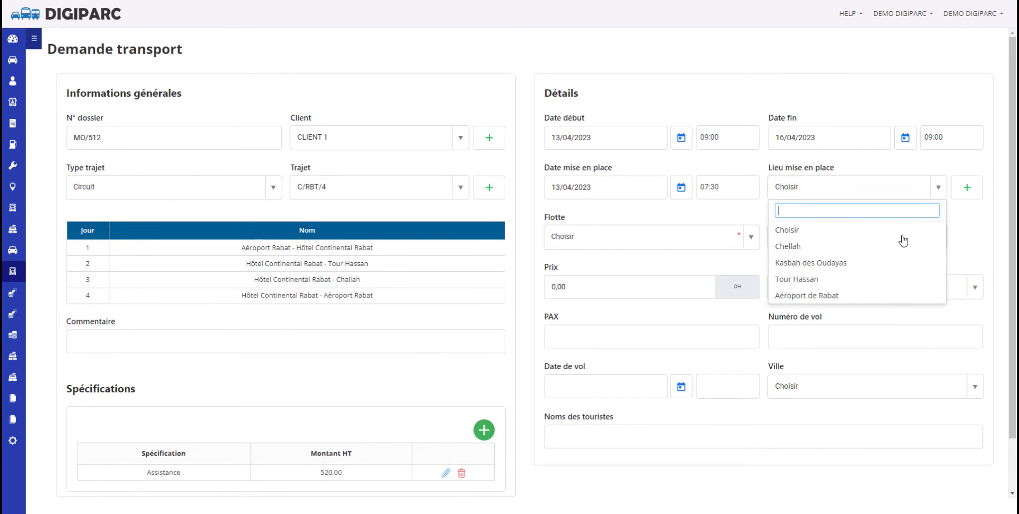
{"action": "left_click", "coordinate": [862, 296]}
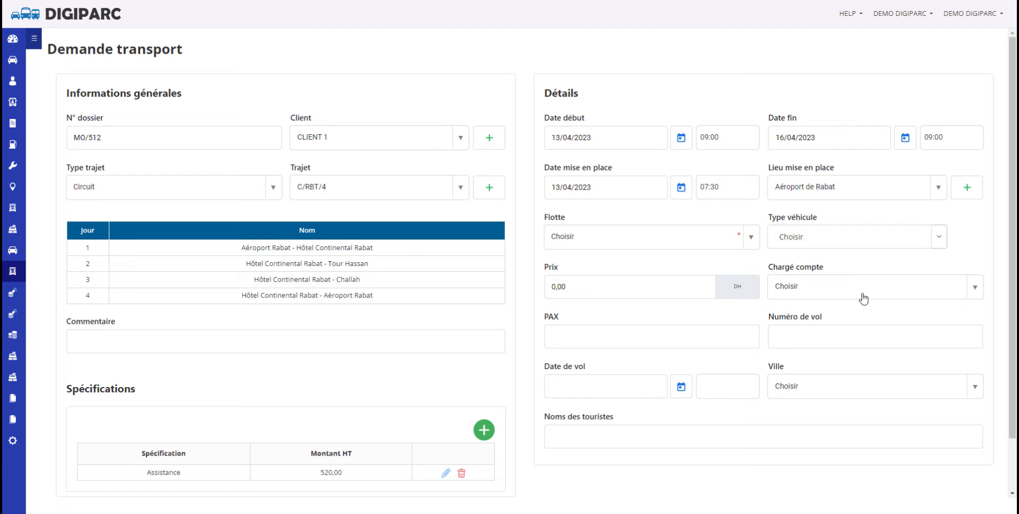
- Set the request's fleet (Flotte) to DIGIPARC and its vehicle type to 4x4
{"action": "left_click", "coordinate": [750, 238]}
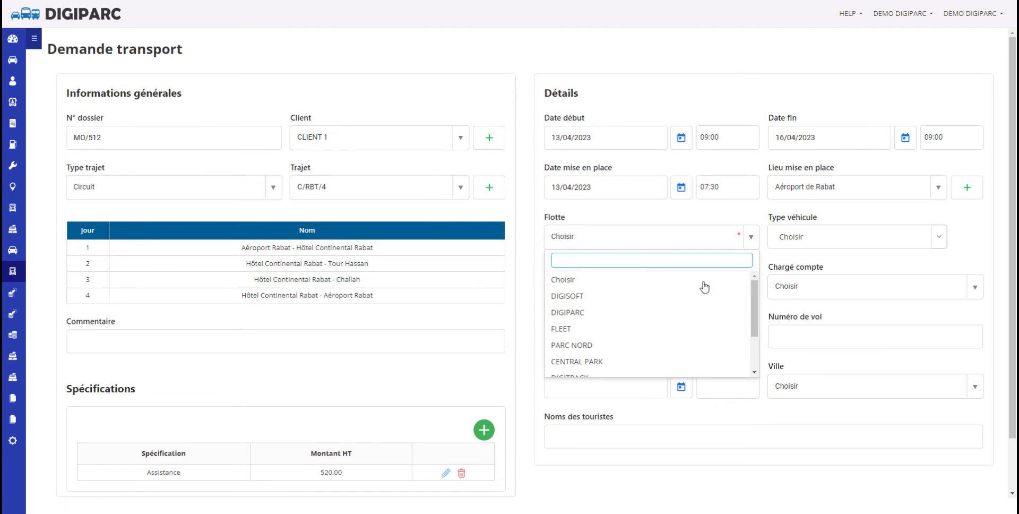
{"action": "left_click", "coordinate": [678, 313]}
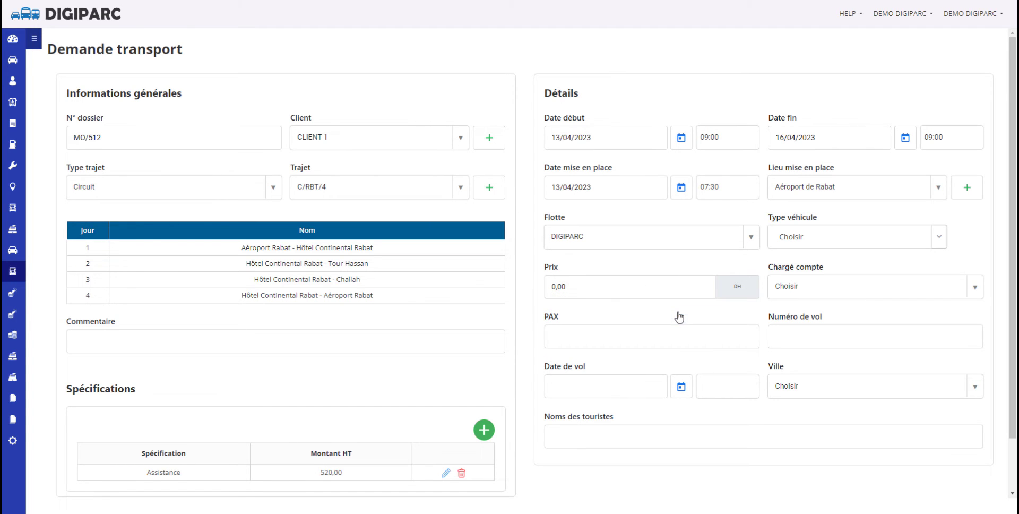
{"action": "left_click", "coordinate": [934, 239]}
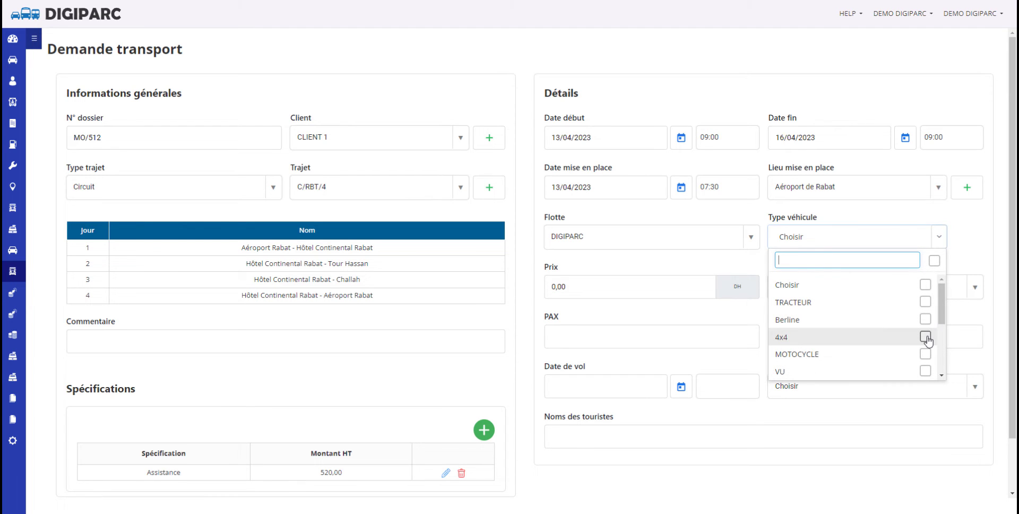
{"action": "left_click", "coordinate": [926, 337]}
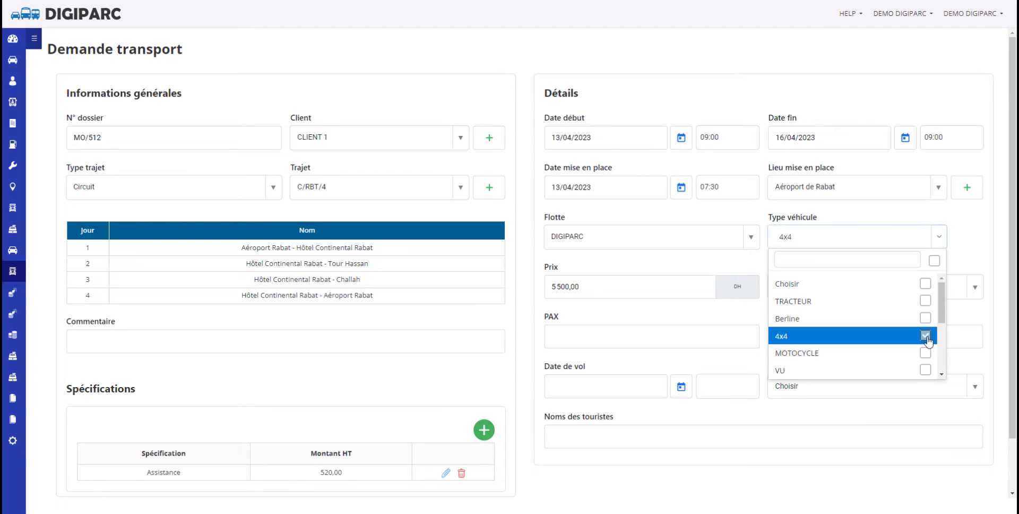
{"action": "left_click", "coordinate": [956, 256]}
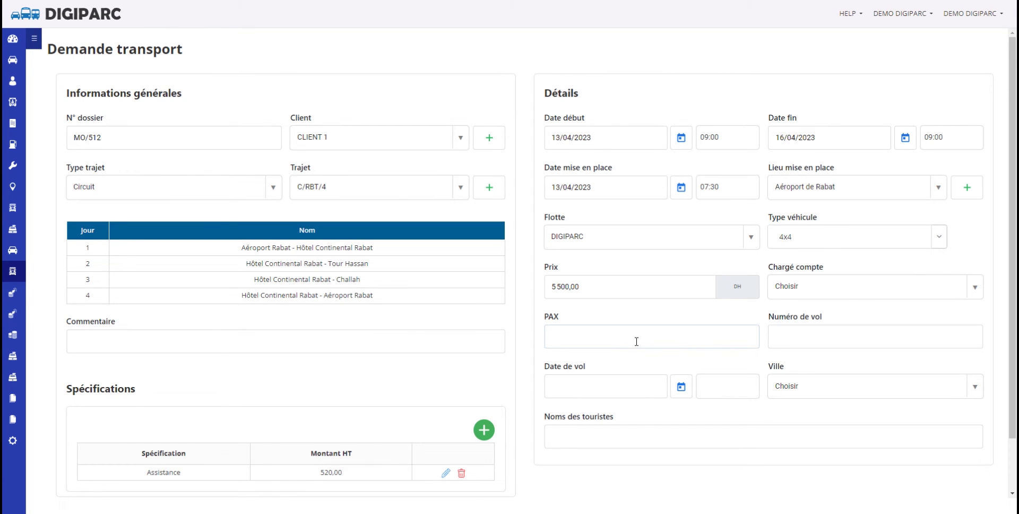
- Set PAX to 2 and fill in the flight details with number DLZ 5200, date 13/04/2023 and time 08:00
{"action": "left_click", "coordinate": [612, 344]}
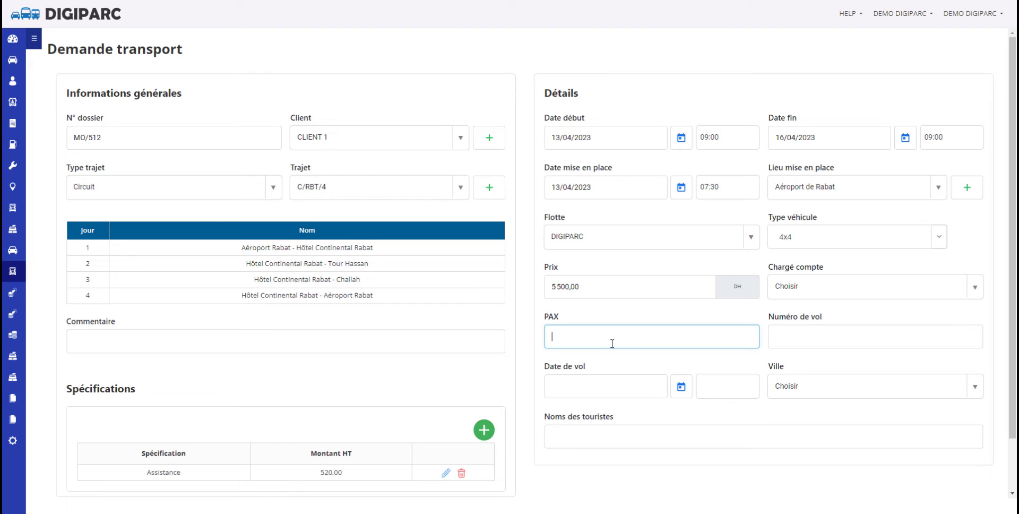
{"action": "type", "text": "2"}
{"action": "left_click", "coordinate": [799, 339]}
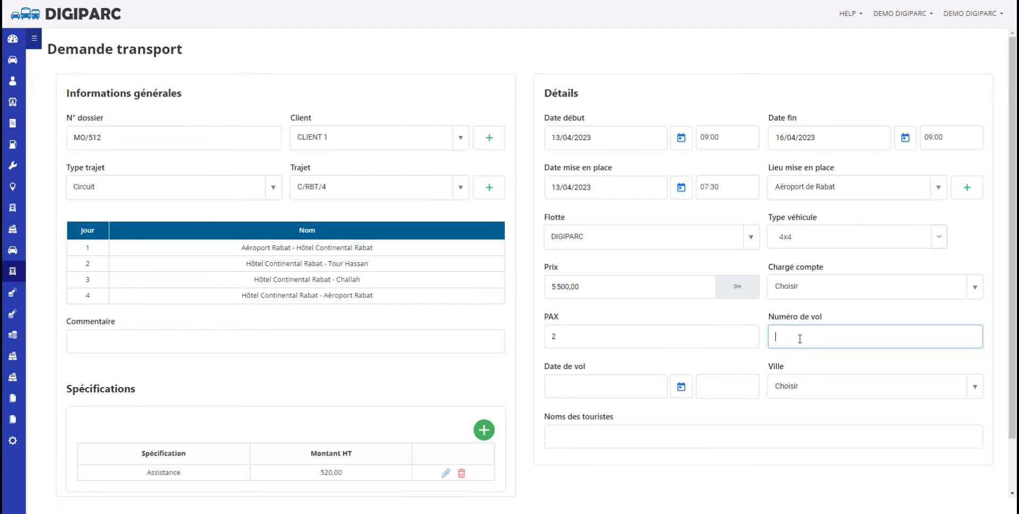
{"action": "type", "text": "DLZ 5200"}
{"action": "left_click", "coordinate": [572, 387]}
{"action": "left_click", "coordinate": [620, 300]}
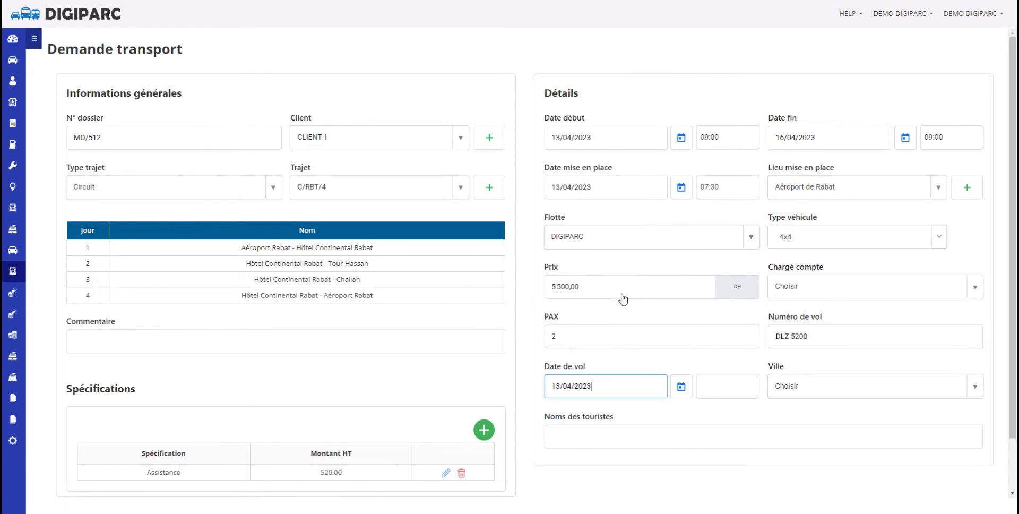
{"action": "left_click", "coordinate": [711, 386]}
{"action": "type", "text": "08:00"}
- Set the request's city (Ville) to Rabat and save the transport request
{"action": "left_click", "coordinate": [825, 384]}
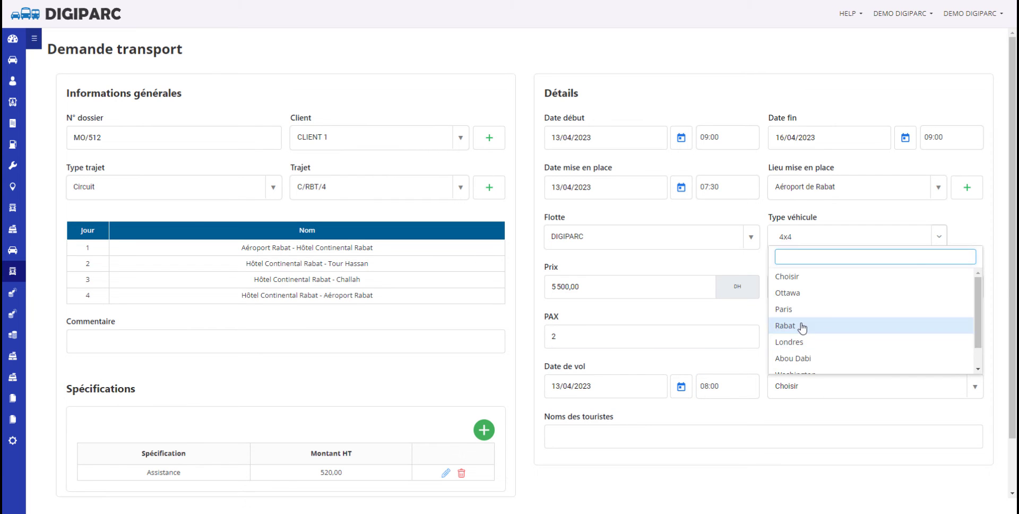
{"action": "left_click", "coordinate": [802, 327]}
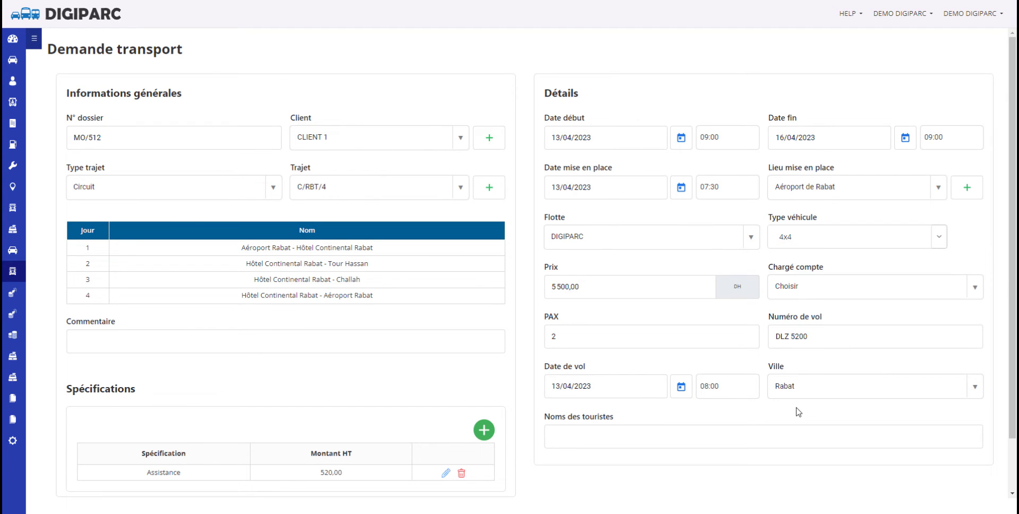
{"action": "scroll", "coordinate": [797, 410], "scroll_direction": "down", "scroll_amount": 2}
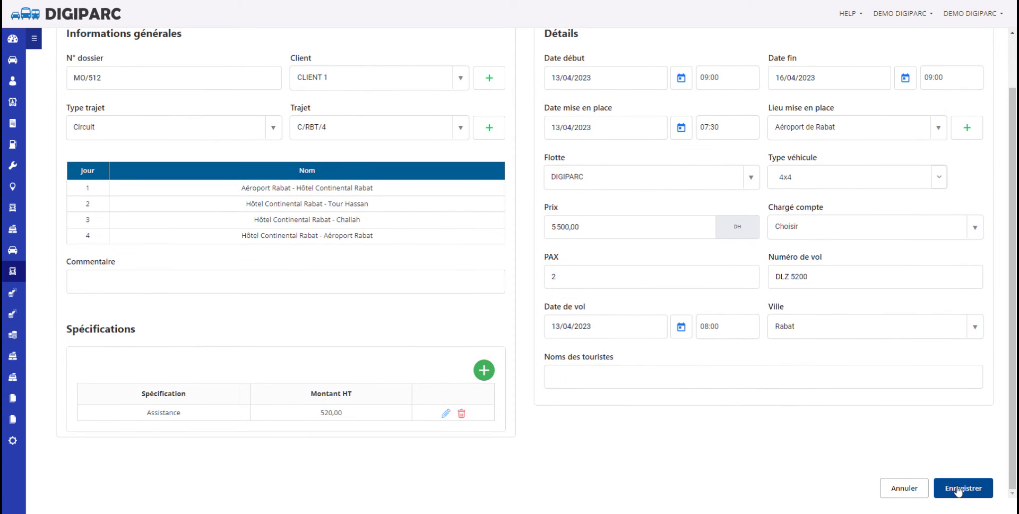
{"action": "left_click", "coordinate": [958, 488]}
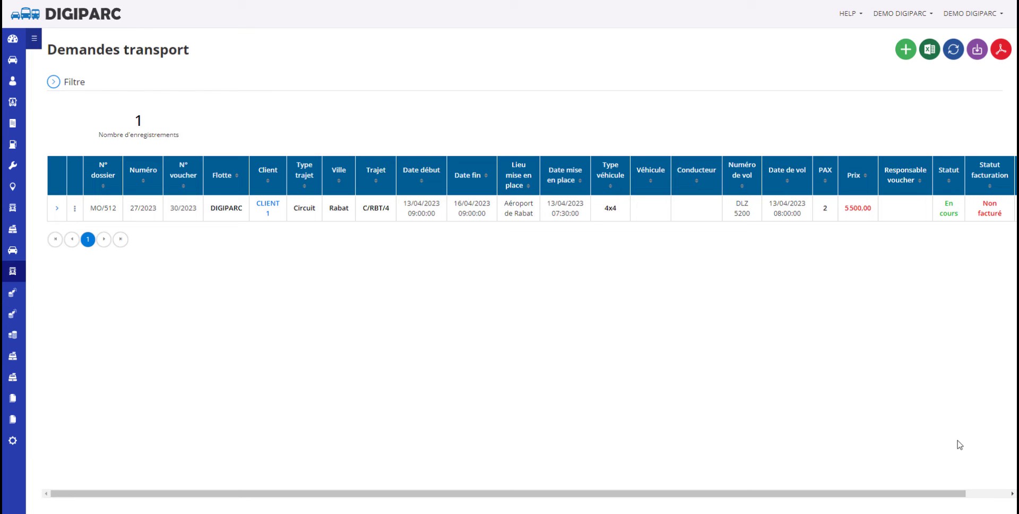
- Check the filter options of the Demandes transport list
{"action": "left_click", "coordinate": [478, 91]}
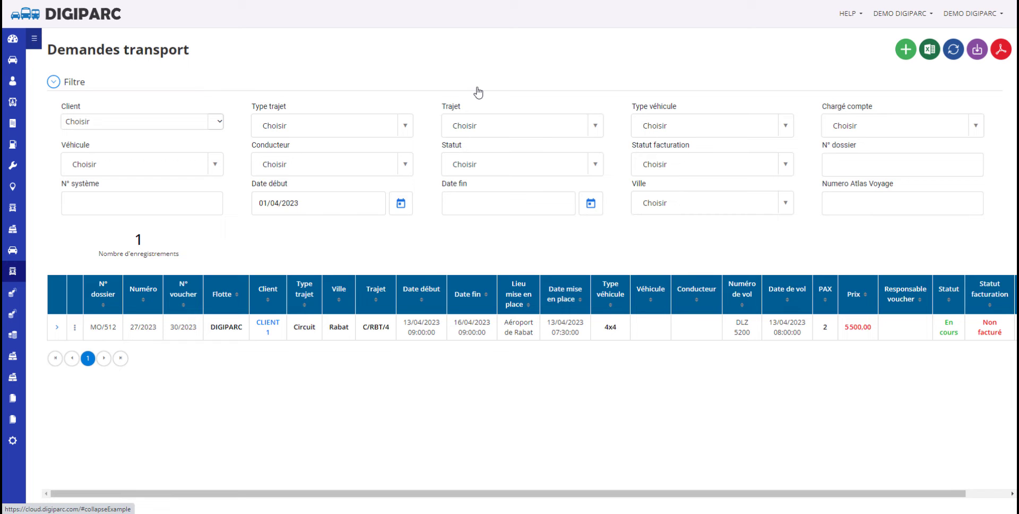
{"action": "left_click", "coordinate": [478, 92]}
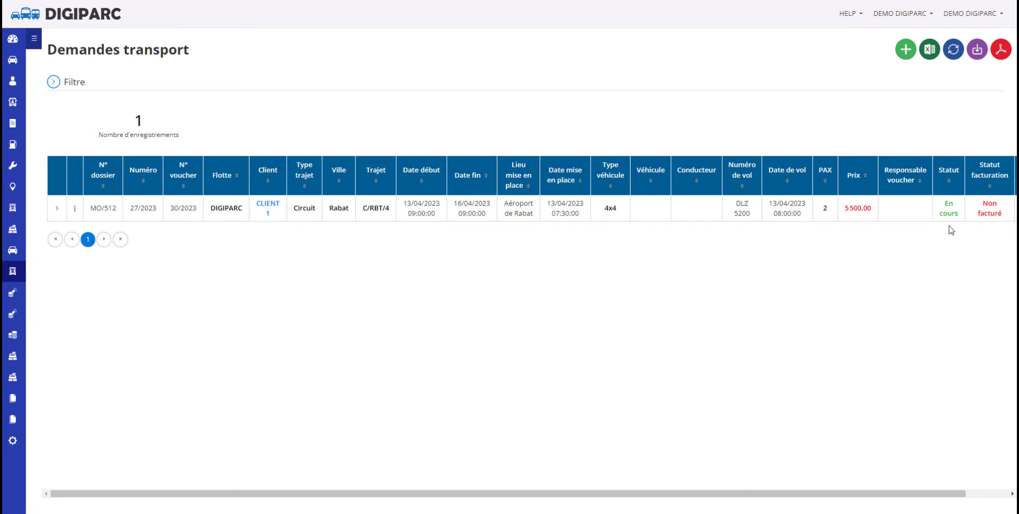
- Start the assignment (Affecter) of the new transport request and select vehicle 42 / A-3-1A114
{"action": "left_click", "coordinate": [75, 209]}
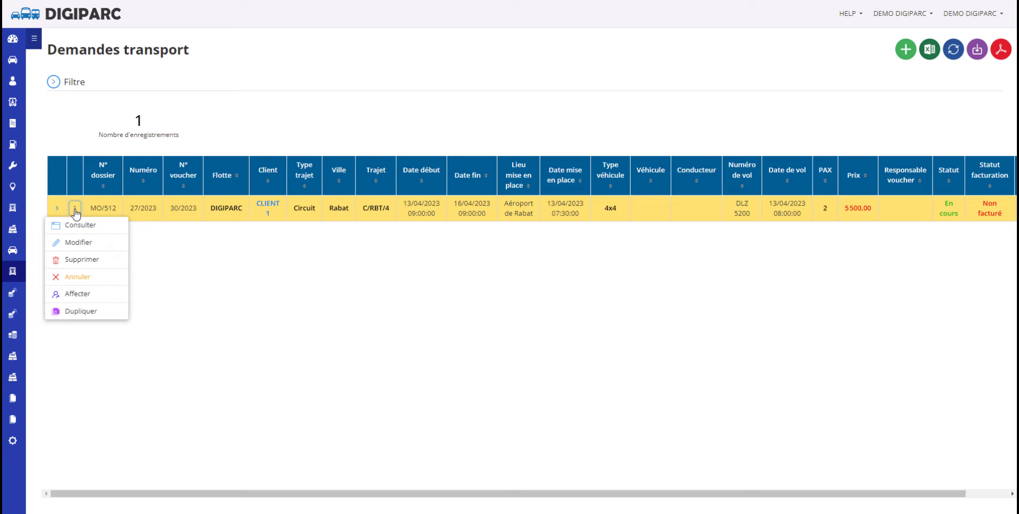
{"action": "left_click", "coordinate": [68, 294]}
{"action": "left_click", "coordinate": [636, 88]}
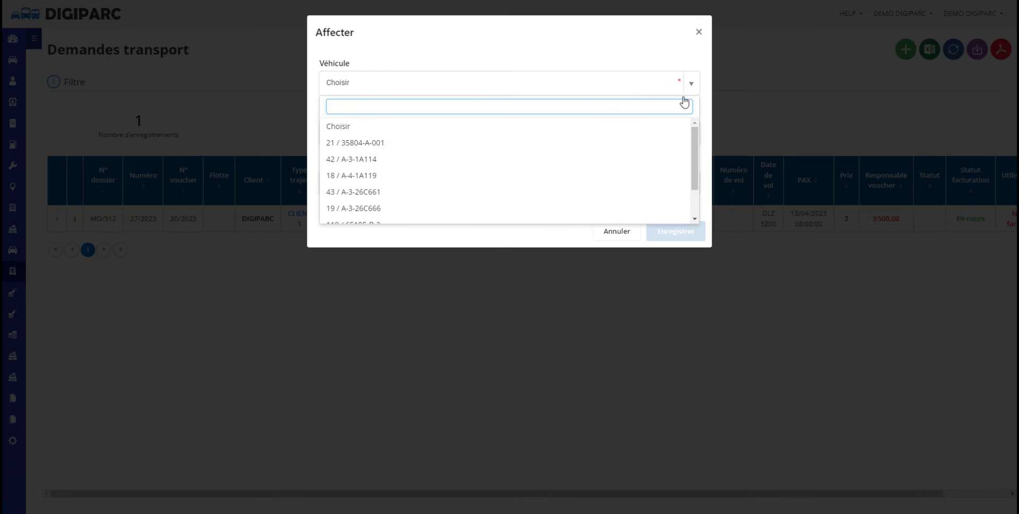
{"action": "scroll", "coordinate": [531, 170], "scroll_direction": "down", "scroll_amount": 2}
{"action": "scroll", "coordinate": [531, 170], "scroll_direction": "up", "scroll_amount": 2}
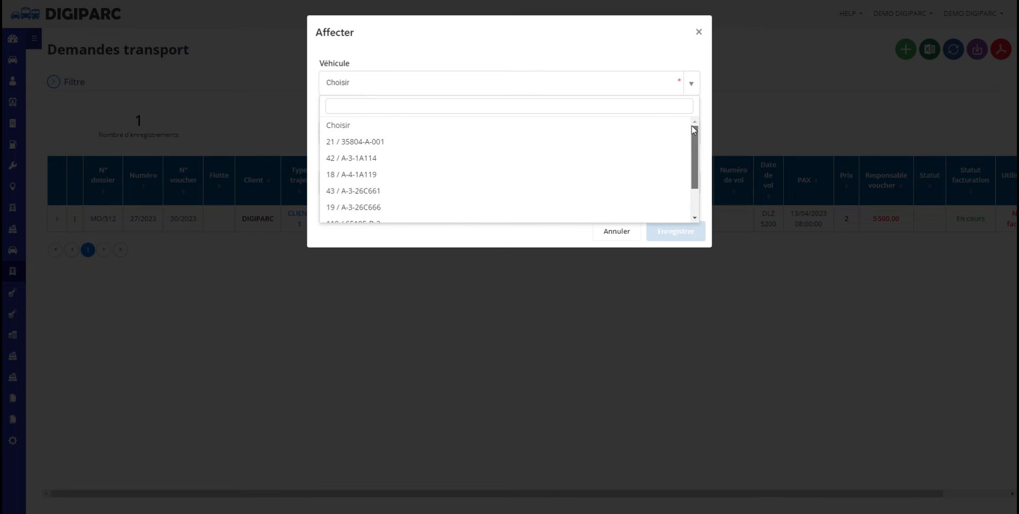
{"action": "left_click", "coordinate": [425, 158]}
- Leave the subcontractor vehicle unselected, search for and choose the driver (Conducteur), and save the assignment
{"action": "left_click", "coordinate": [431, 136]}
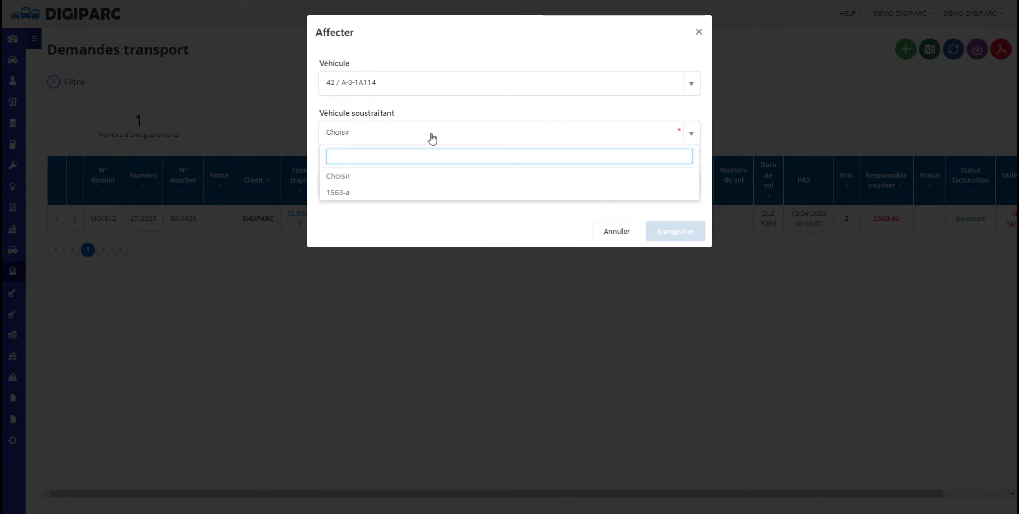
{"action": "left_click", "coordinate": [432, 137]}
{"action": "left_click", "coordinate": [417, 189]}
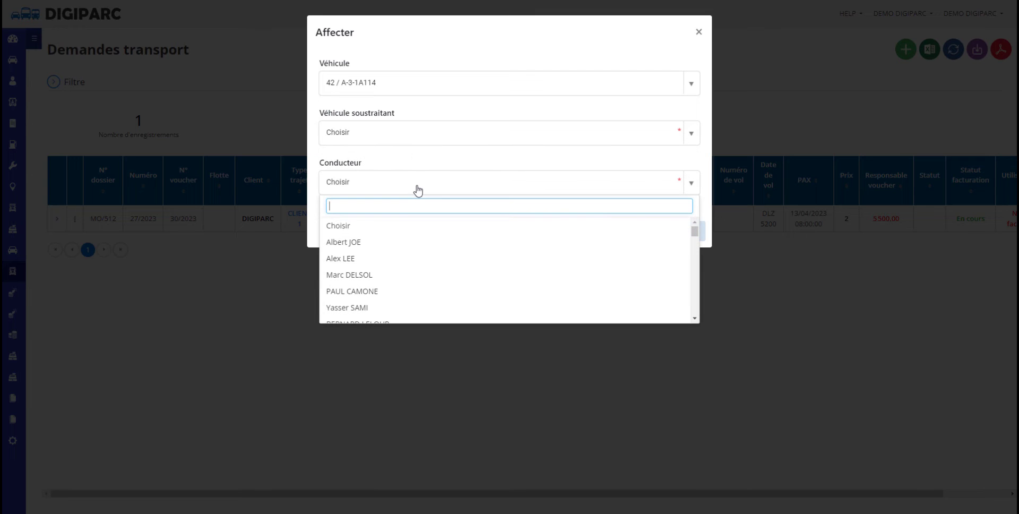
{"action": "type", "text": "mero"}
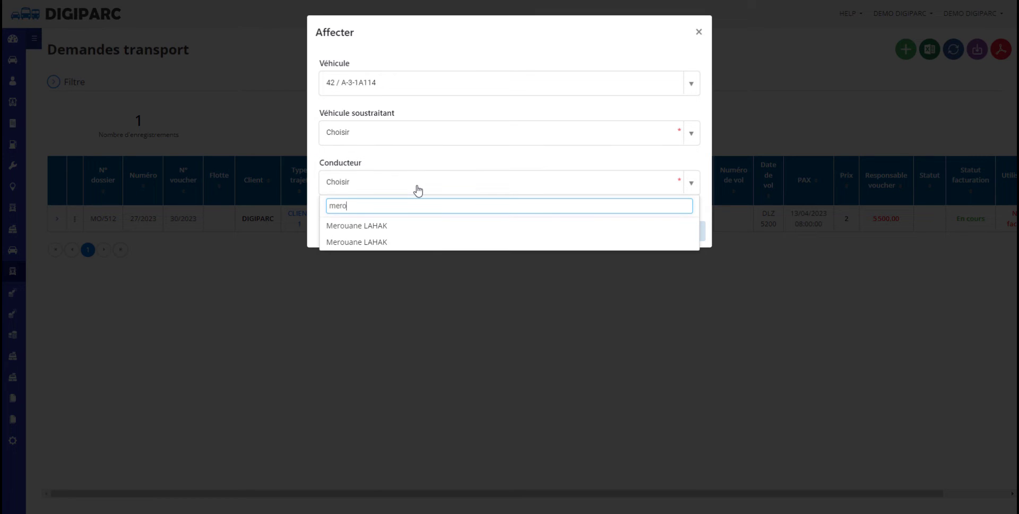
{"action": "left_click", "coordinate": [395, 231]}
{"action": "left_click", "coordinate": [675, 232]}
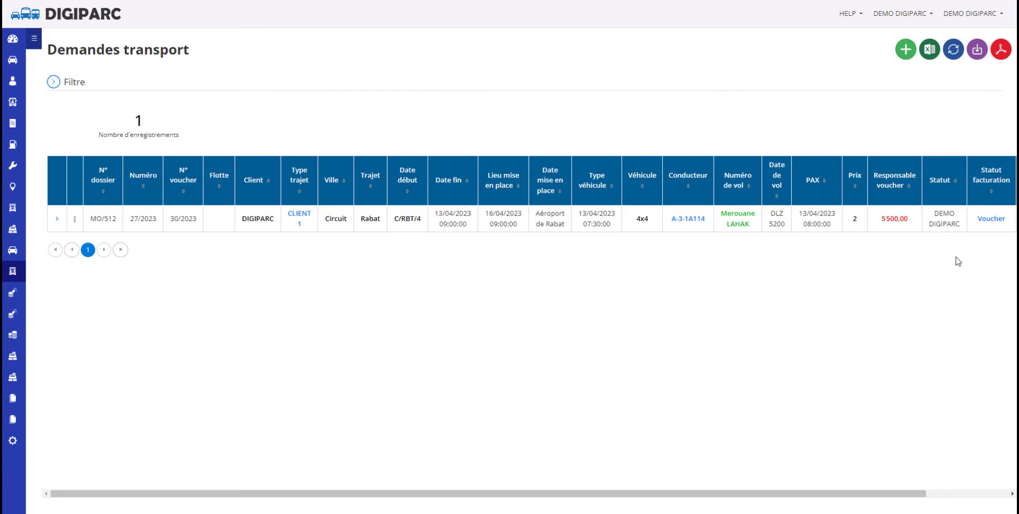
- Generate the voucher PDF for the Rabat circuit request, open it for review and close it
{"action": "left_click", "coordinate": [74, 219]}
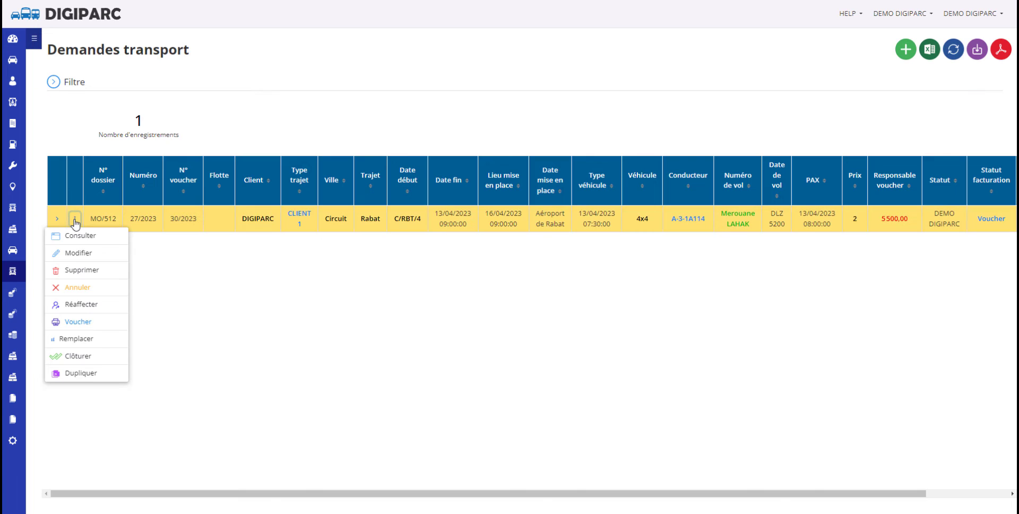
{"action": "left_click", "coordinate": [87, 322]}
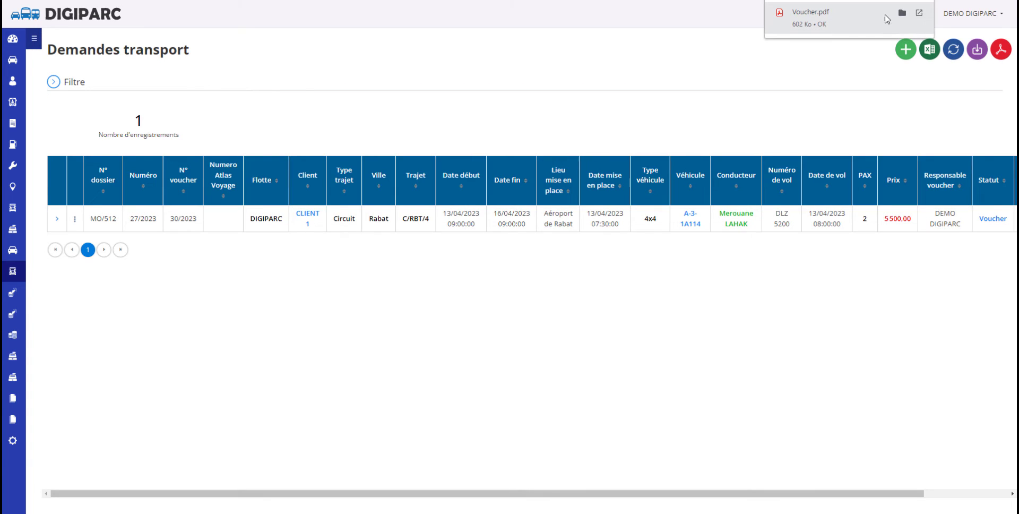
{"action": "left_click", "coordinate": [872, 15]}
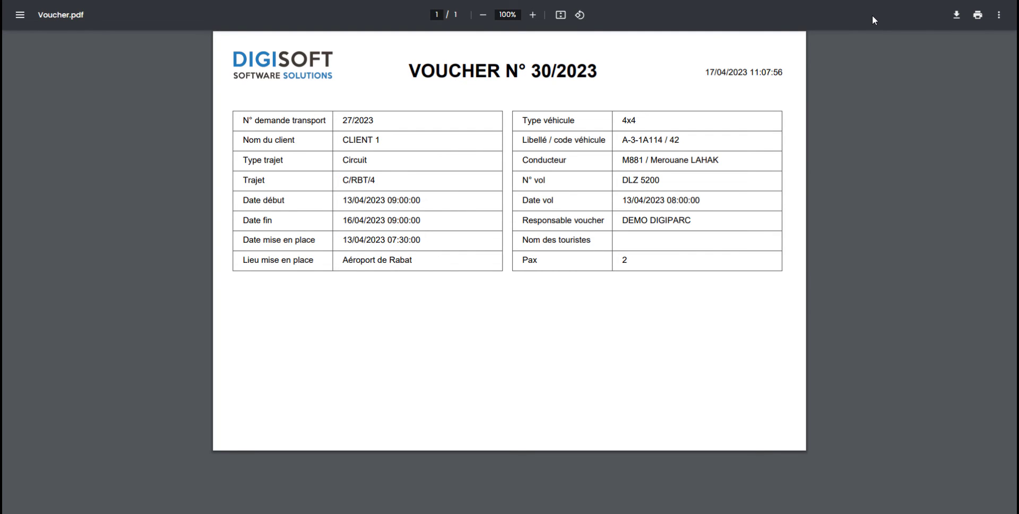
{"action": "key", "text": "ctrl+w"}
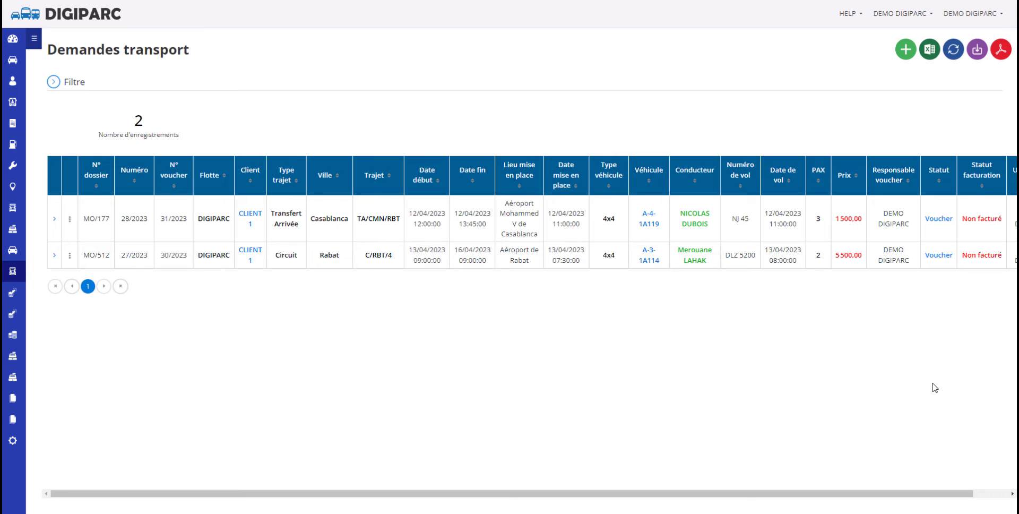
- Cancel (Annuler) the Casablanca arrival transfer request, confirm, and check which actions it still offers
{"action": "left_click", "coordinate": [70, 219]}
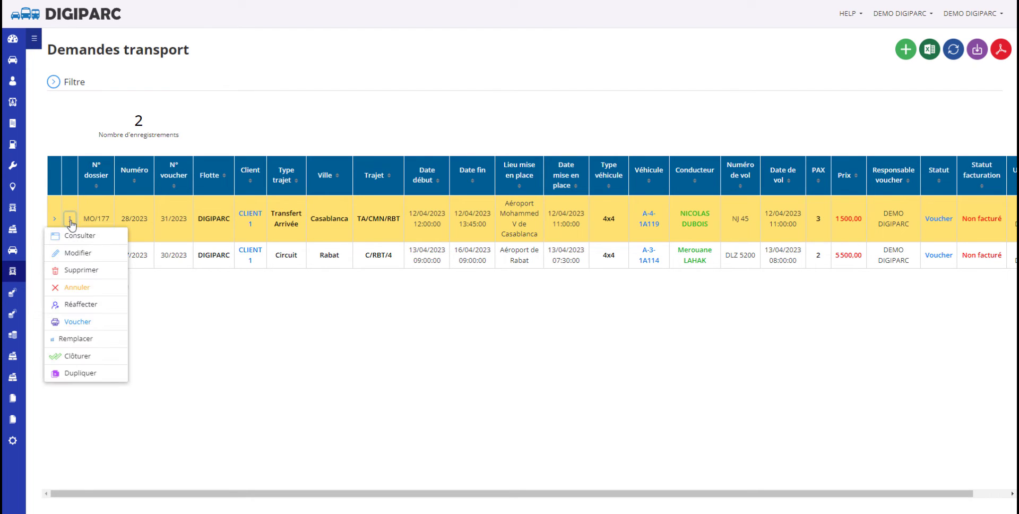
{"action": "left_click", "coordinate": [81, 289]}
{"action": "left_click", "coordinate": [692, 278]}
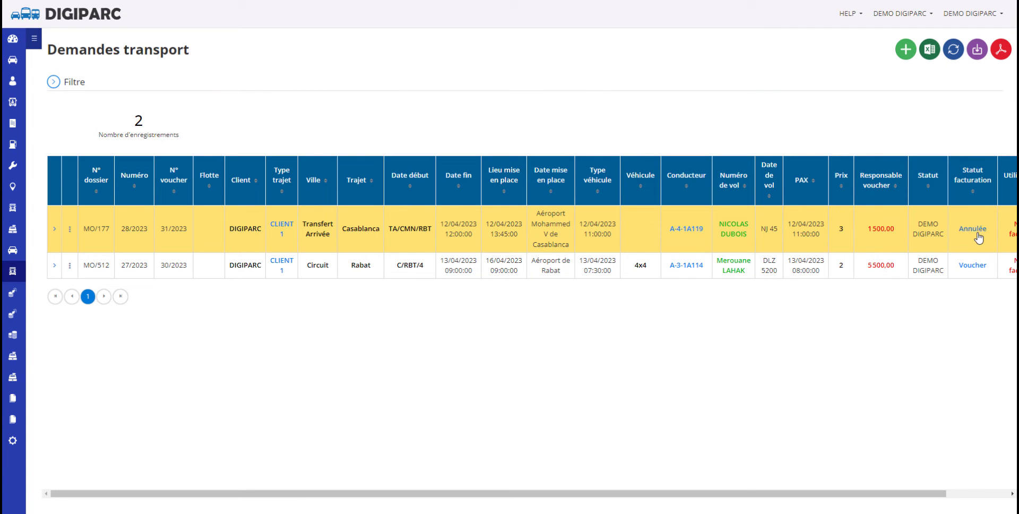
{"action": "left_click", "coordinate": [70, 229]}
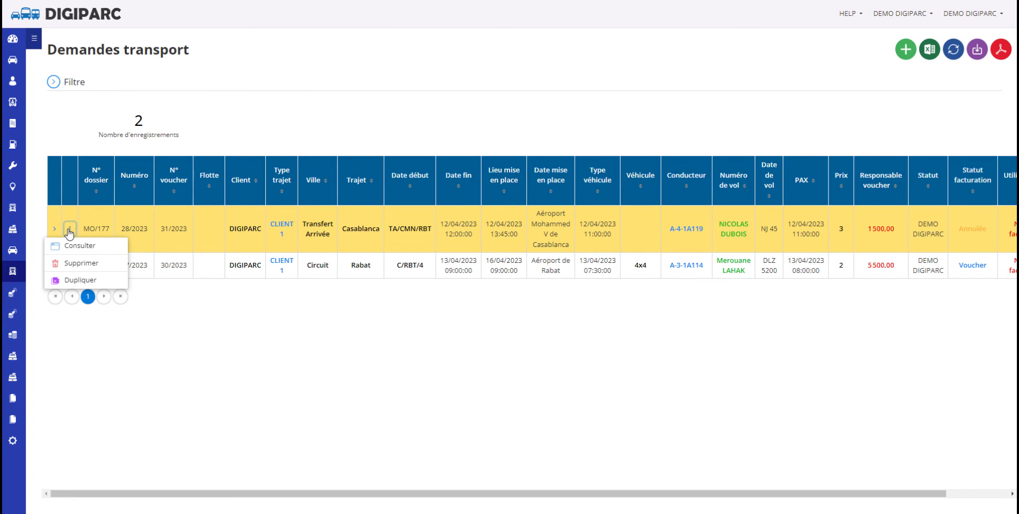
{"action": "left_click", "coordinate": [70, 230]}
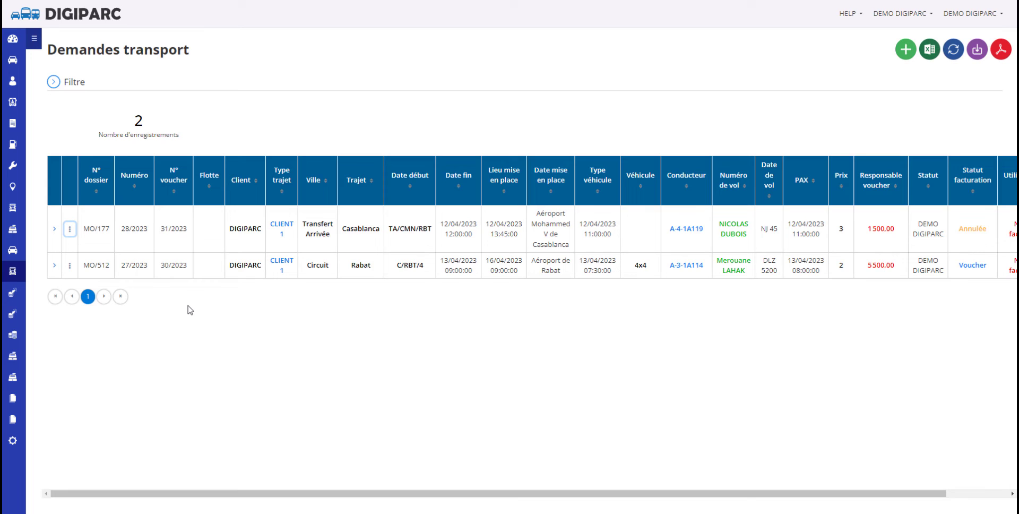
- Reassign (Réaffecter) the Rabat circuit request to vehicle 42 / A-3-1A114 with a different driver and save
{"action": "left_click", "coordinate": [69, 265]}
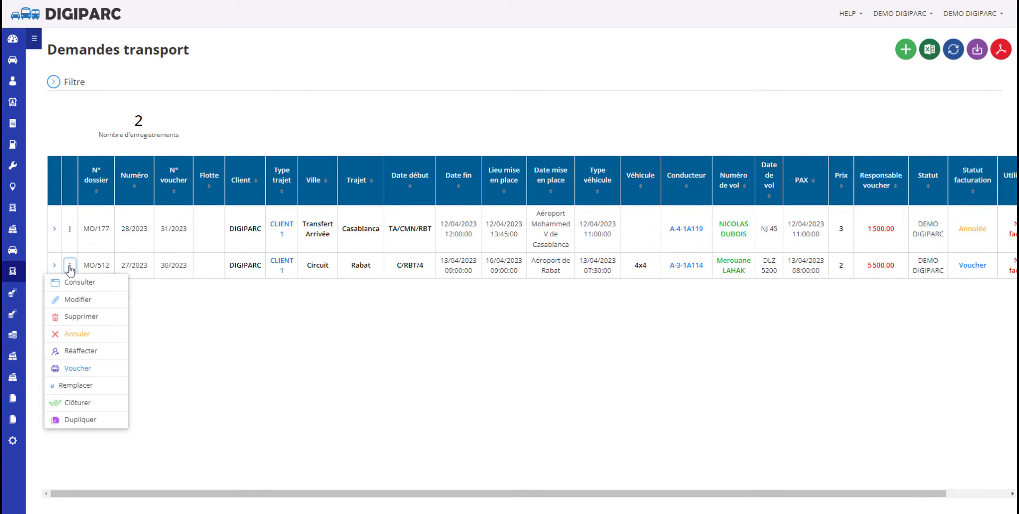
{"action": "left_click", "coordinate": [80, 351]}
{"action": "left_click", "coordinate": [410, 88]}
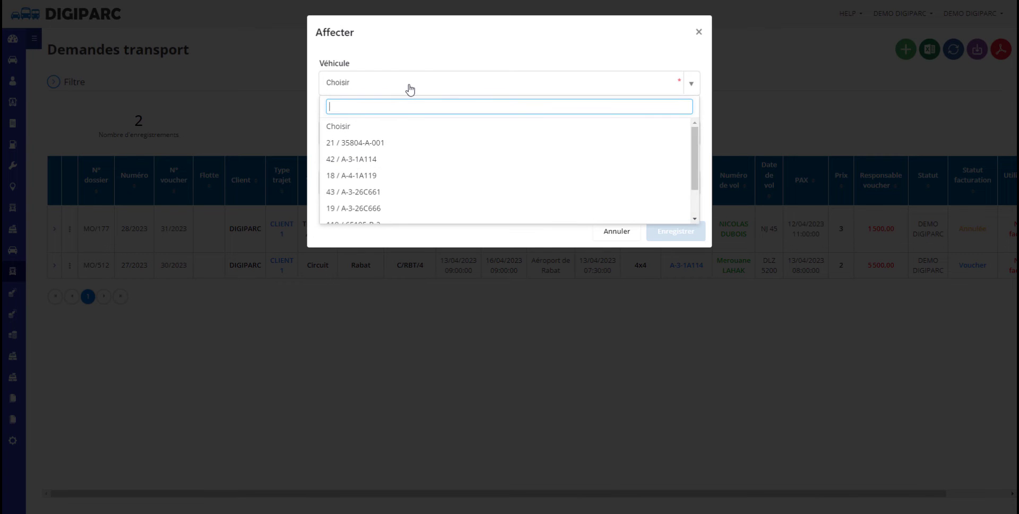
{"action": "left_click", "coordinate": [377, 159]}
{"action": "left_click", "coordinate": [374, 182]}
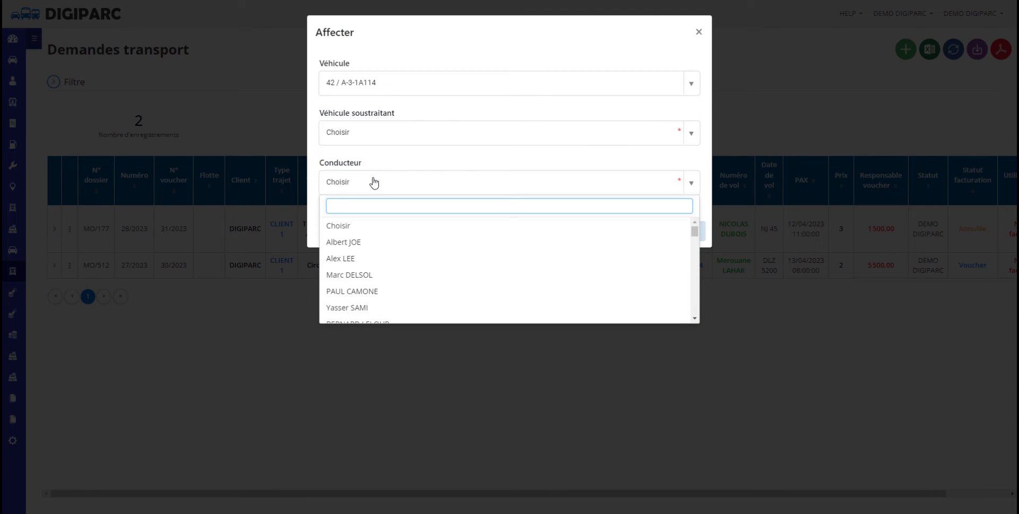
{"action": "type", "text": "ya"}
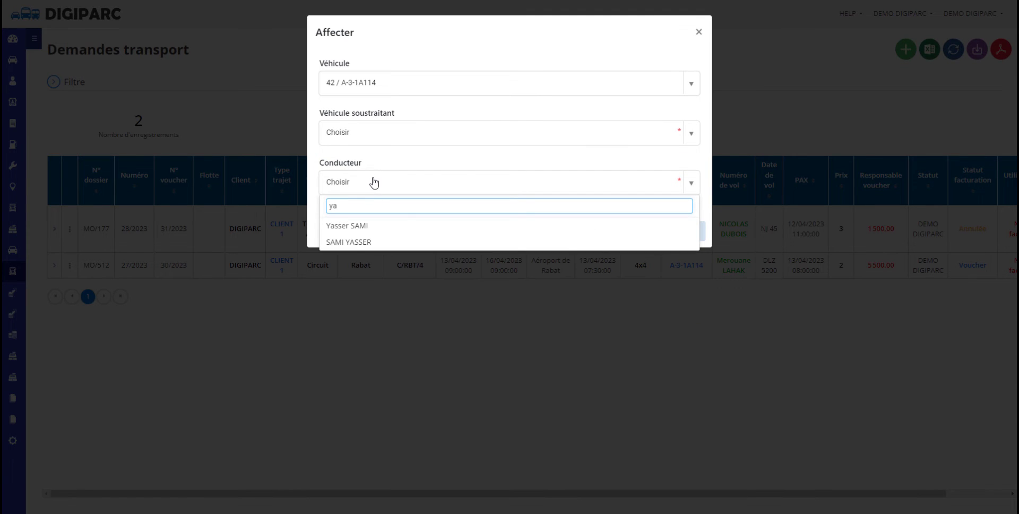
{"action": "left_click", "coordinate": [361, 226]}
{"action": "left_click", "coordinate": [677, 231]}
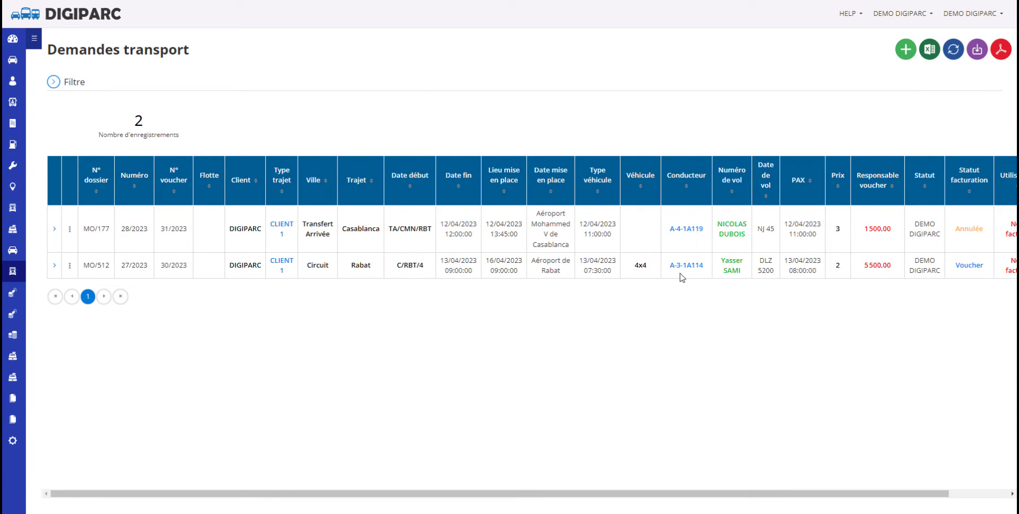
- Add a replacement (Remplacer) entry to the Rabat circuit request with vehicle 36 / A-2-1A113 and the newly assigned driver
{"action": "left_click", "coordinate": [70, 265]}
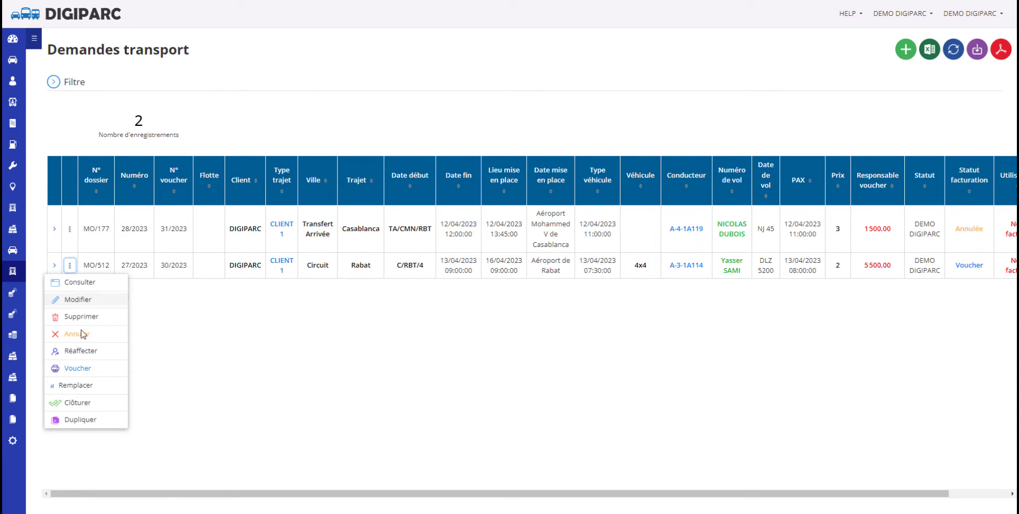
{"action": "left_click", "coordinate": [75, 385]}
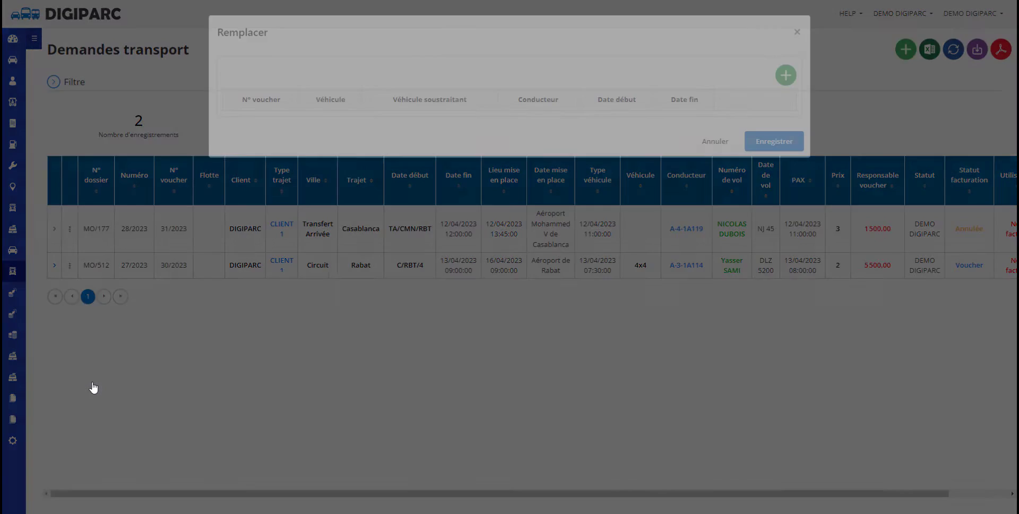
{"action": "left_click", "coordinate": [785, 75]}
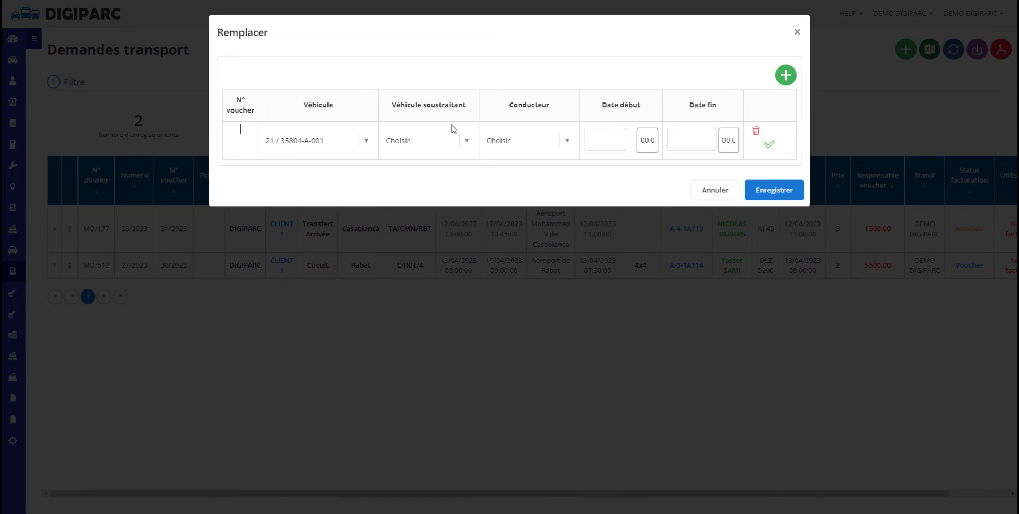
{"action": "left_click", "coordinate": [369, 143]}
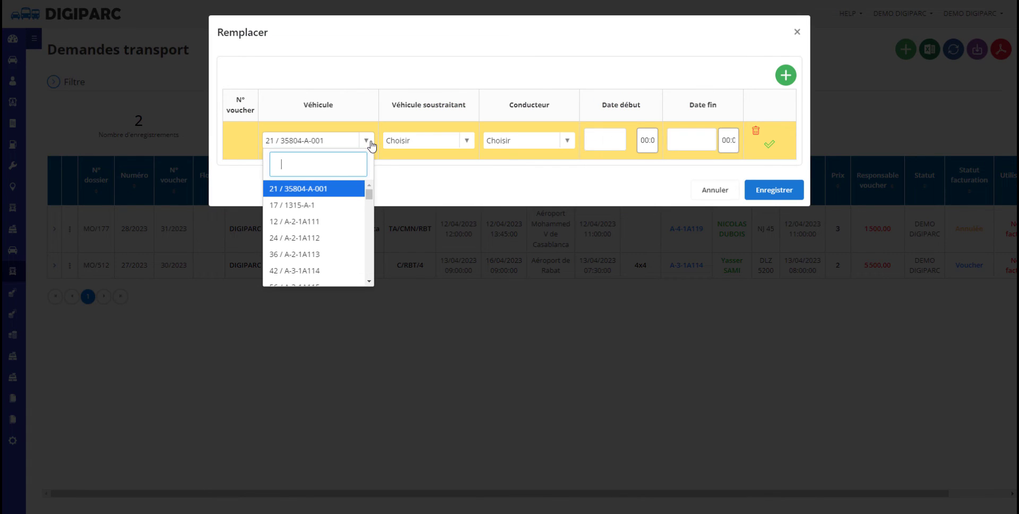
{"action": "left_click", "coordinate": [334, 255]}
{"action": "left_click", "coordinate": [562, 143]}
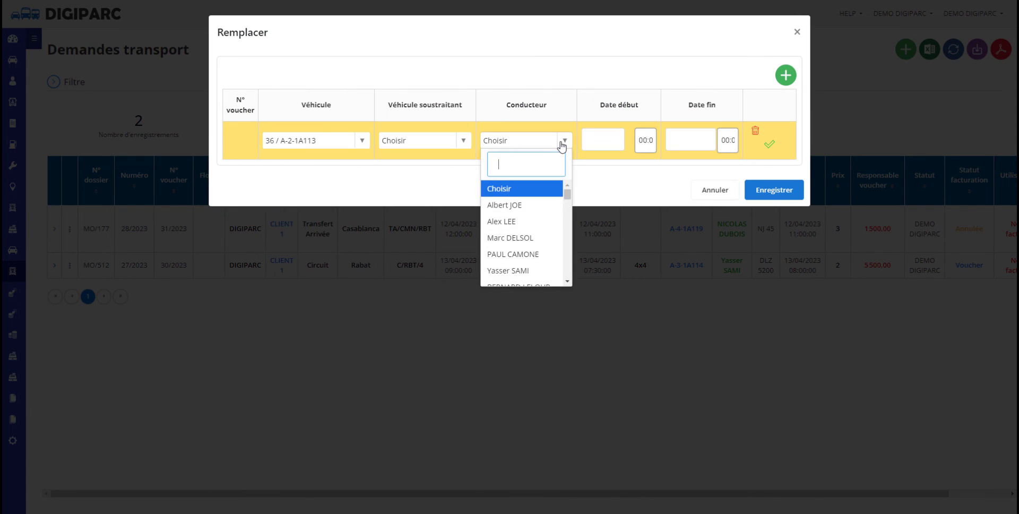
{"action": "left_click", "coordinate": [521, 270]}
- Set the replacement period from 14/04/2023 09:00 to 14/04/2023 21:00, validate the entry and save the replacement
{"action": "left_click", "coordinate": [596, 141]}
{"action": "left_click", "coordinate": [669, 221]}
{"action": "left_click", "coordinate": [649, 139]}
{"action": "type", "text": "09"}
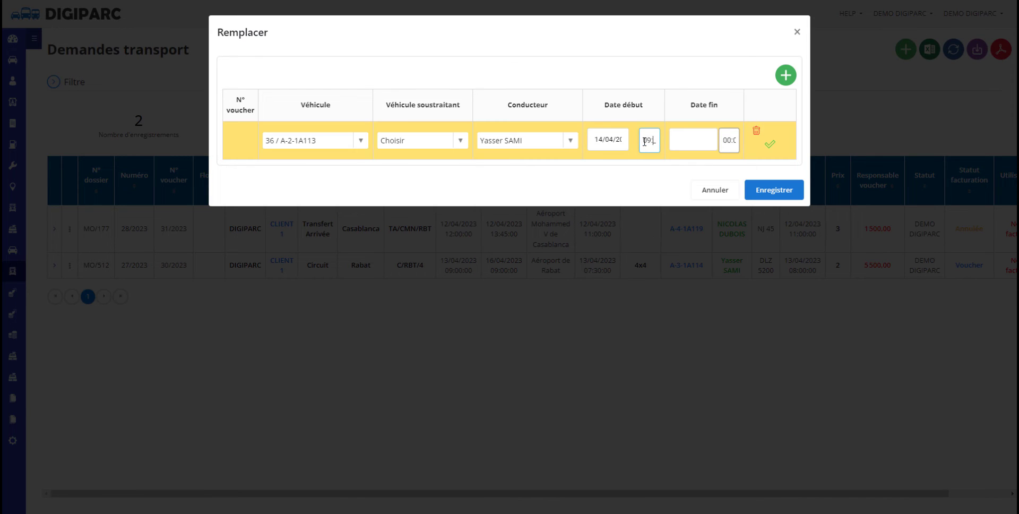
{"action": "left_click", "coordinate": [692, 139]}
{"action": "left_click", "coordinate": [768, 261]}
{"action": "left_click", "coordinate": [728, 140]}
{"action": "type", "text": "21"}
{"action": "left_click", "coordinate": [769, 148]}
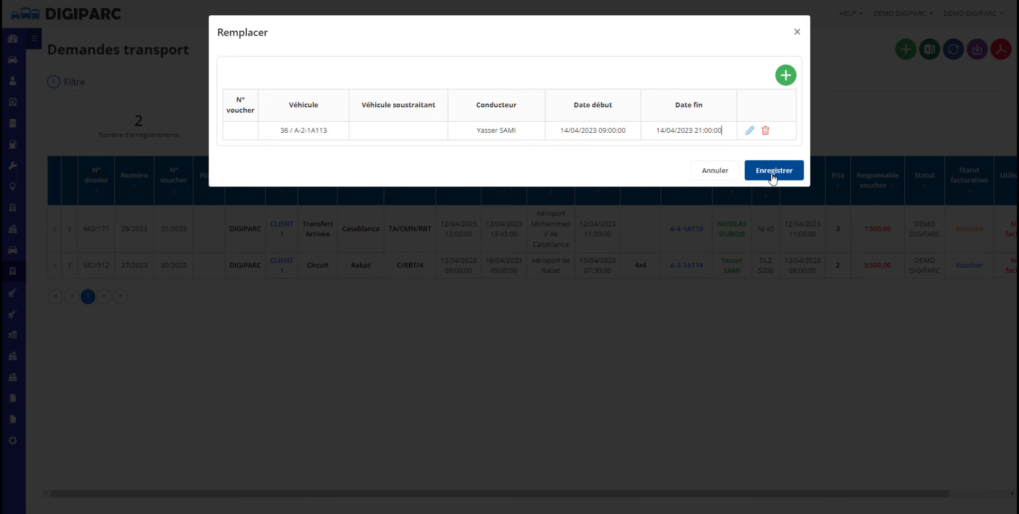
{"action": "left_click", "coordinate": [773, 186]}
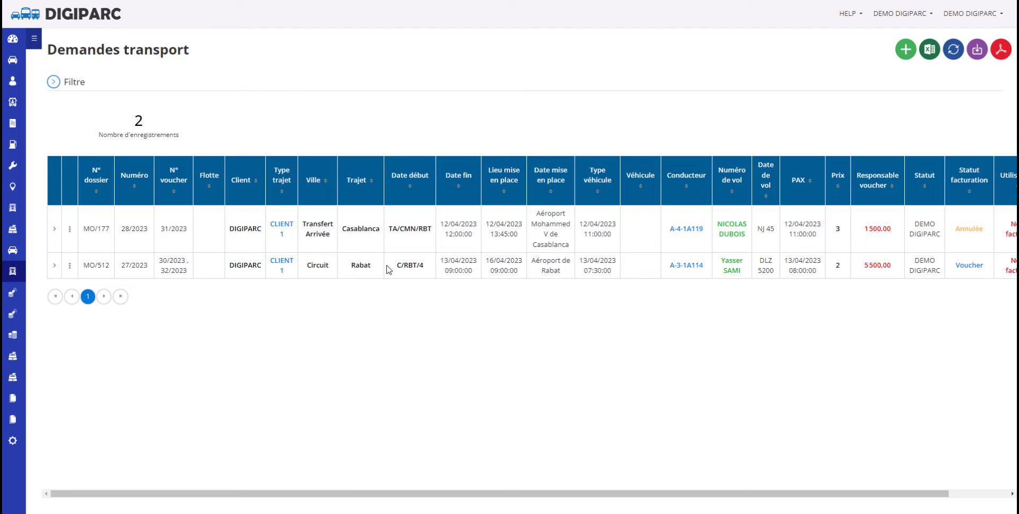
- Start closing (Clôturer) the Rabat circuit request and record day 1 as 13/04/2023 10:00 to 12:30, mileage 57801 to 57980
{"action": "left_click", "coordinate": [70, 266]}
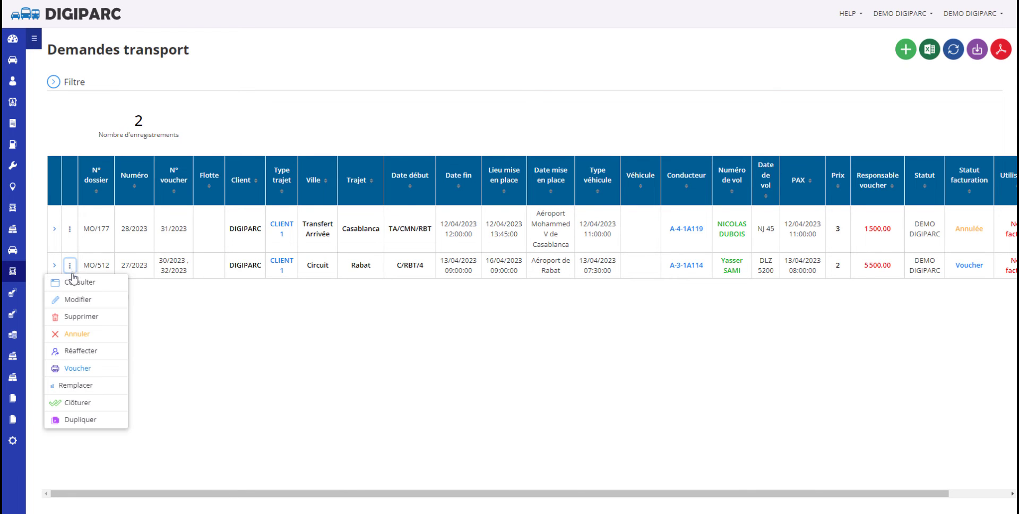
{"action": "left_click", "coordinate": [108, 404]}
{"action": "left_click", "coordinate": [742, 99]}
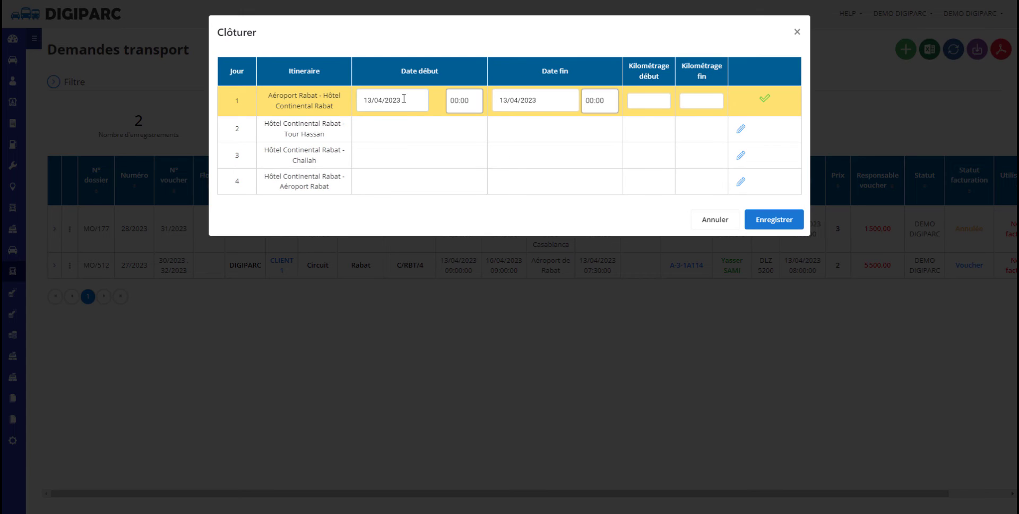
{"action": "left_click", "coordinate": [454, 100]}
{"action": "type", "text": "10"}
{"action": "left_click", "coordinate": [584, 100]}
{"action": "type", "text": "12:30"}
{"action": "left_click", "coordinate": [647, 102]}
{"action": "type", "text": "57801"}
{"action": "left_click", "coordinate": [692, 101]}
{"action": "type", "text": "57980"}
{"action": "left_click", "coordinate": [765, 100]}
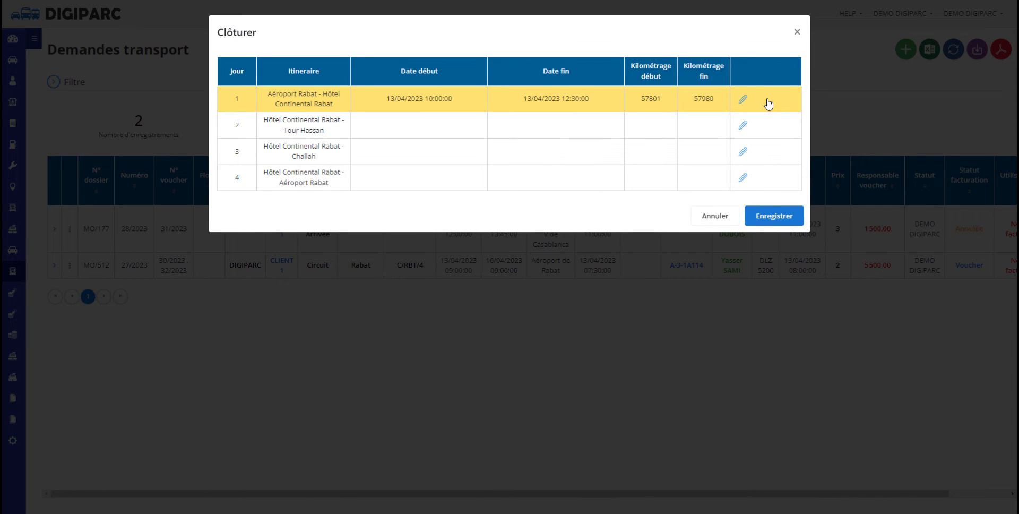
- Record day 2 of the closure as 14/04/2023 13:00 to 20:15, mileage 58120 to 58310
{"action": "left_click", "coordinate": [742, 125]}
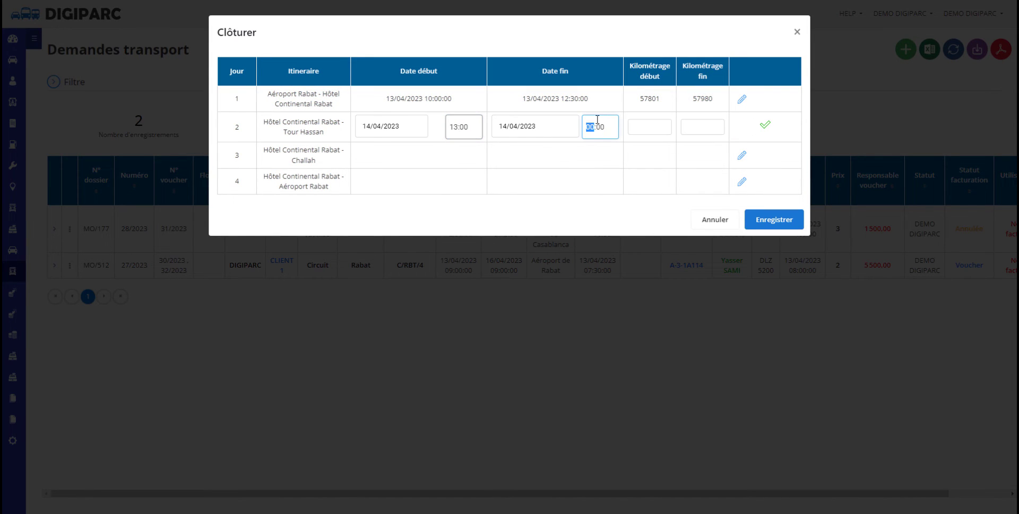
{"action": "left_click", "coordinate": [638, 126]}
{"action": "type", "text": "58120"}
{"action": "key", "text": "Tab"}
{"action": "type", "text": "58310"}
{"action": "left_click", "coordinate": [765, 125]}
- Record day 3 of the closure as 15/04/2023 11:30 to 16:45, mileage 58320 to 58402
{"action": "left_click", "coordinate": [742, 155]}
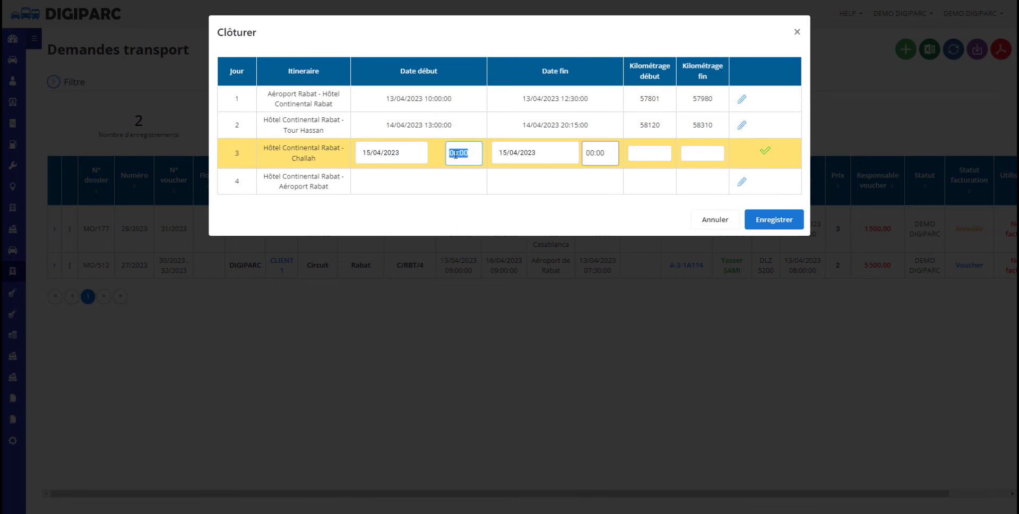
{"action": "left_click", "coordinate": [590, 154]}
{"action": "type", "text": "16:45"}
{"action": "key", "text": "Tab"}
{"action": "type", "text": "58320"}
{"action": "key", "text": "Tab"}
{"action": "type", "text": "58402"}
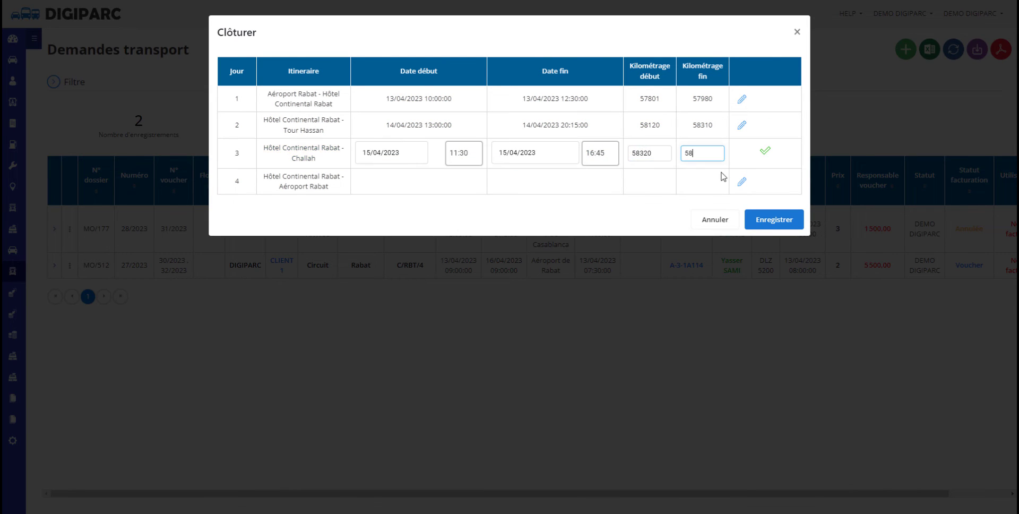
{"action": "key", "text": "Return"}
- Record day 4 as 16/04/2023 07:00 to 09:00, mileage 58450 to 58615, and save the closure
{"action": "left_click", "coordinate": [462, 178]}
{"action": "type", "text": "07:00"}
{"action": "left_click", "coordinate": [600, 179]}
{"action": "type", "text": "09:00"}
{"action": "left_click", "coordinate": [649, 179]}
{"action": "type", "text": "58450"}
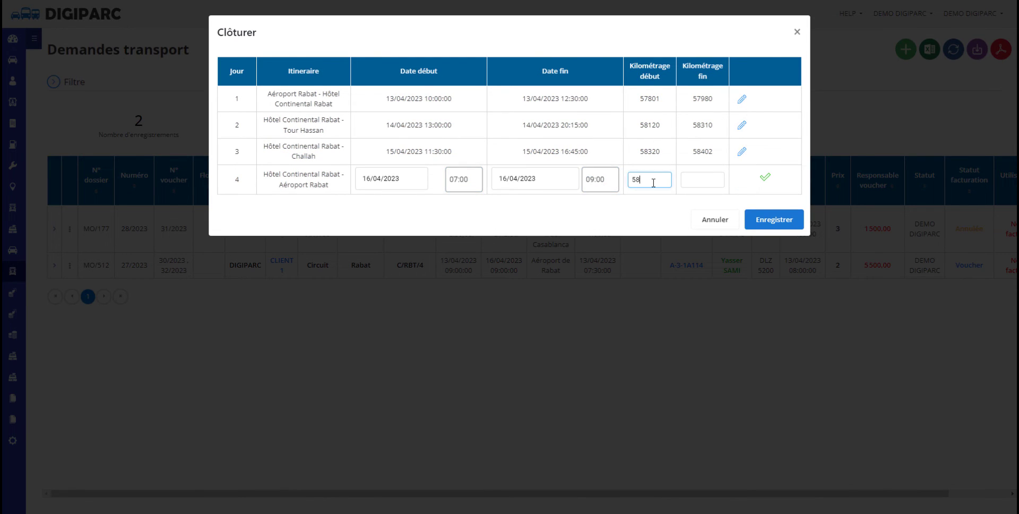
{"action": "left_click", "coordinate": [701, 179]}
{"action": "type", "text": "58615"}
{"action": "left_click", "coordinate": [765, 177]}
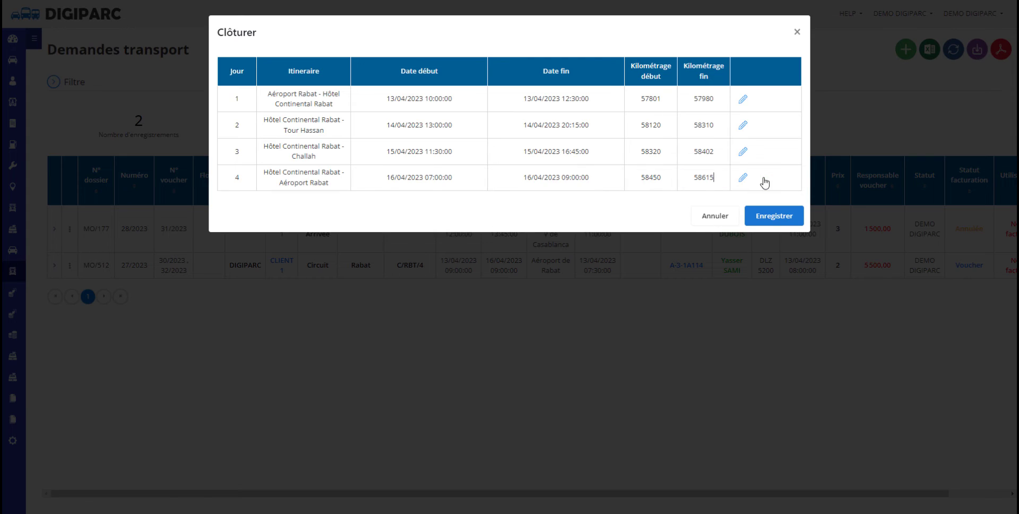
{"action": "left_click", "coordinate": [772, 219]}
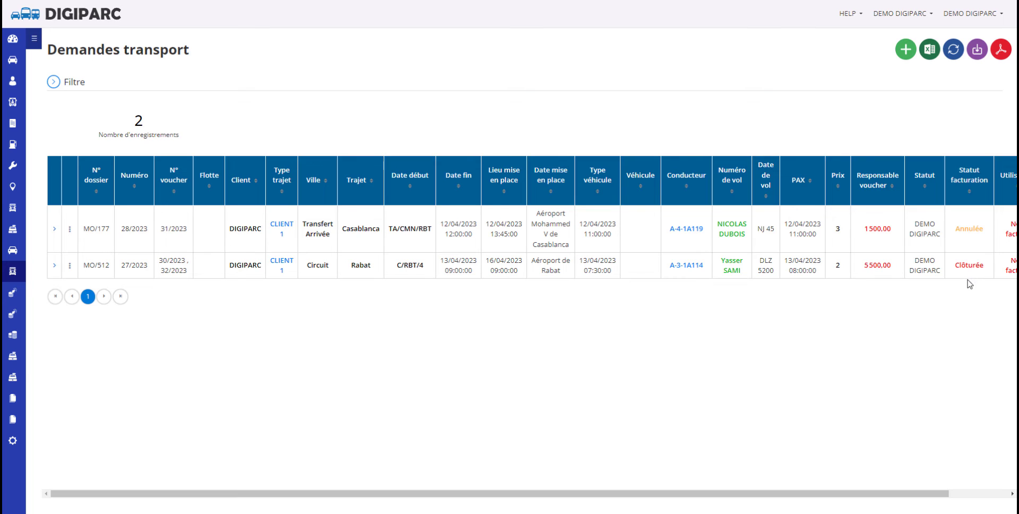
- Cancel the closure (Annuler la clôture) of the Rabat circuit request, check its status history and close the history
{"action": "left_click", "coordinate": [71, 266]}
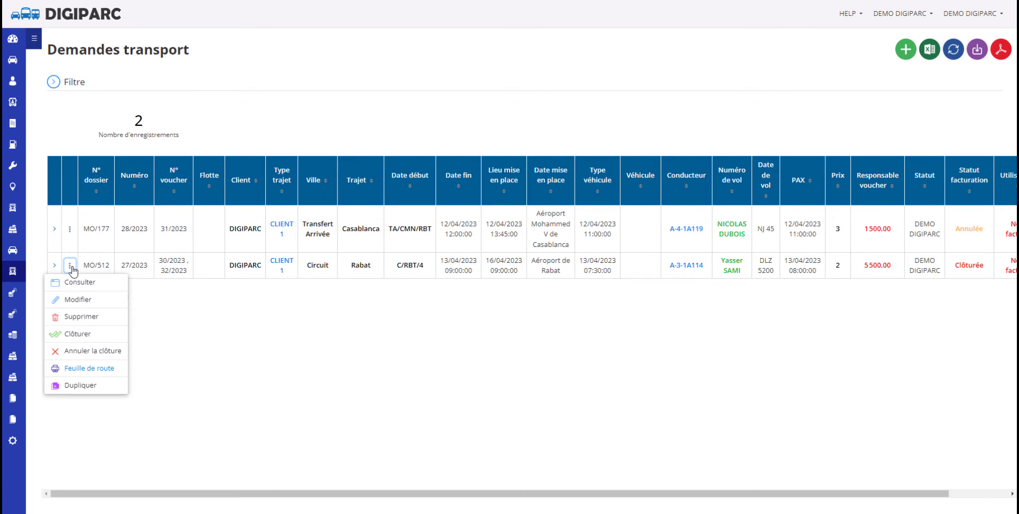
{"action": "left_click", "coordinate": [93, 354]}
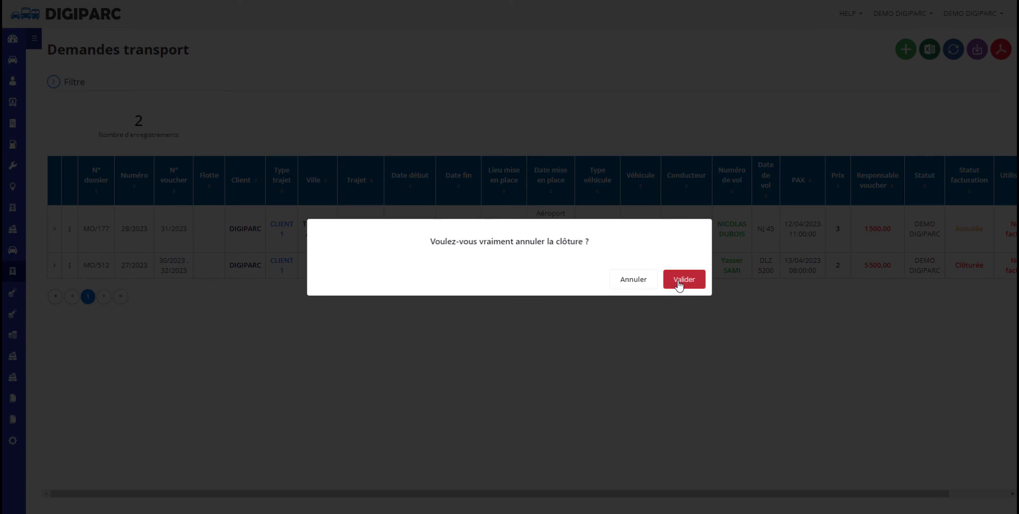
{"action": "left_click", "coordinate": [678, 281]}
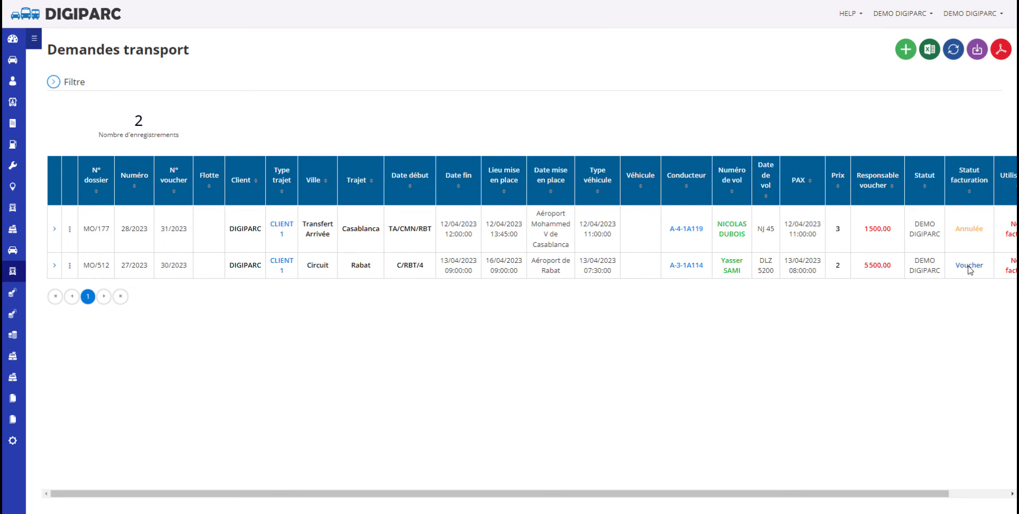
{"action": "left_click", "coordinate": [969, 265]}
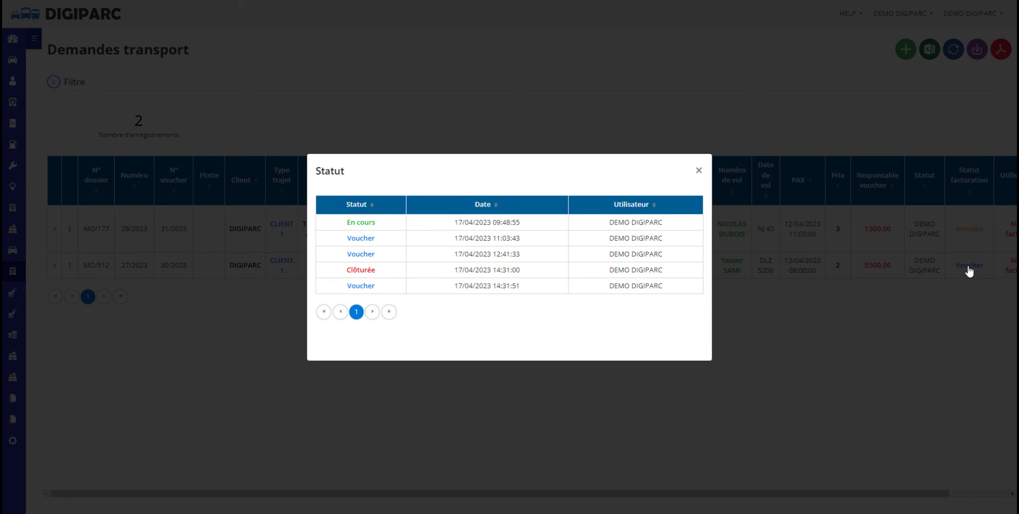
{"action": "left_click", "coordinate": [698, 170]}
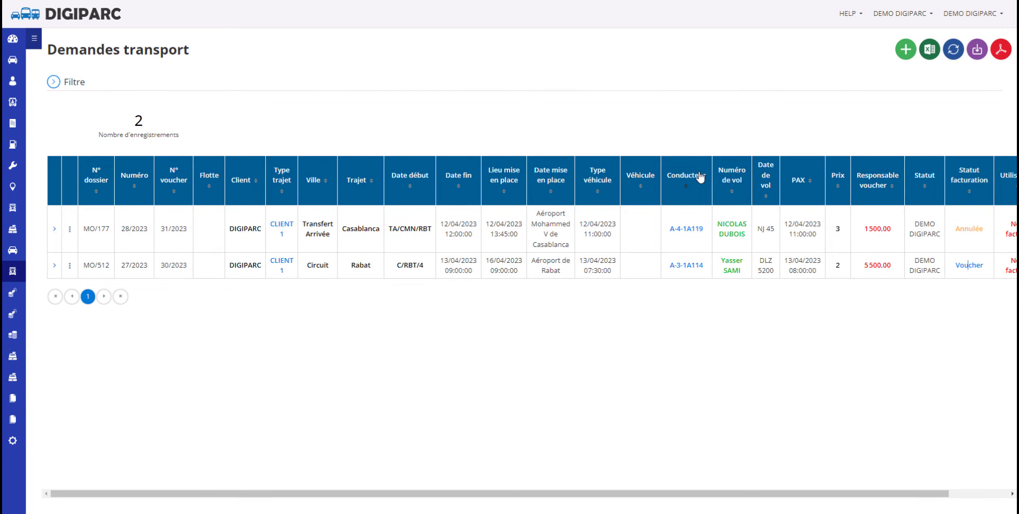
- Close the Rabat circuit request again with its four recorded days and generate its route sheet (Feuille de route)
{"action": "left_click", "coordinate": [71, 264]}
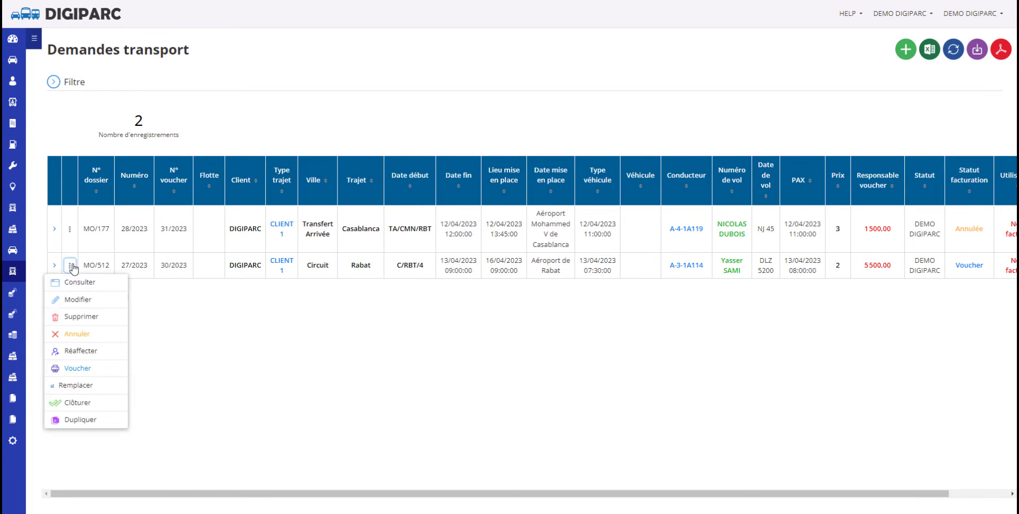
{"action": "left_click", "coordinate": [59, 403]}
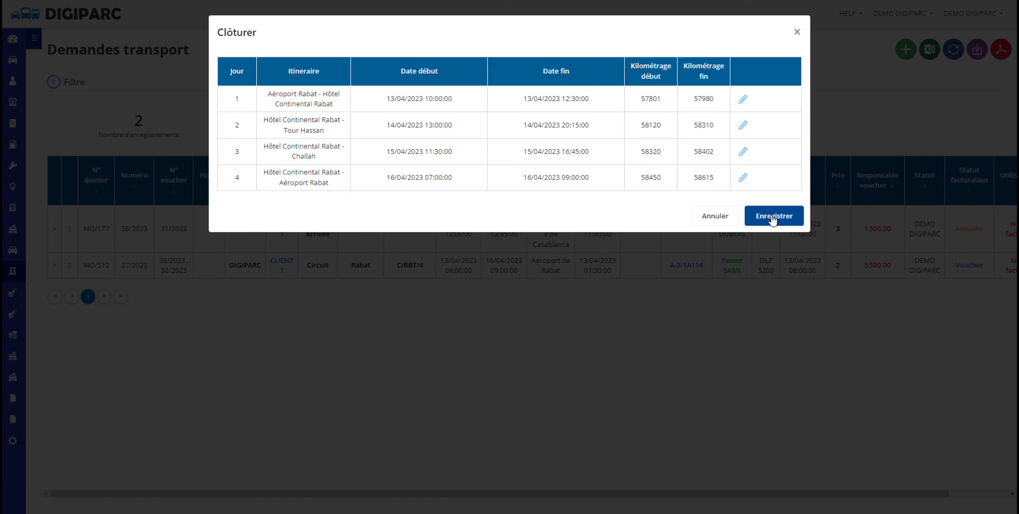
{"action": "left_click", "coordinate": [773, 218]}
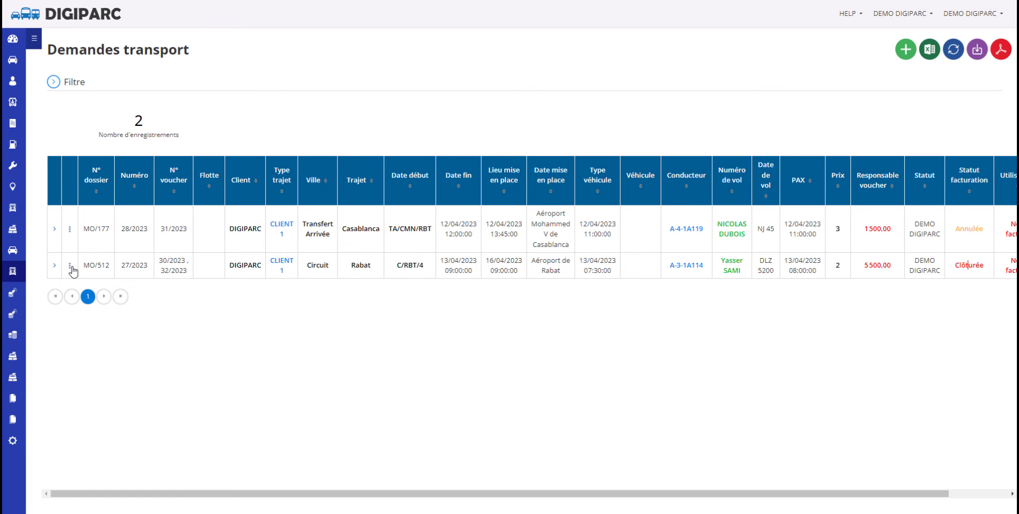
{"action": "left_click", "coordinate": [71, 265]}
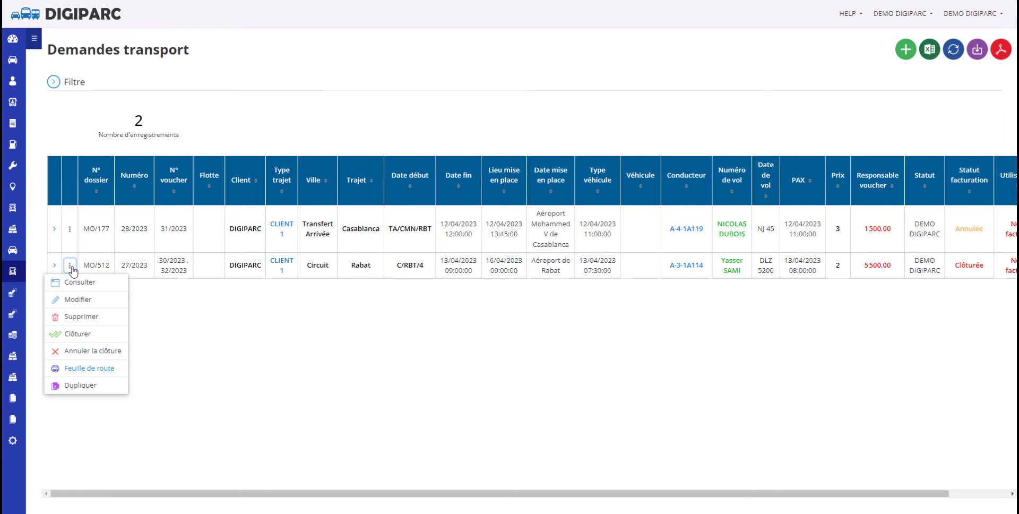
{"action": "left_click", "coordinate": [90, 368]}
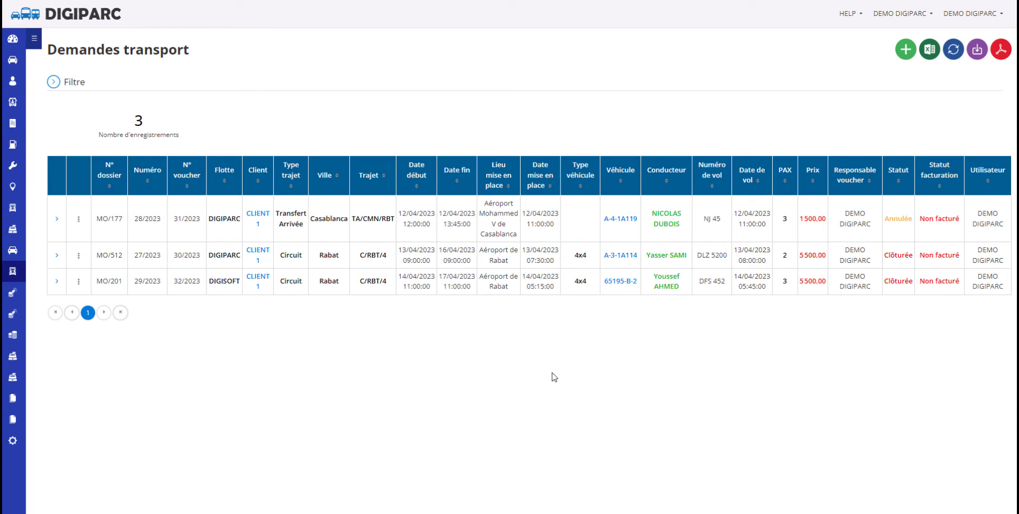
- Start a new tourist transport invoice in Factures with reference RF420 and enter the purchase order number
{"action": "left_click", "coordinate": [35, 42]}
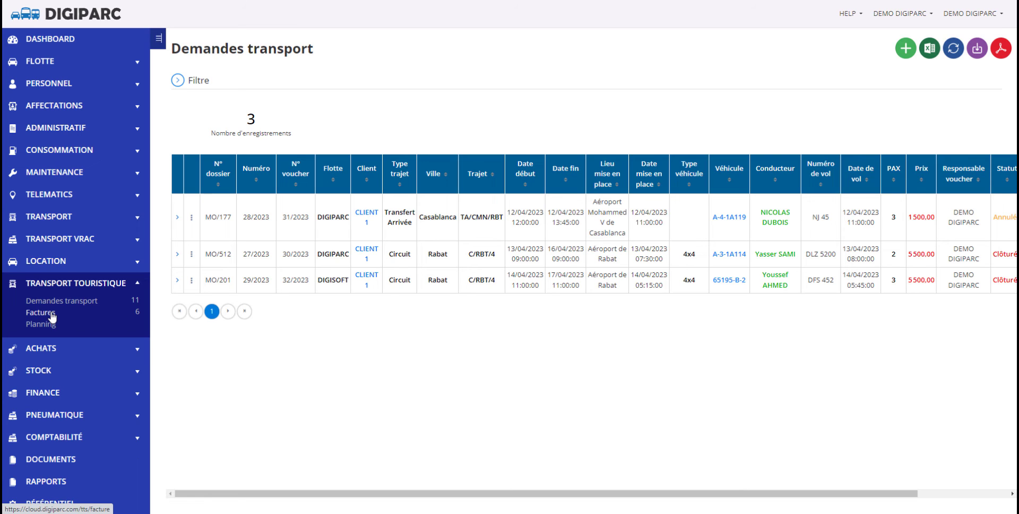
{"action": "left_click", "coordinate": [51, 317]}
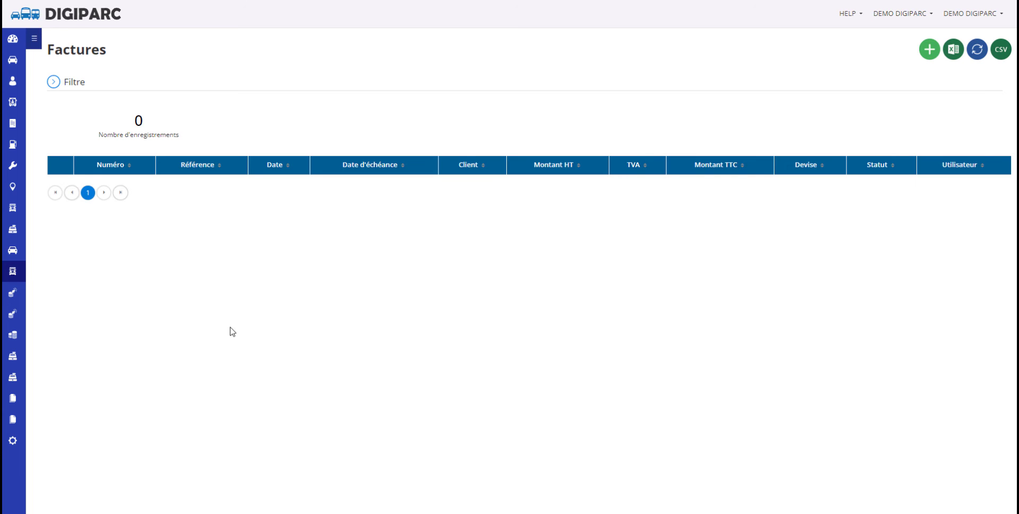
{"action": "left_click", "coordinate": [929, 52]}
{"action": "left_click", "coordinate": [114, 139]}
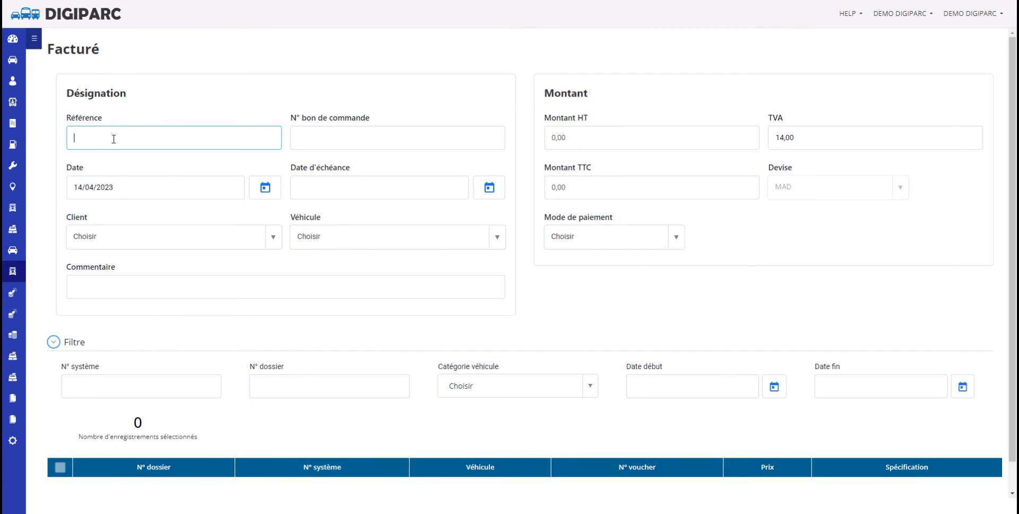
{"action": "type", "text": "RF420"}
{"action": "left_click", "coordinate": [344, 141]}
{"action": "type", "text": "12"}
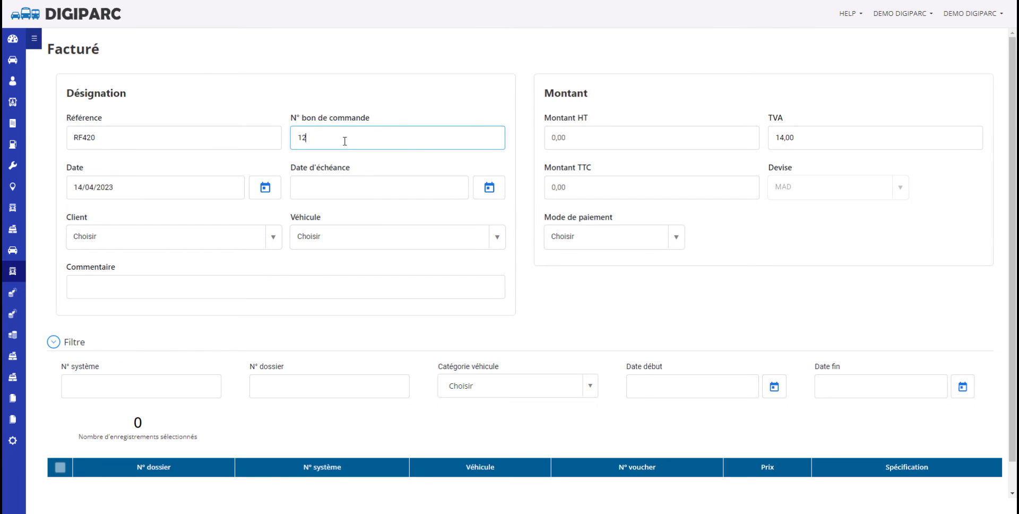
{"action": "type", "text": "5/2023"}
- Set the invoice's due date to 18/04/2023 and choose CLIENT 1 as the client
{"action": "left_click", "coordinate": [476, 190]}
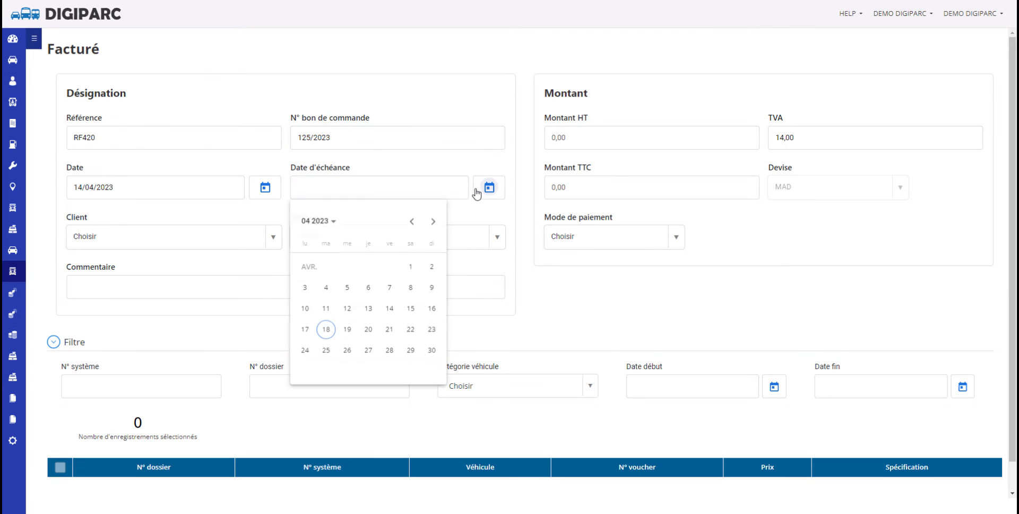
{"action": "left_click", "coordinate": [325, 330]}
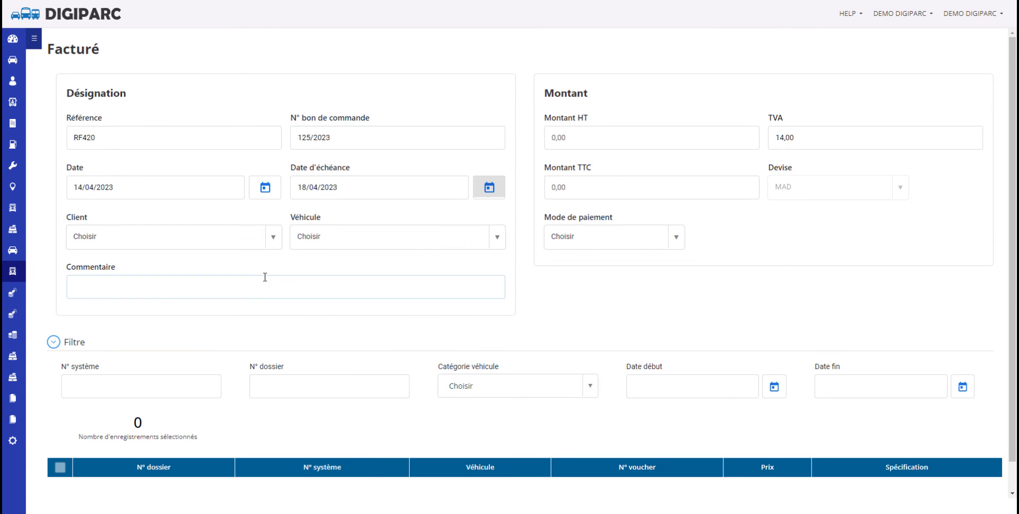
{"action": "left_click", "coordinate": [274, 247]}
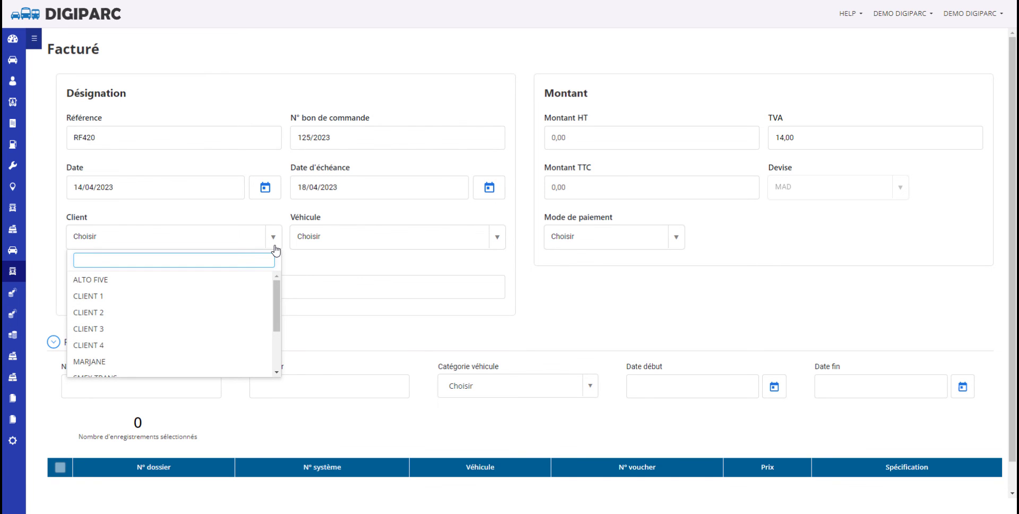
{"action": "left_click", "coordinate": [261, 296]}
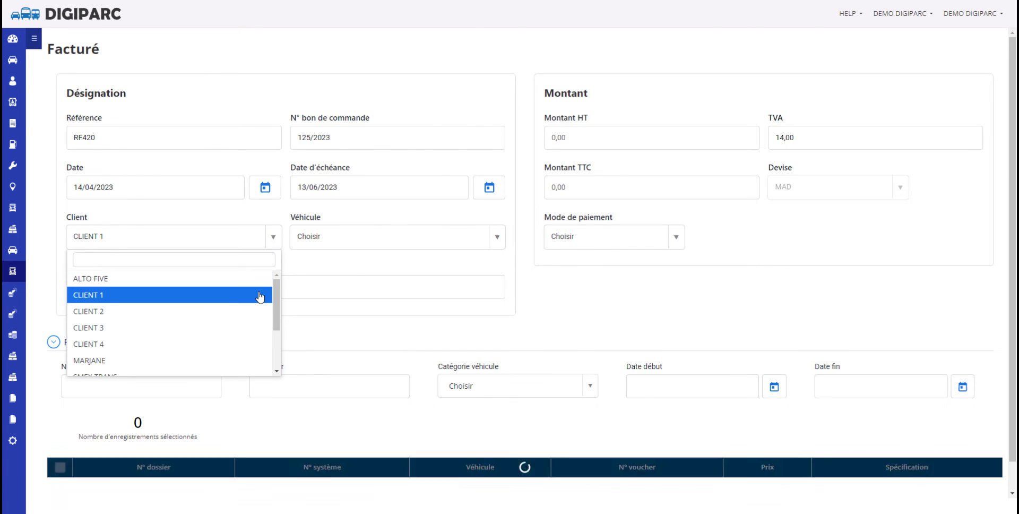
- Select dossier MO/512 for billing with payment mode Espèce and save the invoice
{"action": "scroll", "coordinate": [659, 334], "scroll_direction": "down", "scroll_amount": 2}
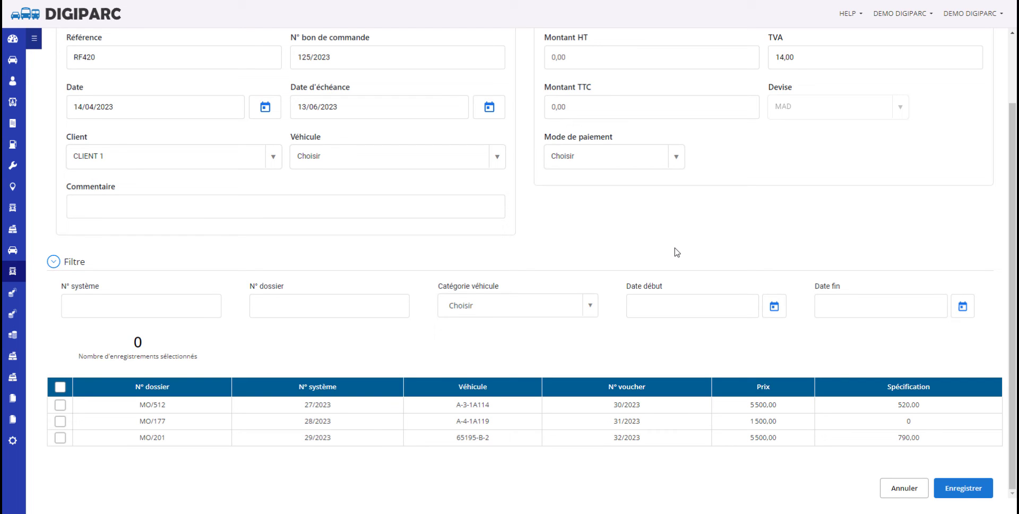
{"action": "left_click", "coordinate": [60, 405]}
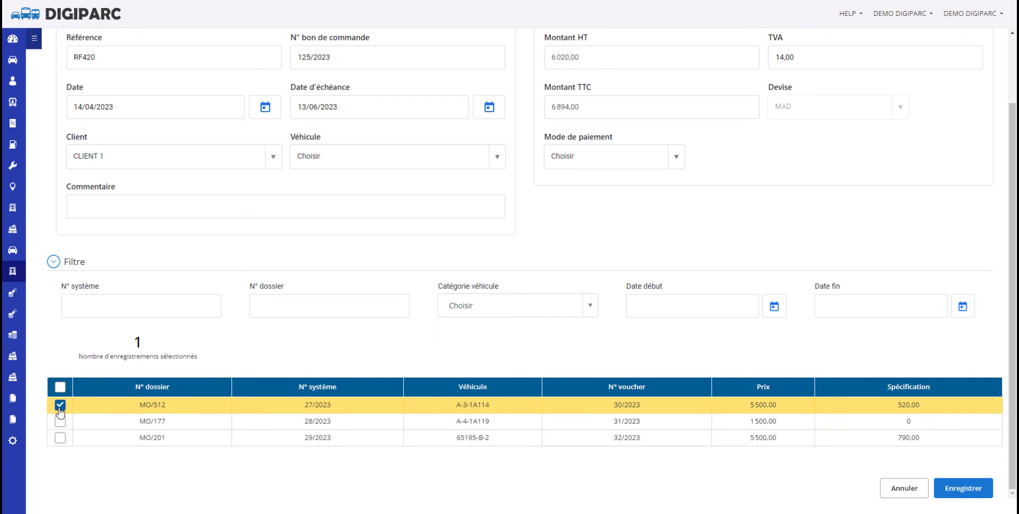
{"action": "scroll", "coordinate": [60, 411], "scroll_direction": "up", "scroll_amount": 1}
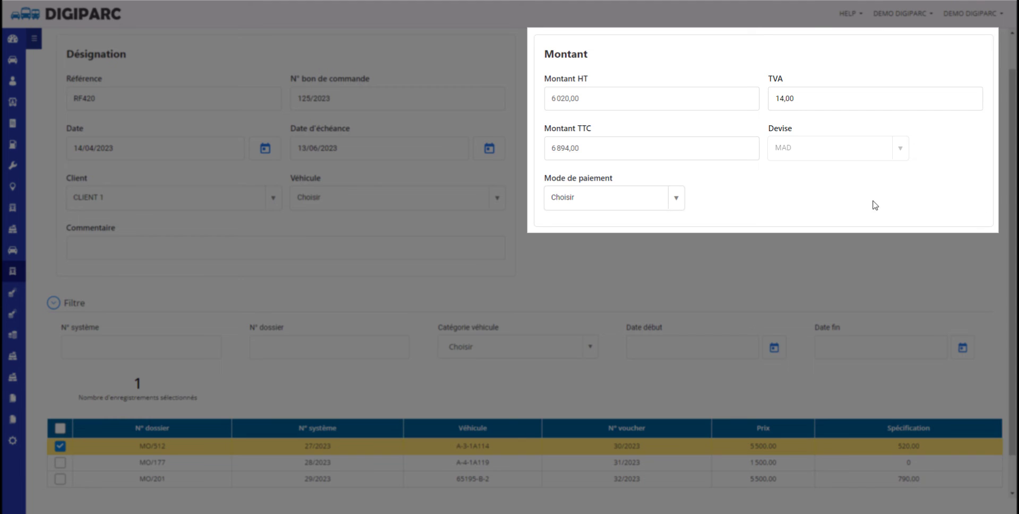
{"action": "left_click", "coordinate": [674, 199]}
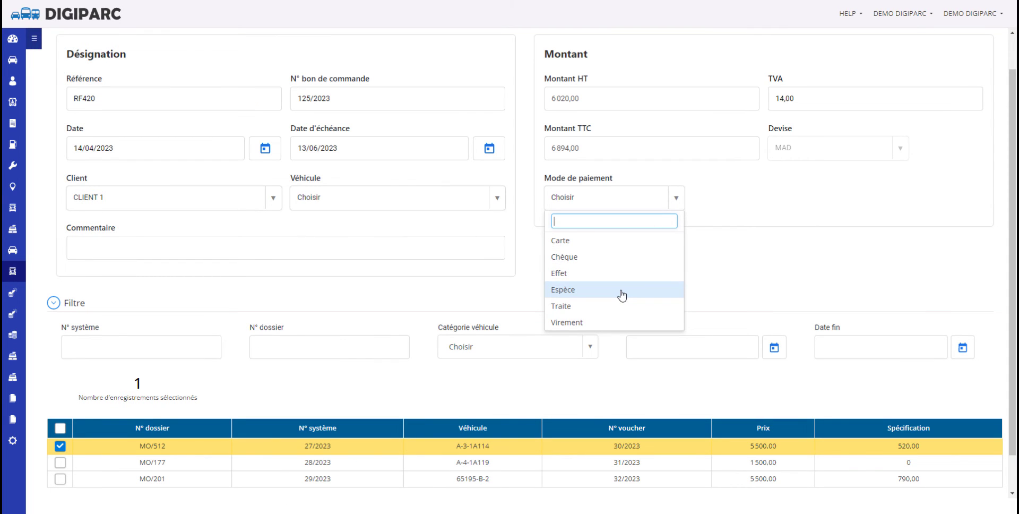
{"action": "left_click", "coordinate": [621, 292]}
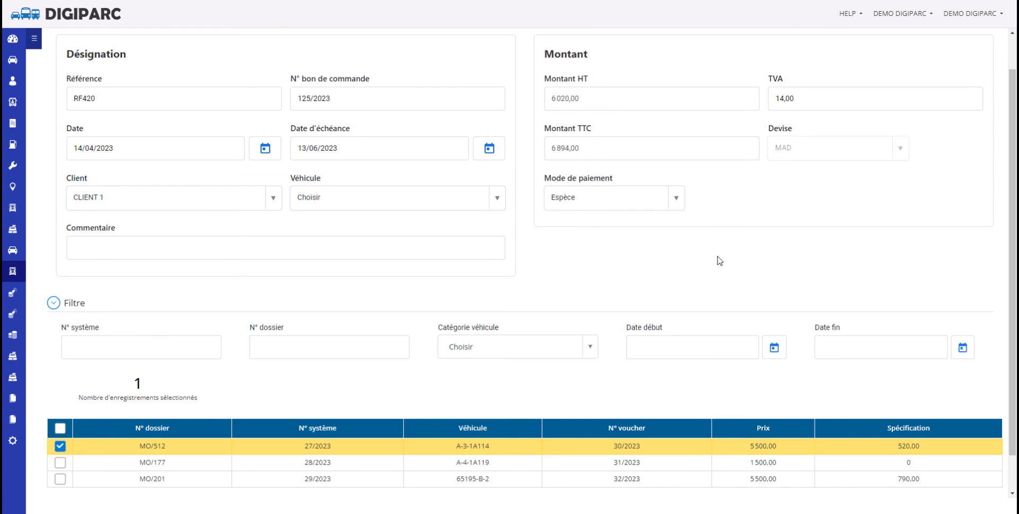
{"action": "scroll", "coordinate": [1012, 266], "scroll_direction": "down", "scroll_amount": 1}
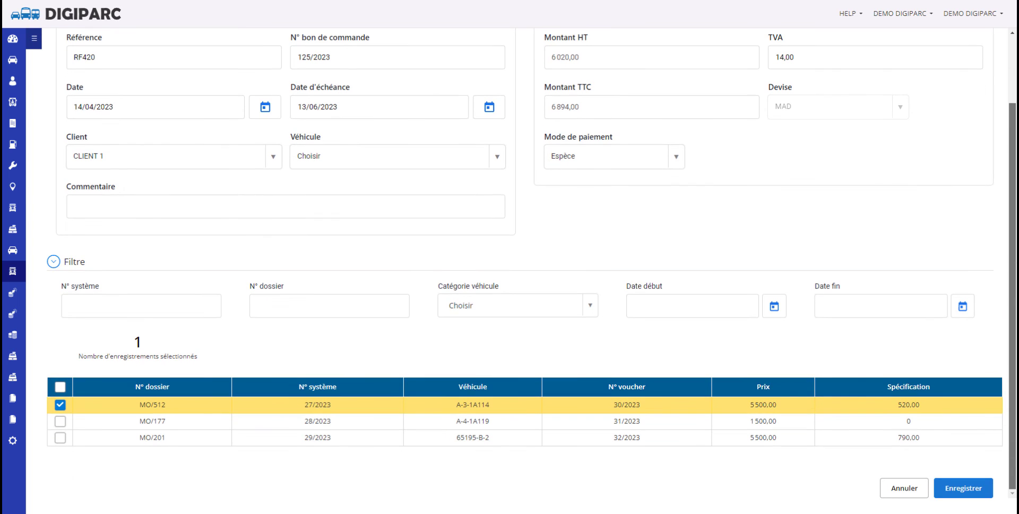
{"action": "left_click", "coordinate": [967, 490]}
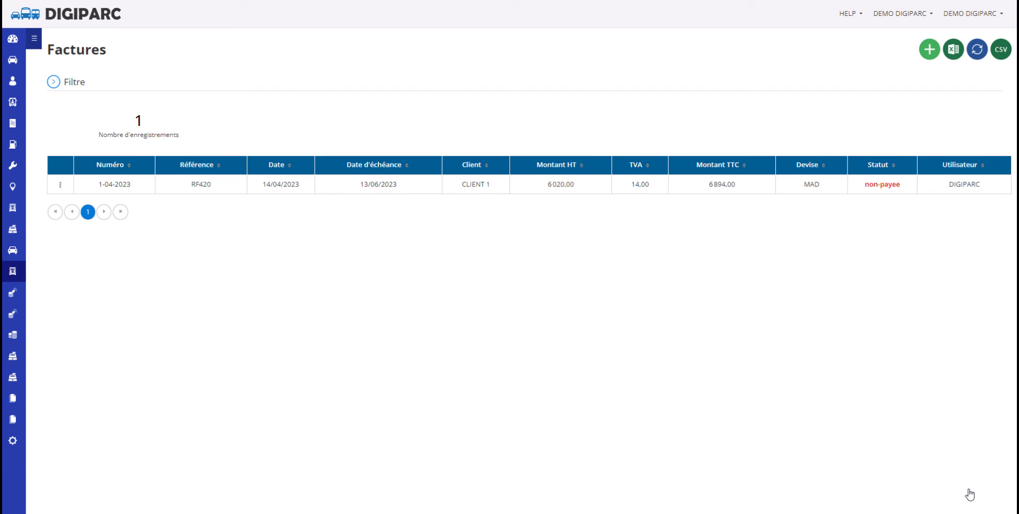
- Look at the invoice list's filter options, collapse them again and print the saved RF420 invoice
{"action": "left_click", "coordinate": [511, 88]}
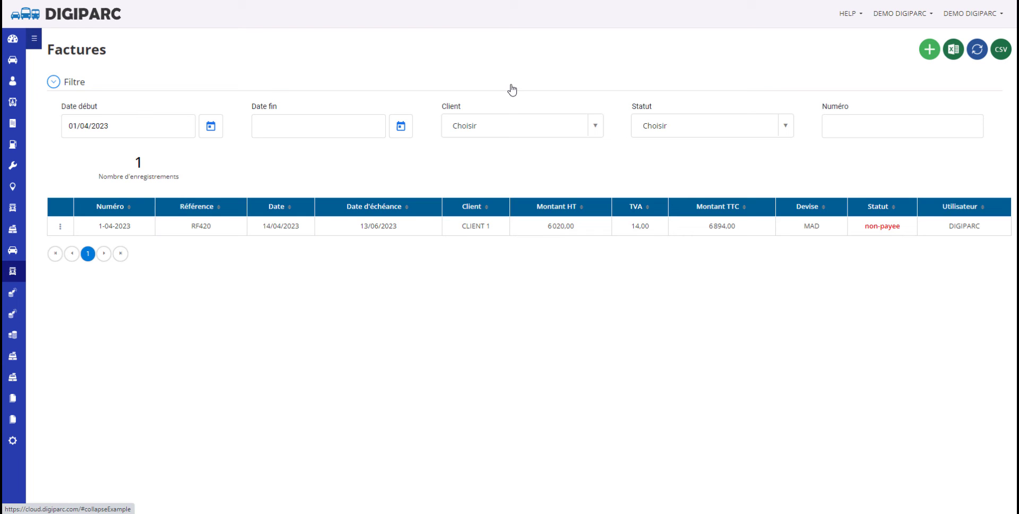
{"action": "left_click", "coordinate": [511, 89]}
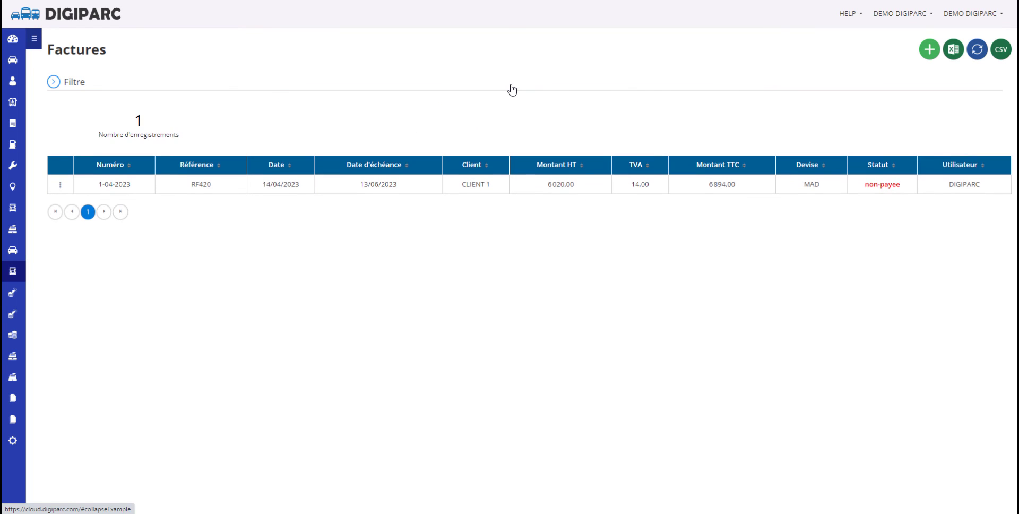
{"action": "left_click", "coordinate": [61, 185]}
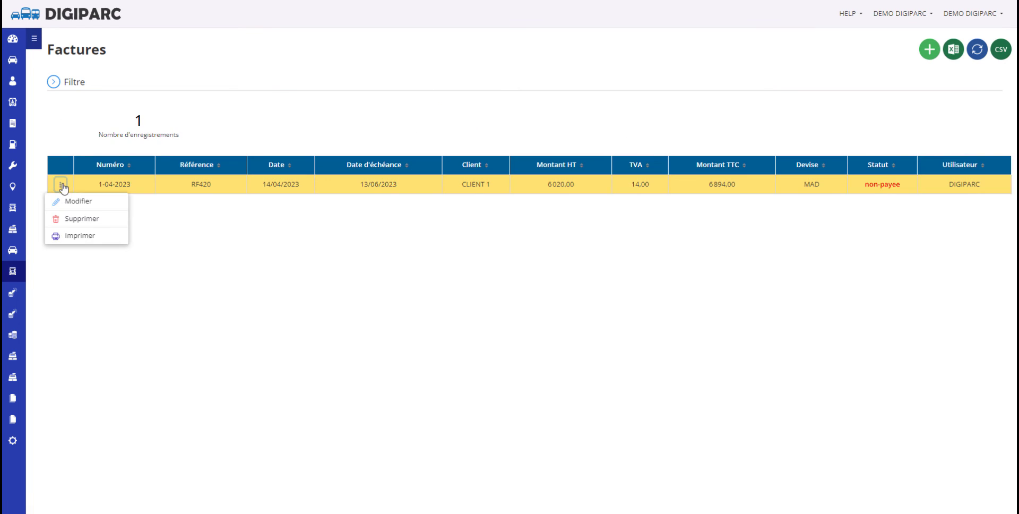
{"action": "left_click", "coordinate": [72, 236]}
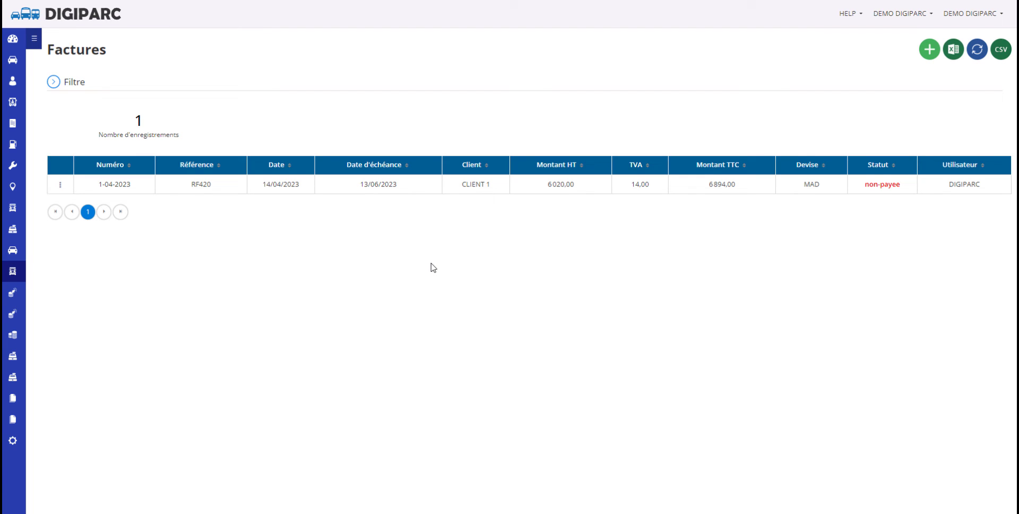
- Start a second invoice for CLIENT 1 with reference RF420 and enter its purchase order number
{"action": "left_click", "coordinate": [930, 49]}
{"action": "left_click", "coordinate": [104, 134]}
{"action": "type", "text": "R"}
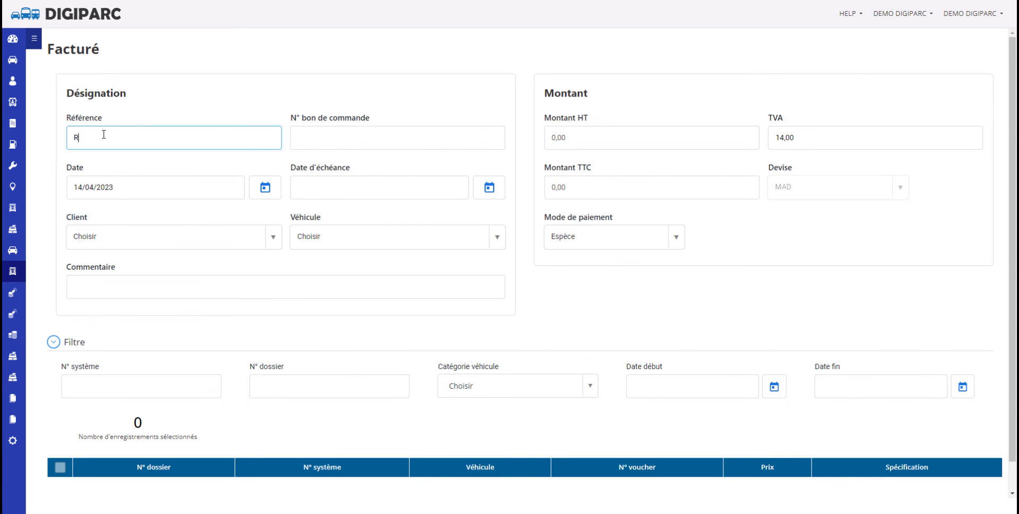
{"action": "type", "text": "F420"}
{"action": "left_click", "coordinate": [324, 136]}
{"action": "type", "text": "41/2023"}
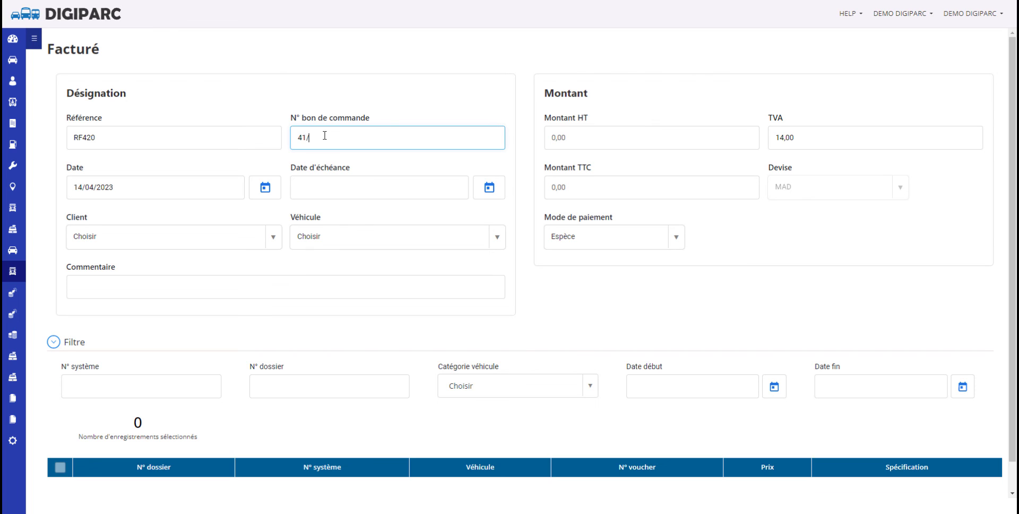
{"action": "left_click", "coordinate": [274, 237]}
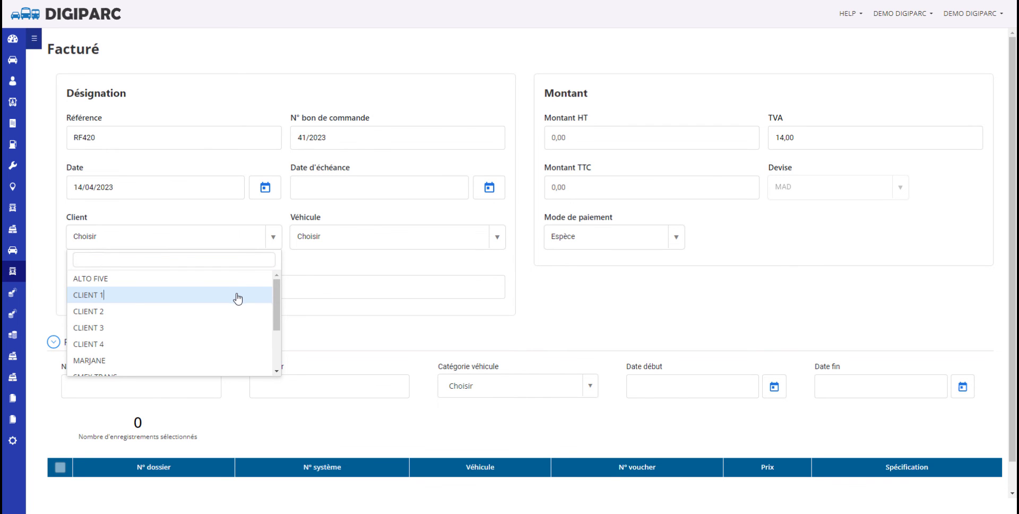
{"action": "left_click", "coordinate": [237, 297]}
- Select dossiers MO/177 and MO/201 for billing and keep Espèce as the payment mode
{"action": "scroll", "coordinate": [658, 310], "scroll_direction": "down", "scroll_amount": 3}
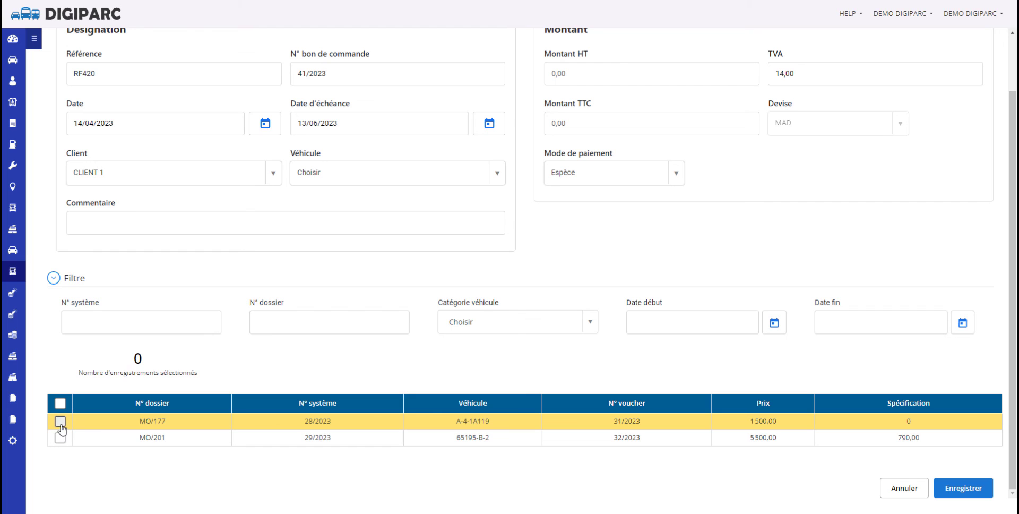
{"action": "left_click", "coordinate": [60, 421]}
{"action": "left_click", "coordinate": [60, 438]}
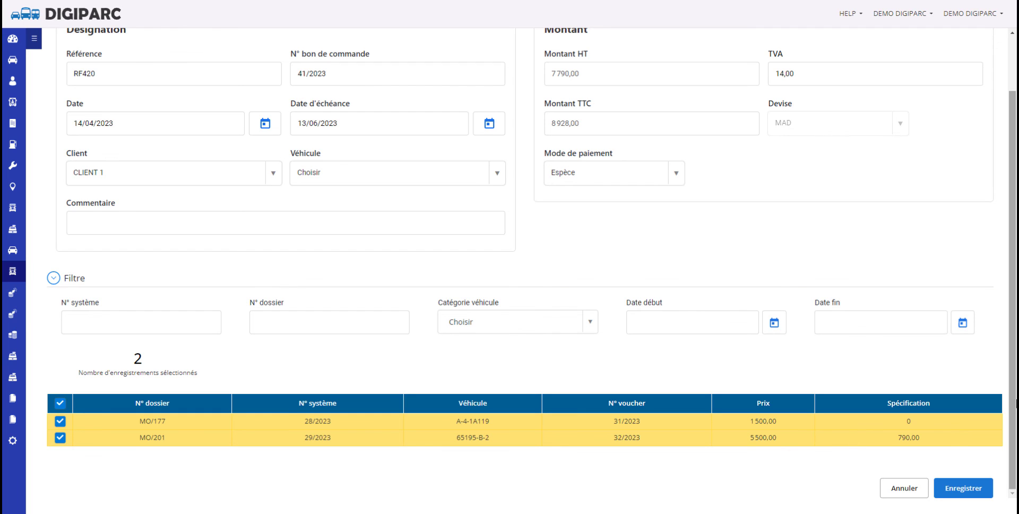
{"action": "left_click", "coordinate": [676, 174]}
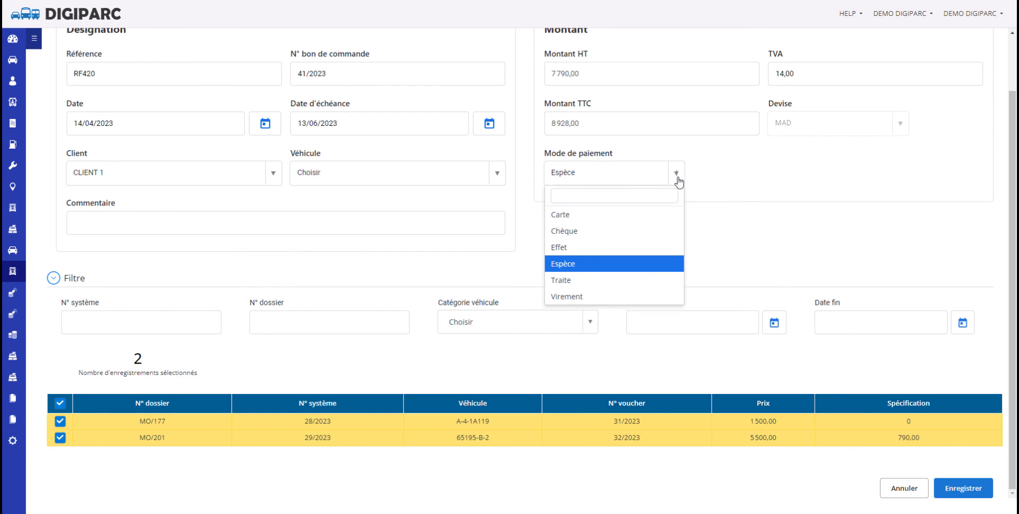
{"action": "left_click", "coordinate": [676, 180]}
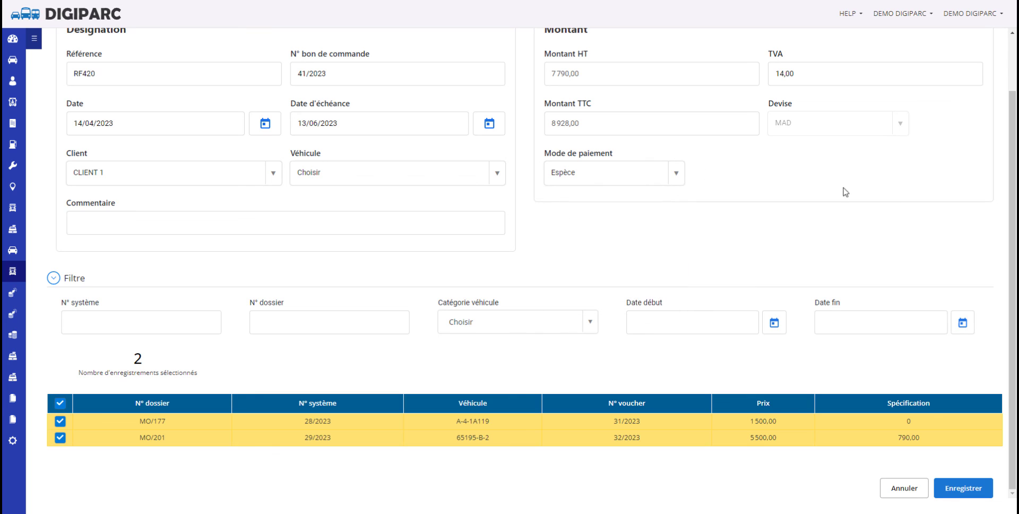
- Save the second invoice and print it from the invoice list
{"action": "left_click", "coordinate": [958, 492]}
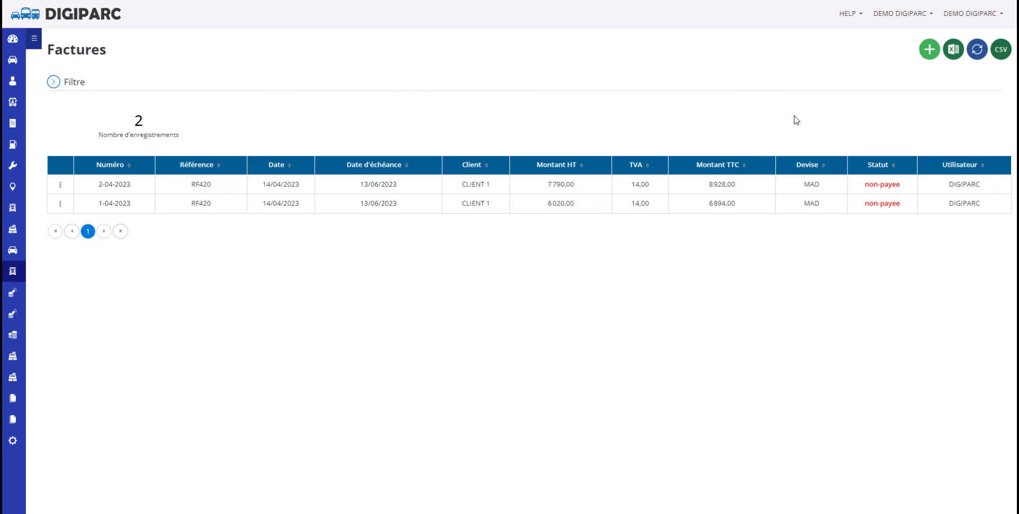
{"action": "left_click", "coordinate": [60, 186]}
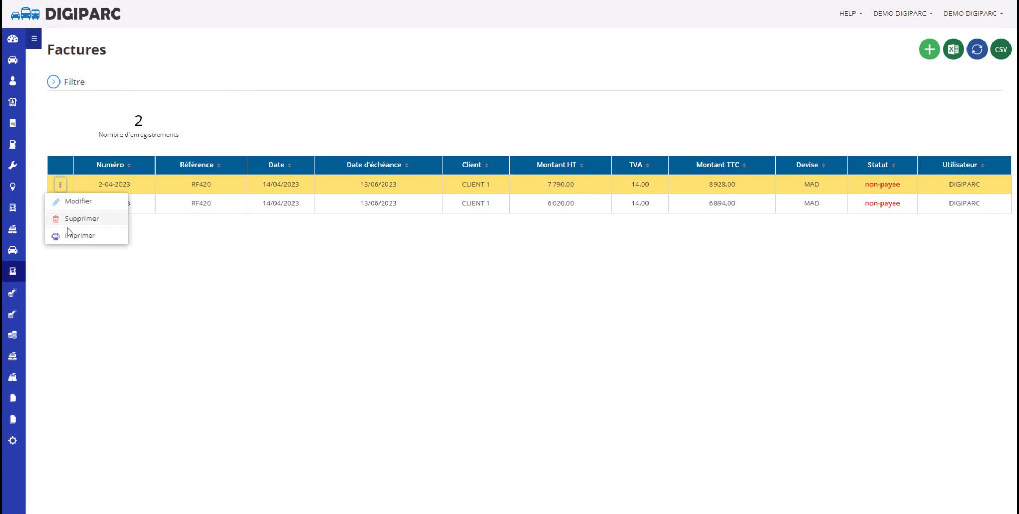
{"action": "left_click", "coordinate": [69, 235]}
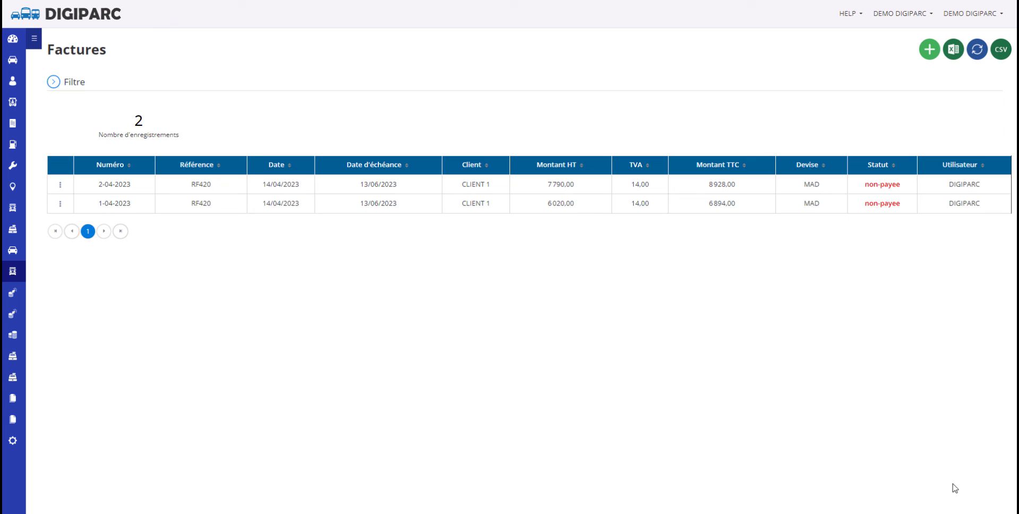
- Check the billing status of the tourist transport requests and view the vehicle planning calendar
{"action": "left_click", "coordinate": [34, 38]}
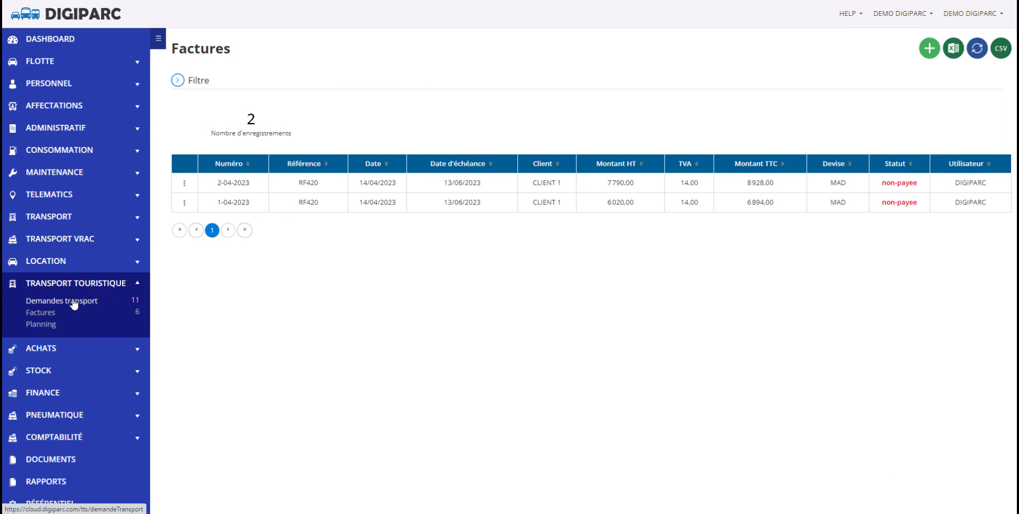
{"action": "left_click", "coordinate": [74, 301]}
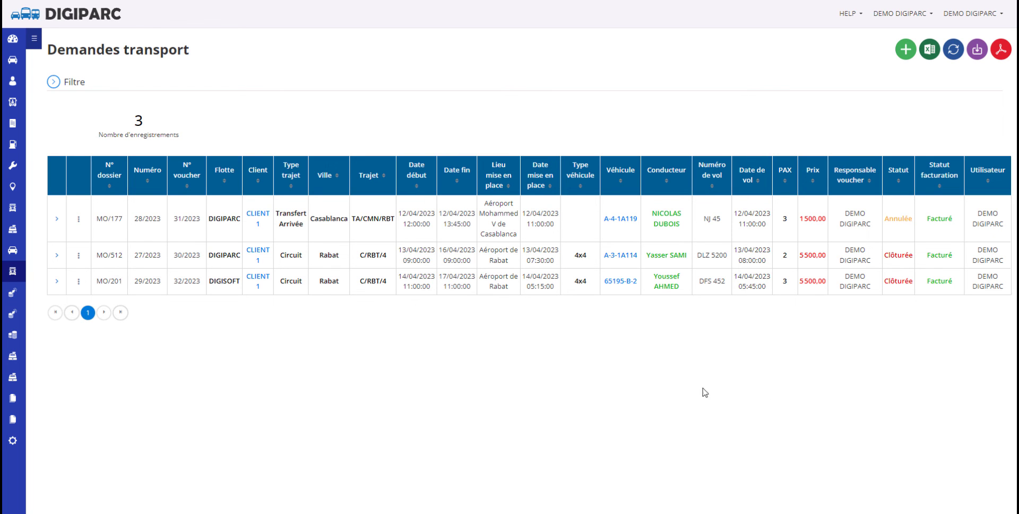
{"action": "left_click", "coordinate": [35, 40]}
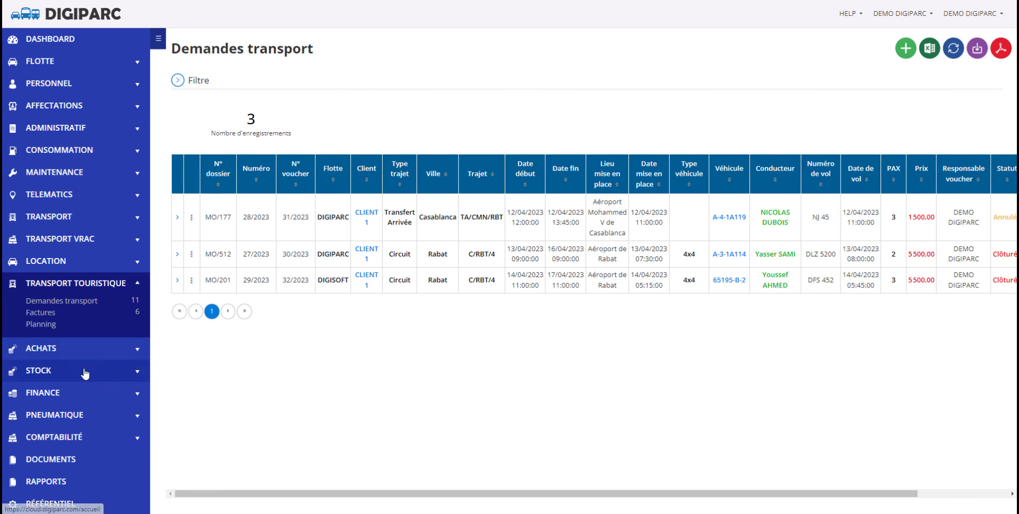
{"action": "left_click", "coordinate": [47, 324]}
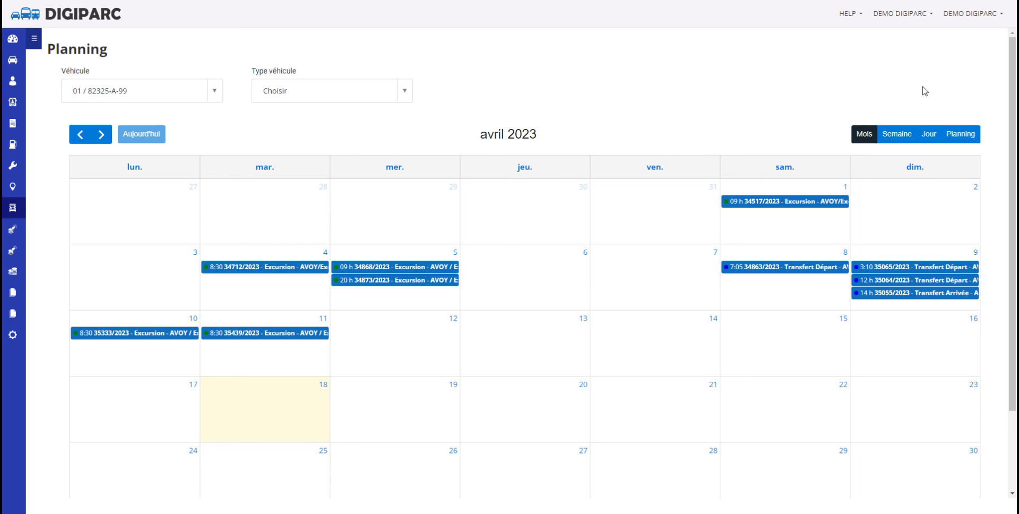
- View the transport revenue reports RTTS002 by client, including its filter options, and RTTS003 by vehicle type
{"action": "left_click", "coordinate": [33, 45]}
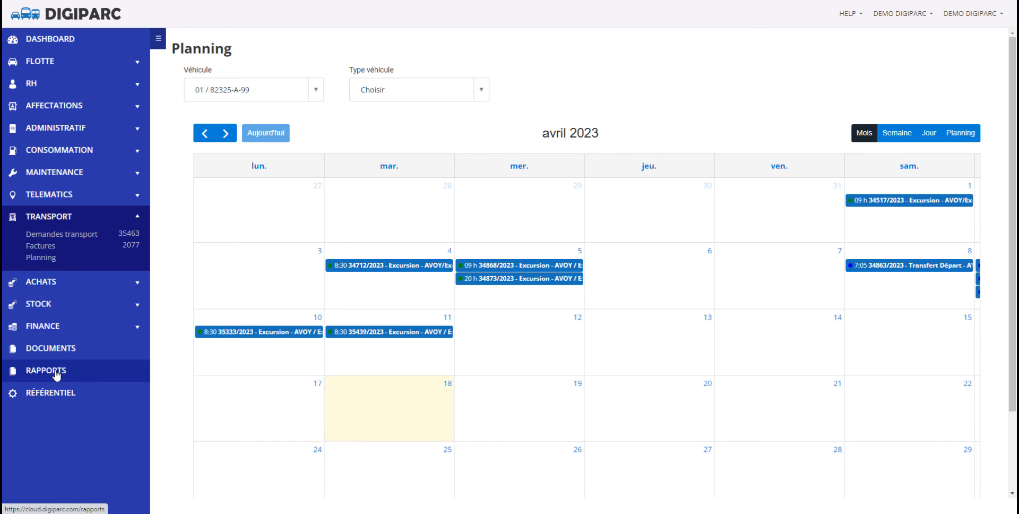
{"action": "left_click", "coordinate": [56, 373]}
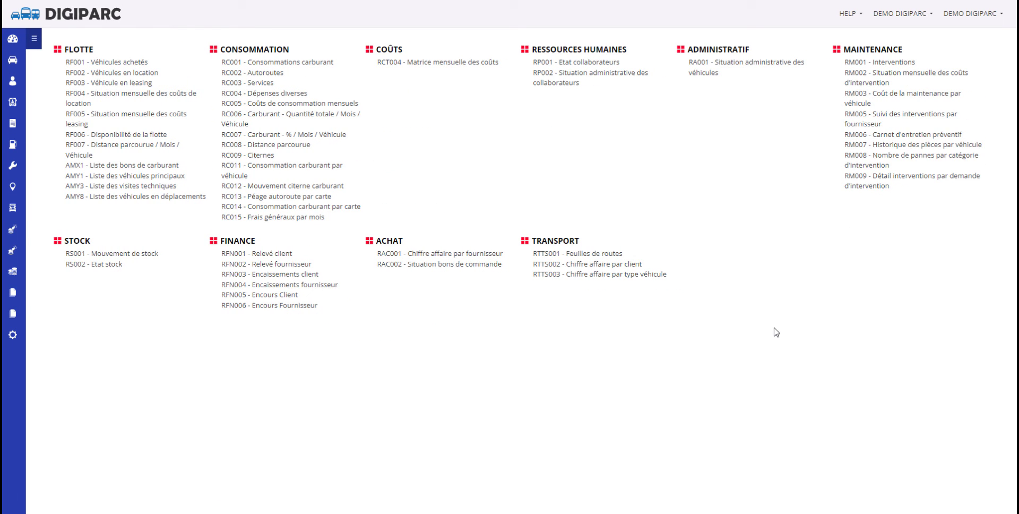
{"action": "left_click", "coordinate": [629, 265]}
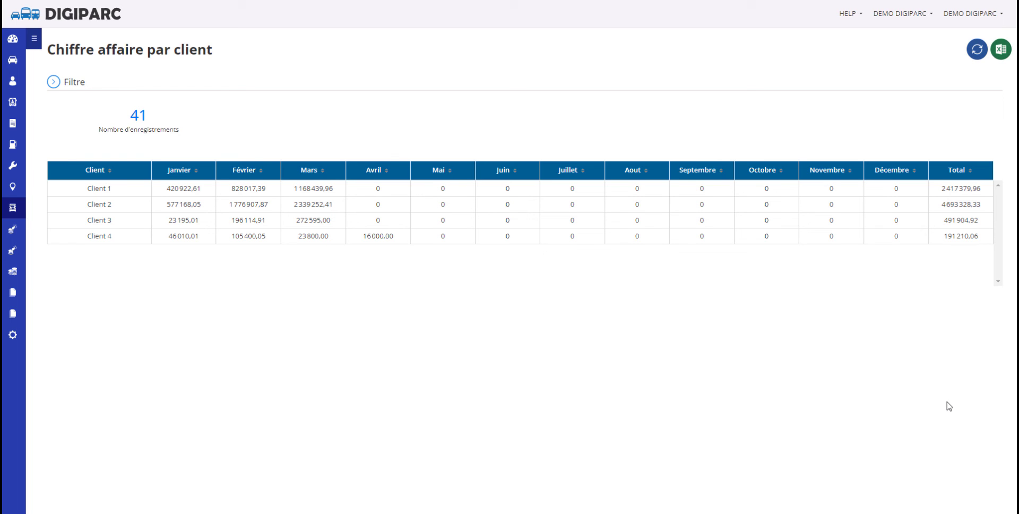
{"action": "left_click", "coordinate": [336, 92]}
{"action": "left_click", "coordinate": [337, 92]}
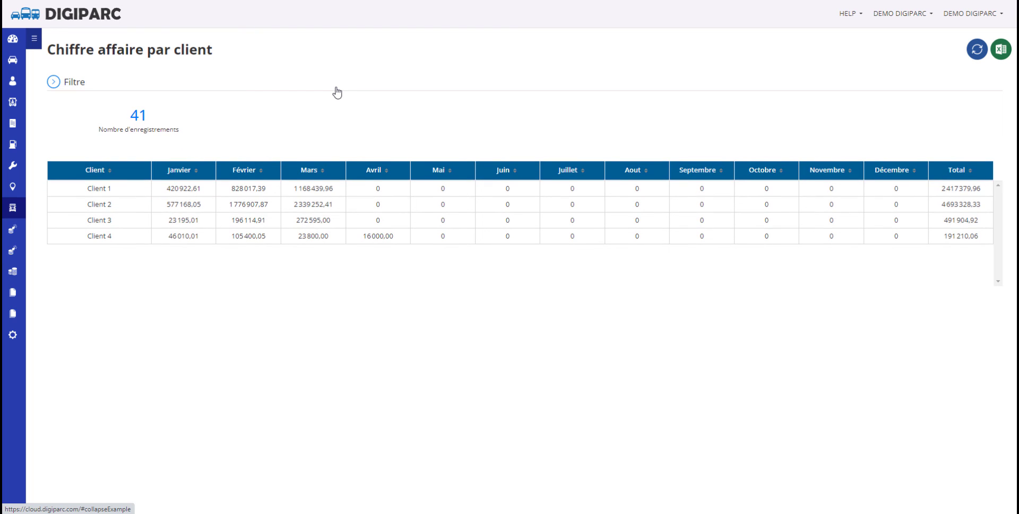
{"action": "left_click", "coordinate": [15, 317]}
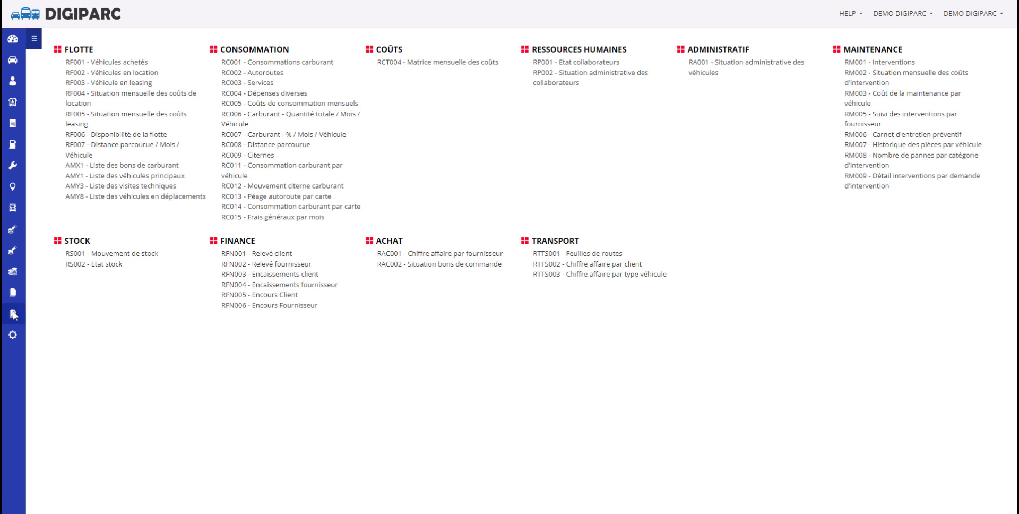
{"action": "left_click", "coordinate": [611, 275]}
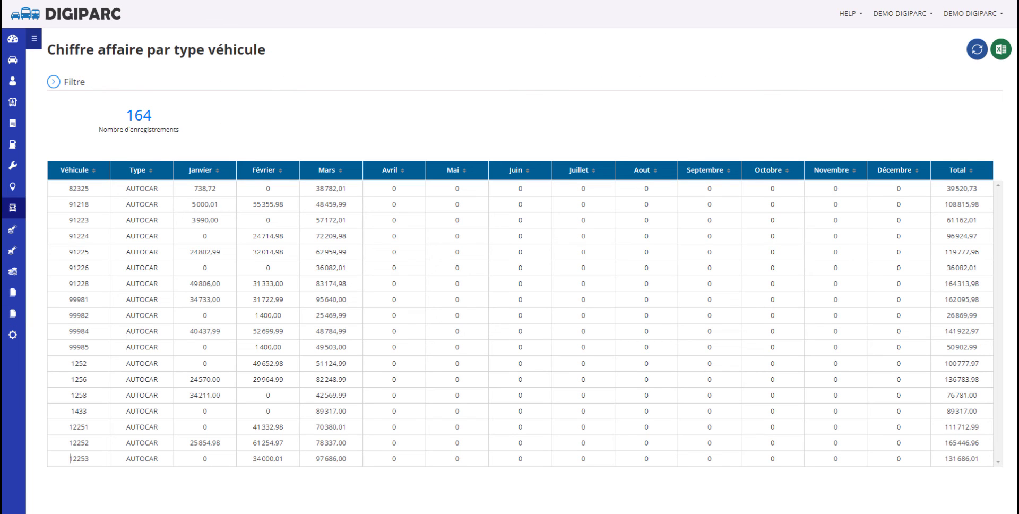